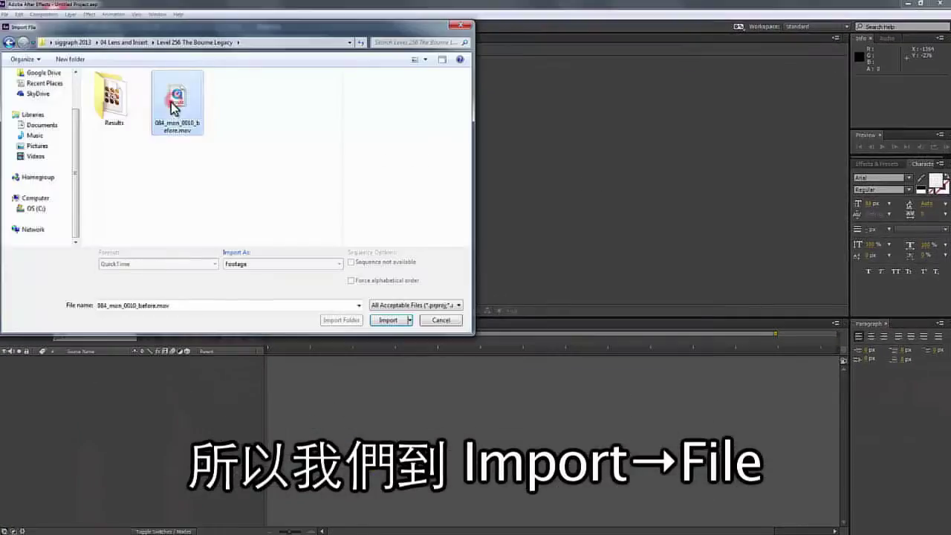
Import 084_mon_0010_before.mov and create a new composition from the footage.
left_click(380, 318)
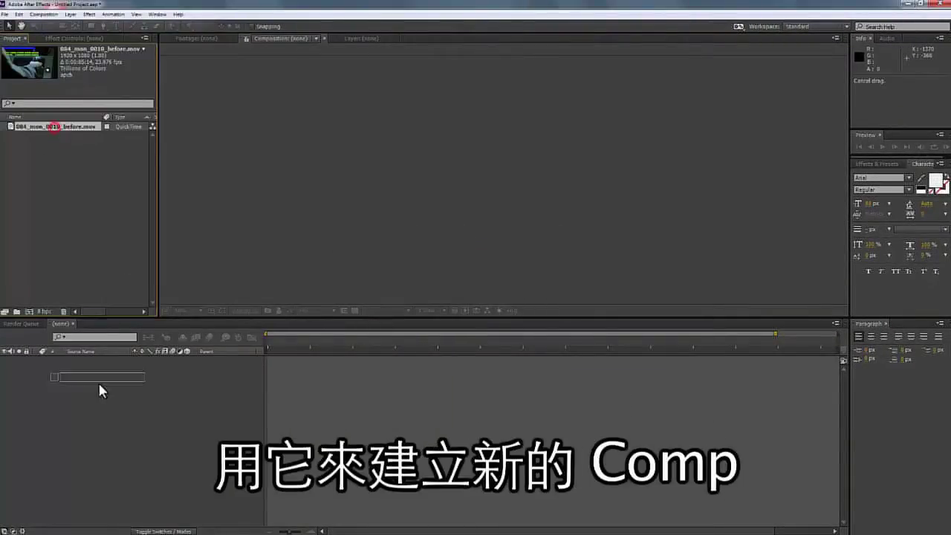
left_click_drag(100, 384, 101, 382)
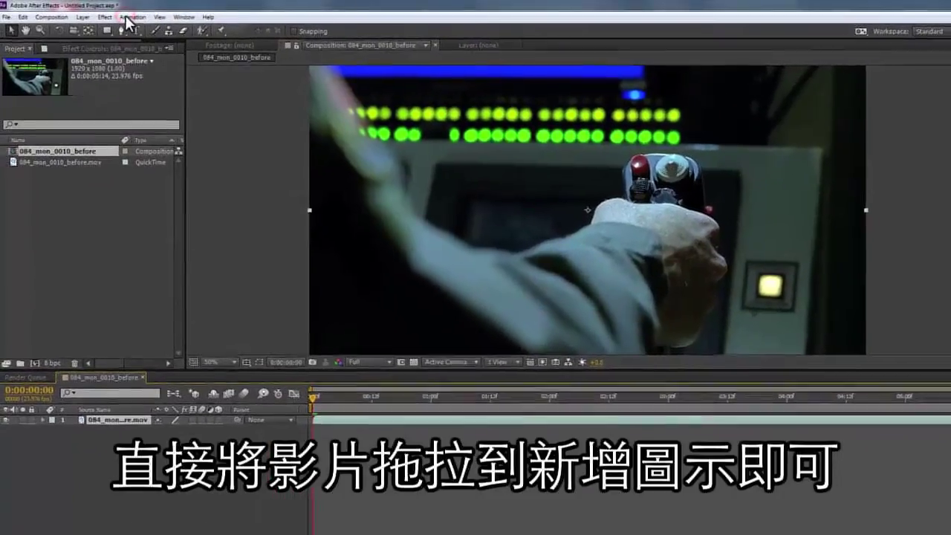
Send the footage layer to mocha AE for tracking and create a new project named 084_mon_0010_before_aetest.
left_click(111, 14)
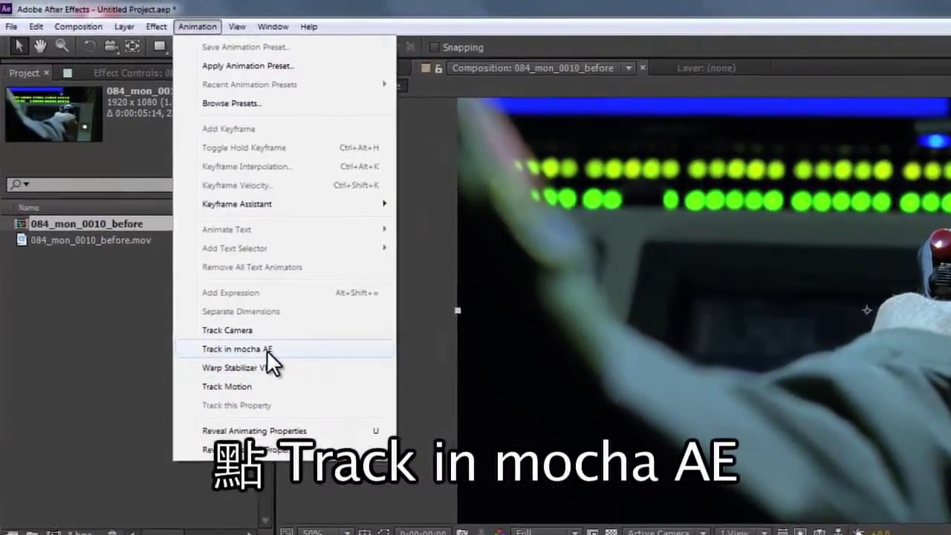
left_click(269, 349)
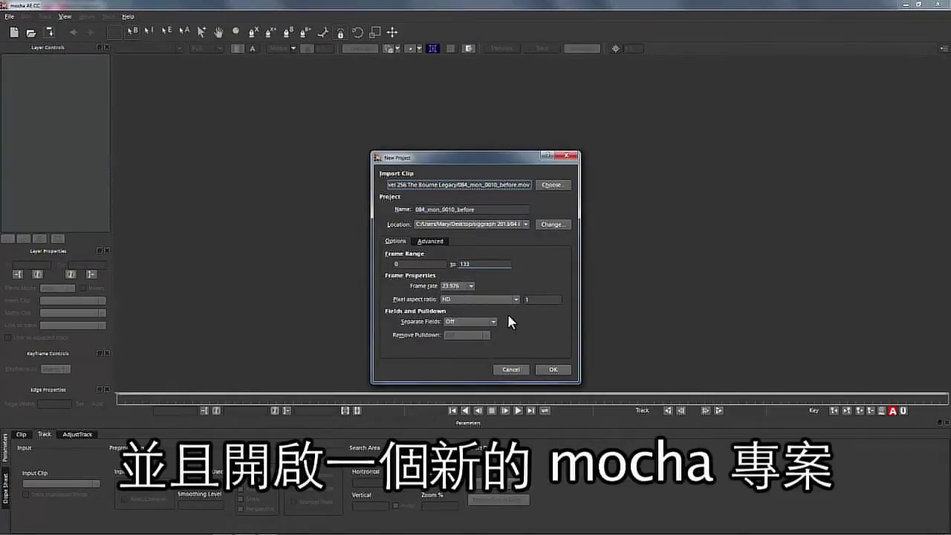
left_click(479, 211)
type("_")
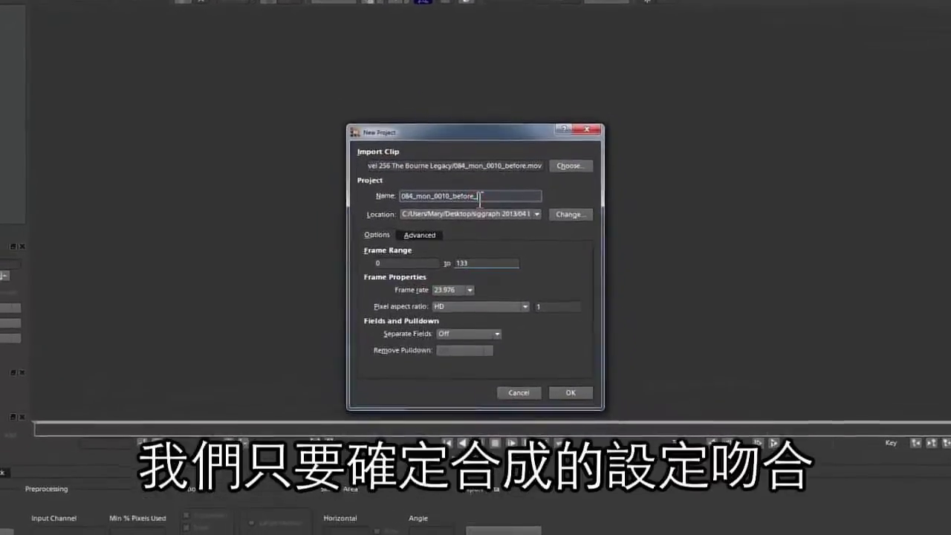
type("aetest")
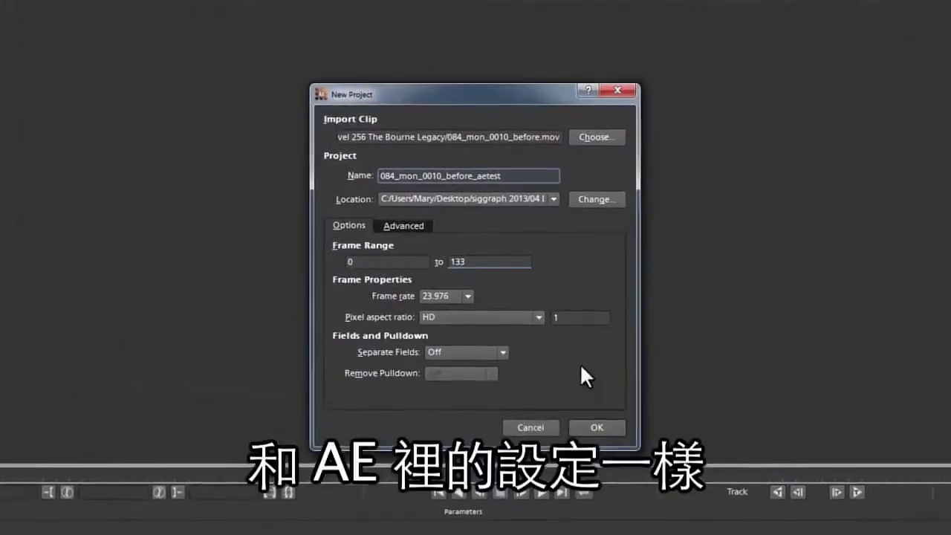
left_click(596, 427)
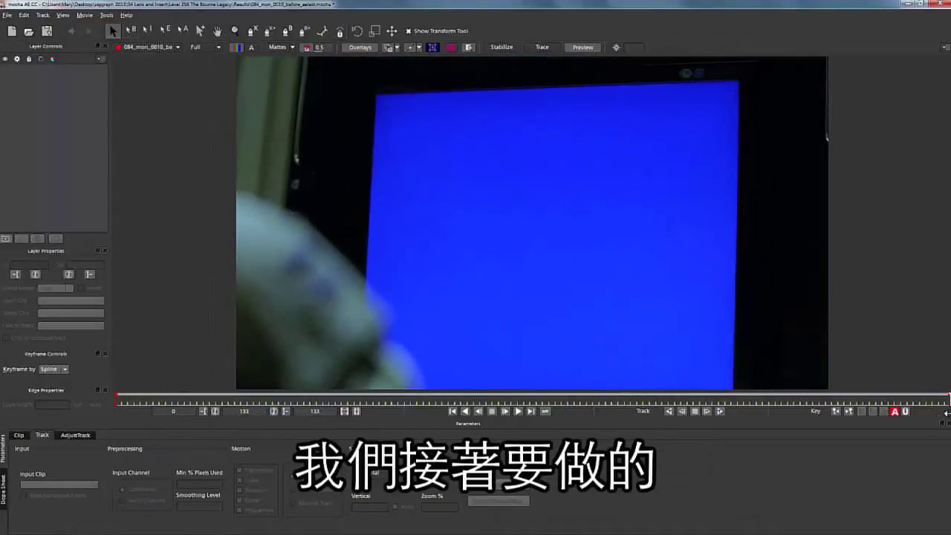
Draw an X-spline around the rows of yellow and green lights below the blue screen and name the layer "screen track".
left_click_drag(946, 412, 120, 385)
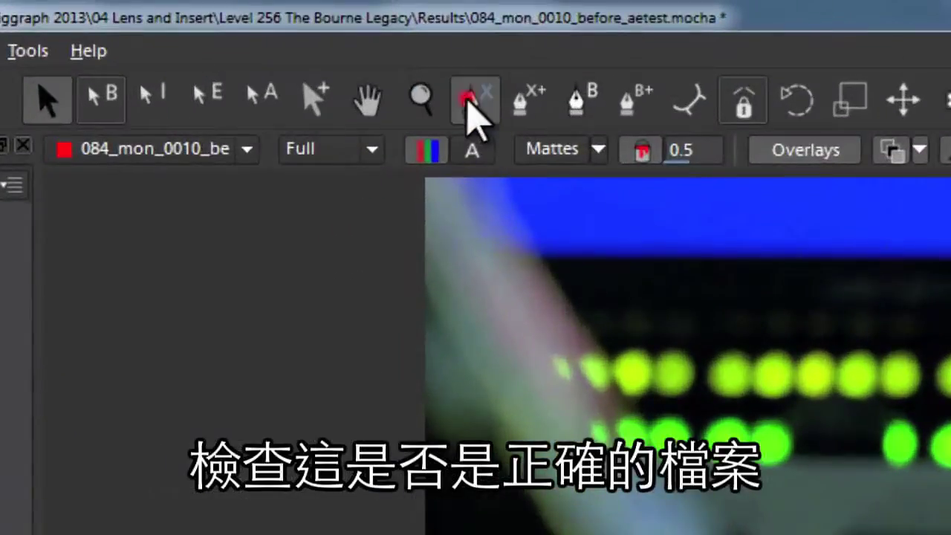
left_click(251, 31)
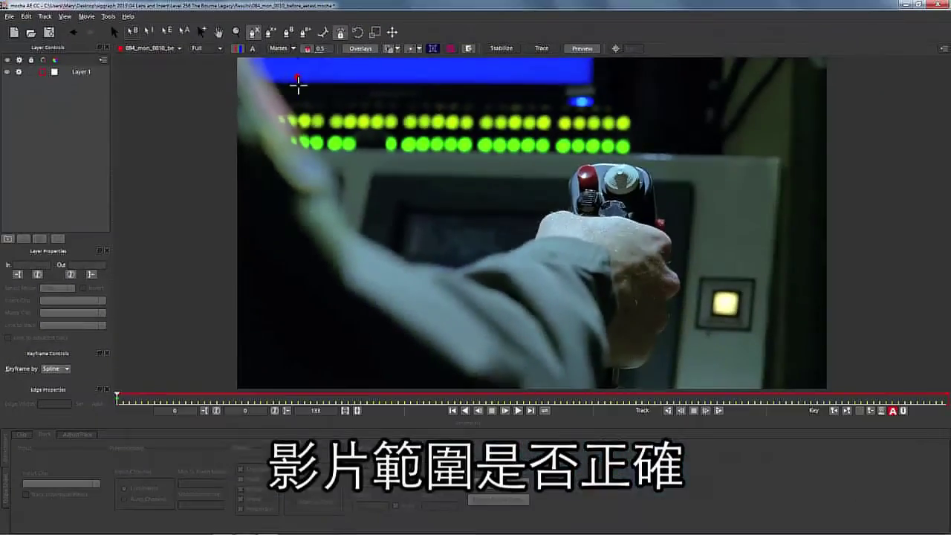
left_click(536, 198)
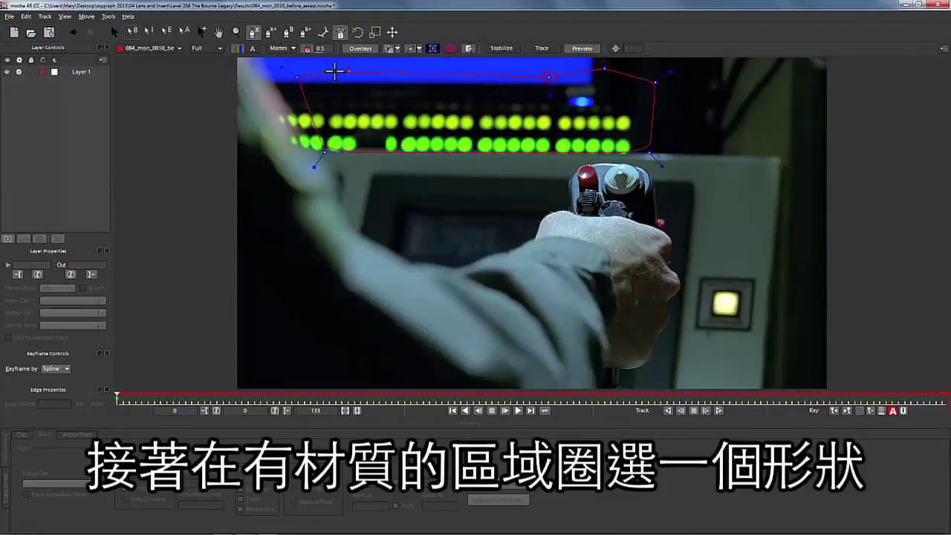
right_click(296, 75)
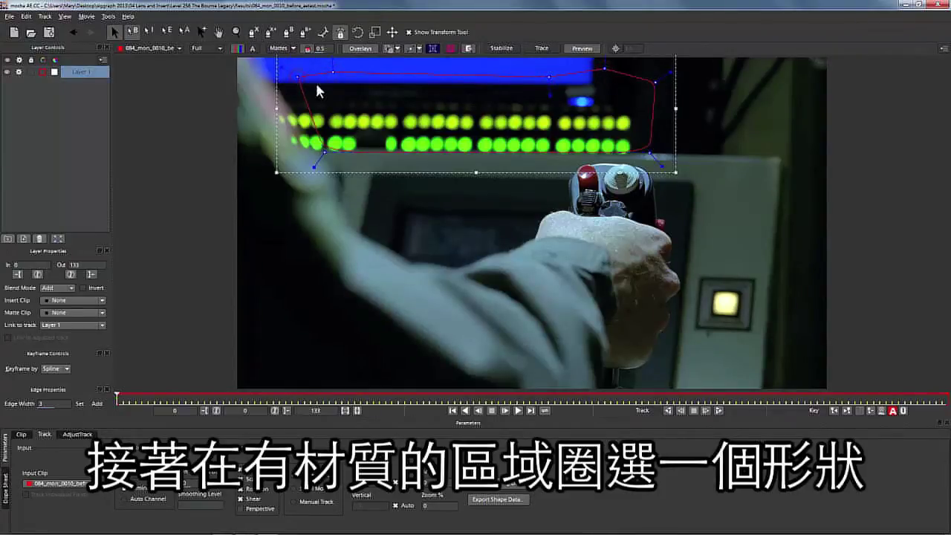
left_click(77, 73)
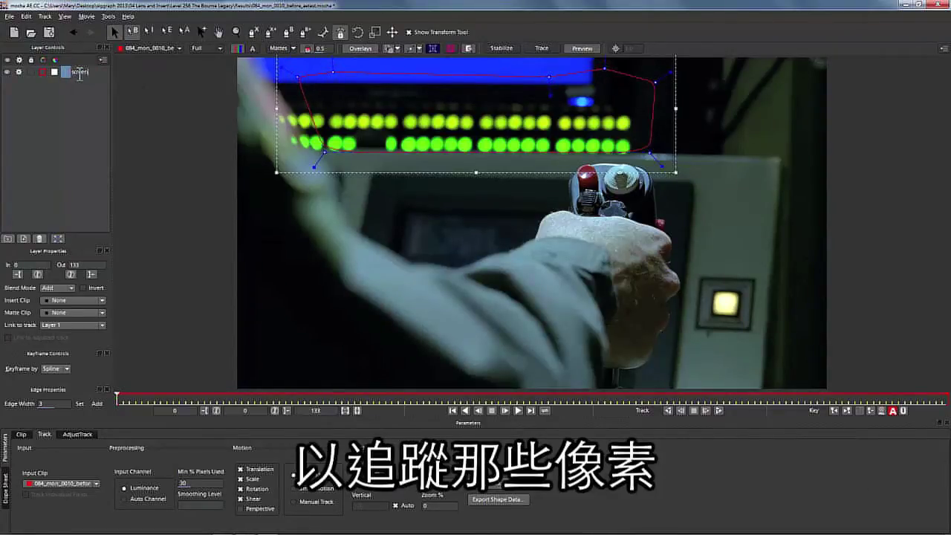
key("Return")
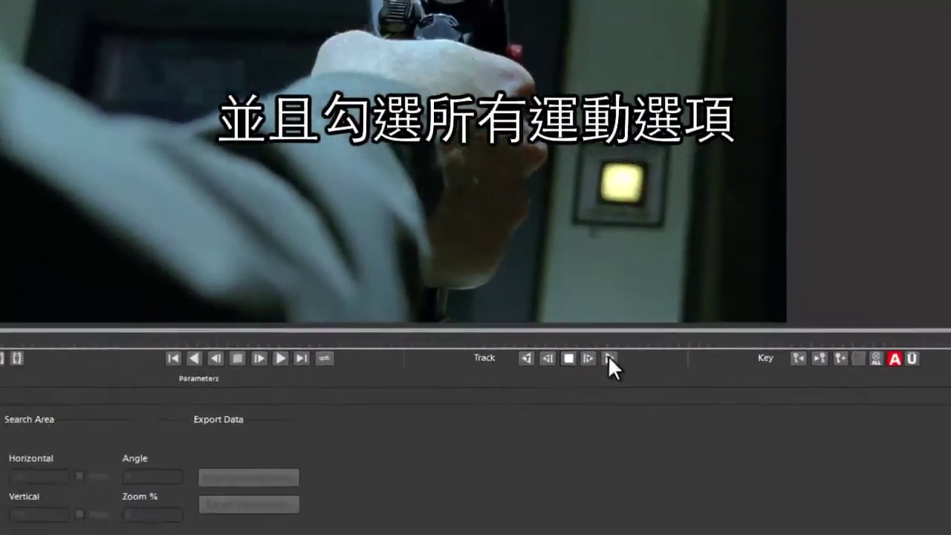
Track the screen track layer forward from the first frame and stop at frame 80.
left_click(608, 357)
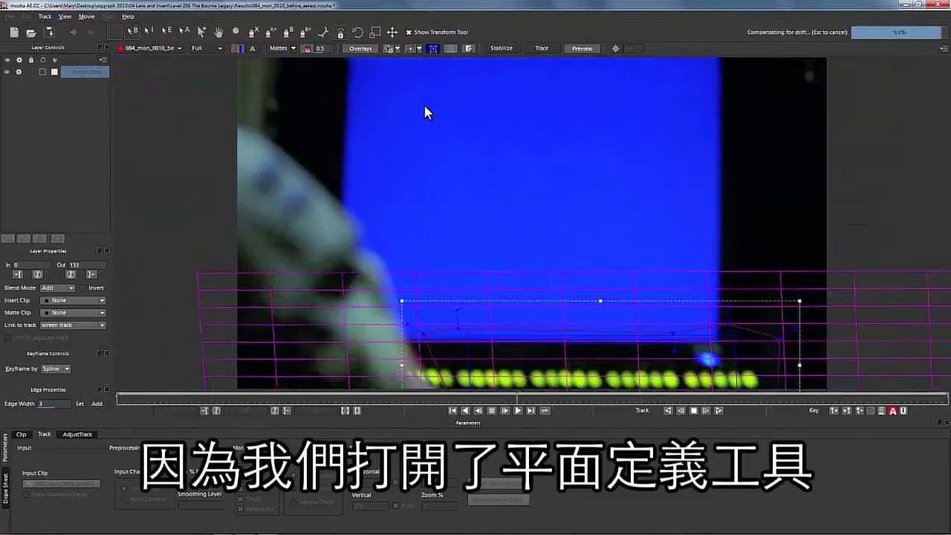
left_click(693, 410)
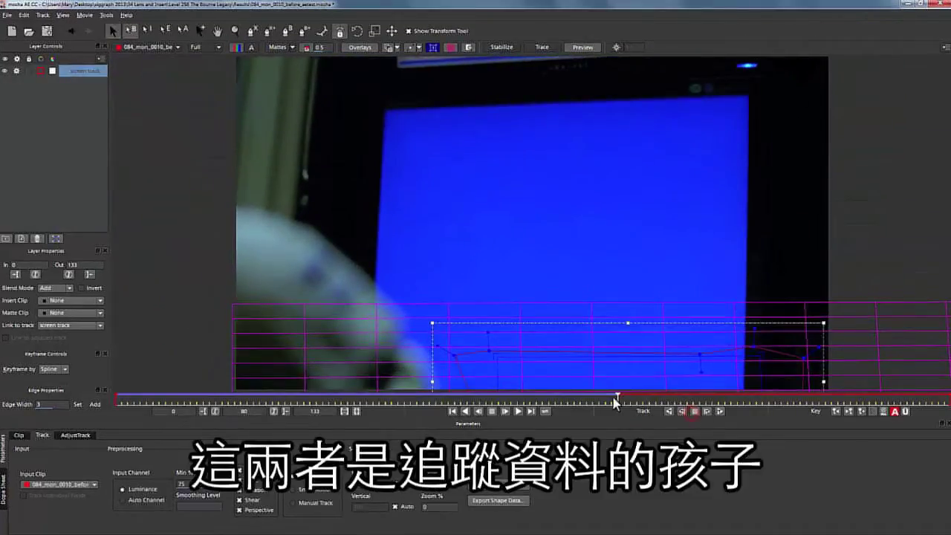
mouse_move(617, 396)
left_mouse_down()
mouse_move(490, 396)
mouse_move(617, 394)
left_mouse_up()
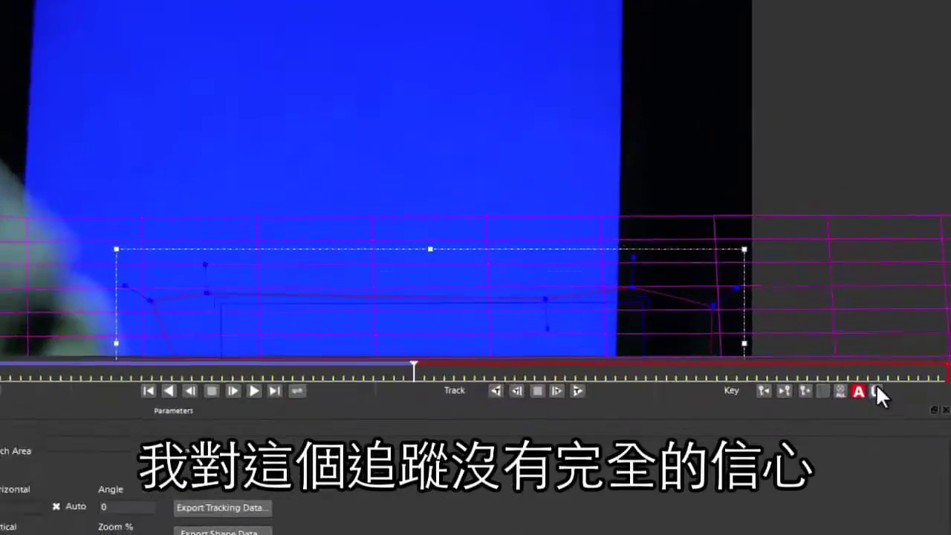
Turn on Überkey and add an X-spline shape to the layer at frame 80, enclosing the blue screen's edges and surrounding bezel.
left_click(904, 411)
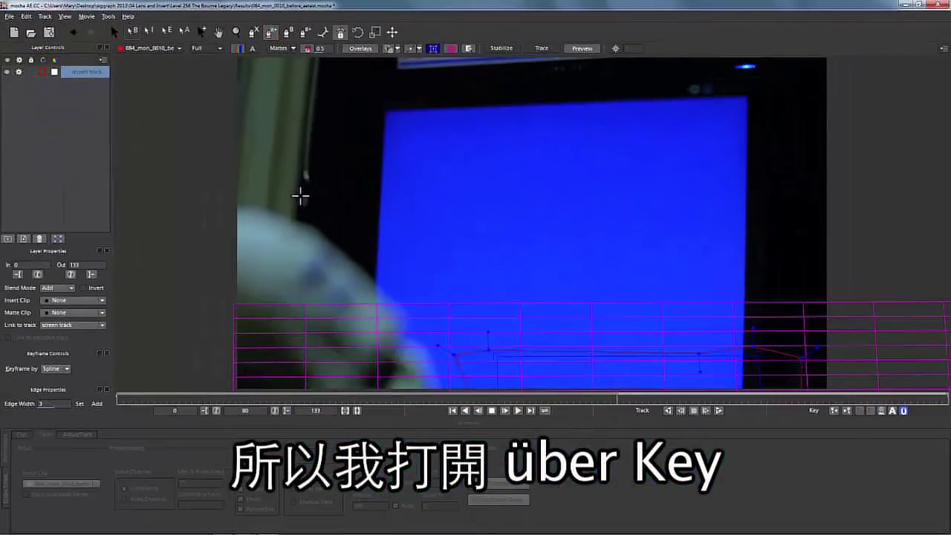
left_click(297, 200)
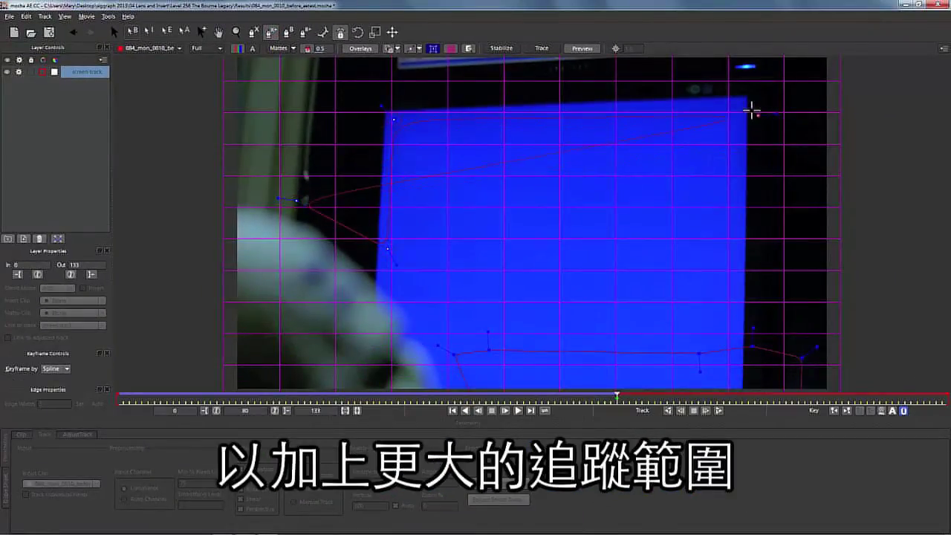
left_click(733, 338)
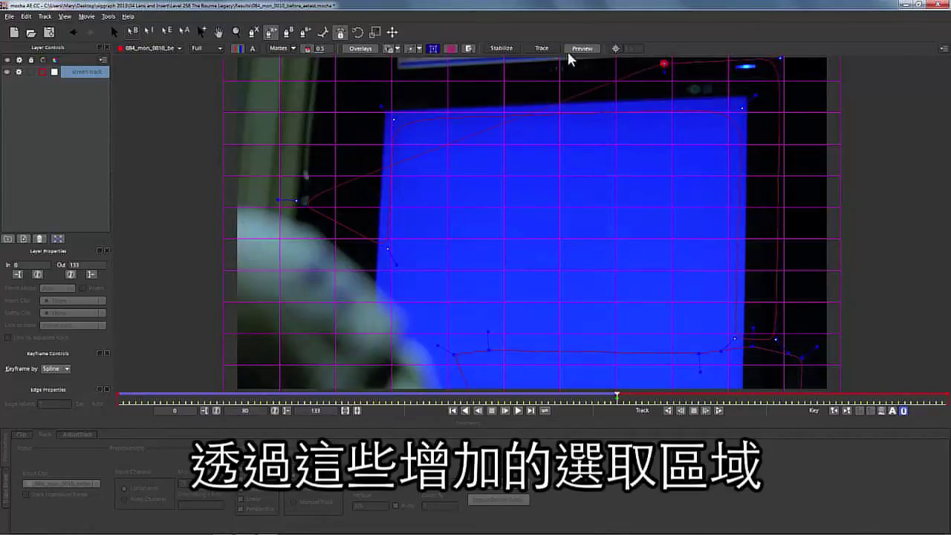
left_click(545, 56)
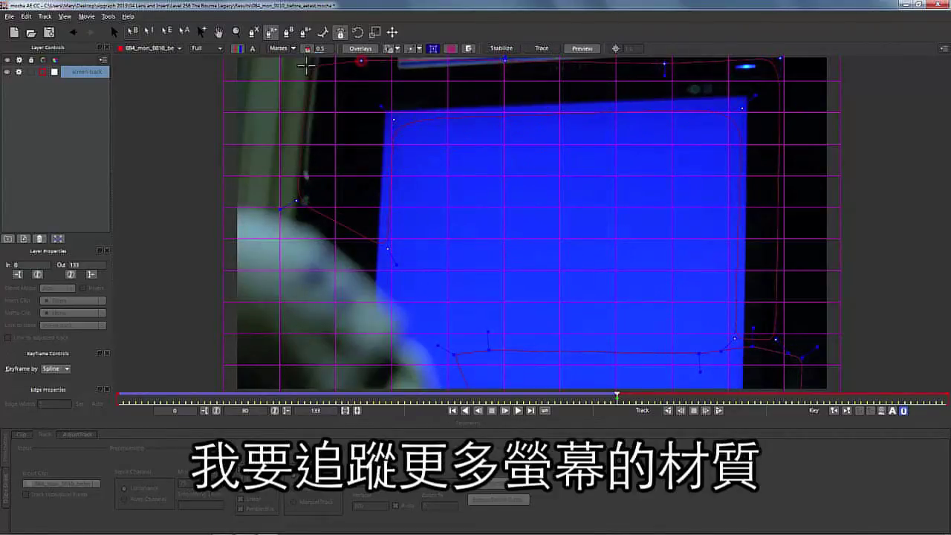
left_click(296, 201)
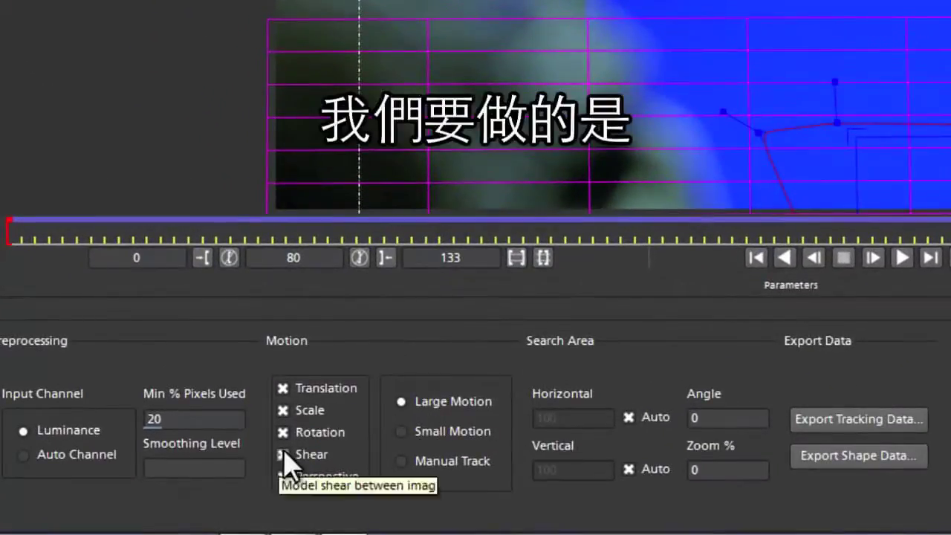
Turn off the Shear and Perspective motion options for the track.
left_click(283, 454)
left_click(283, 475)
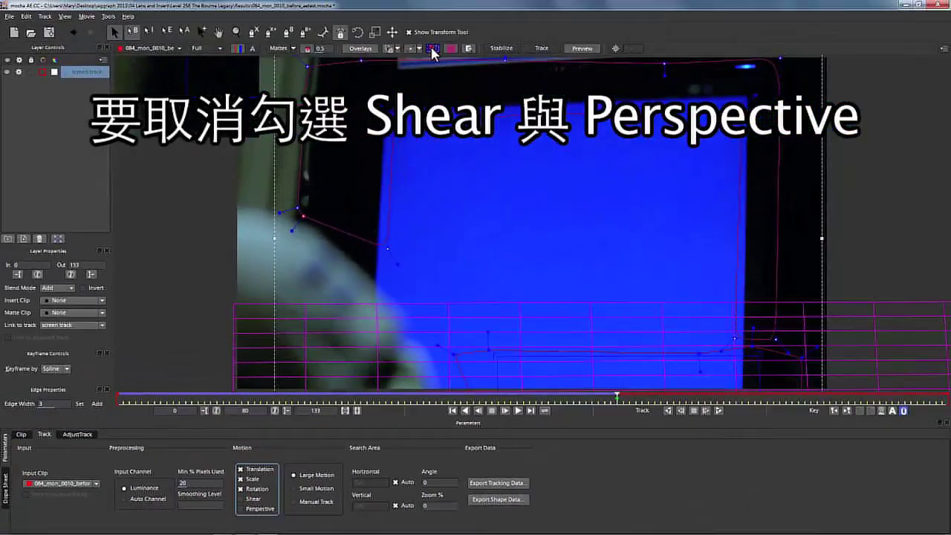
Align the four corners of the planar surface with the blue screen's corners at frame 80 and scrub through the tracked frames.
left_click(433, 49)
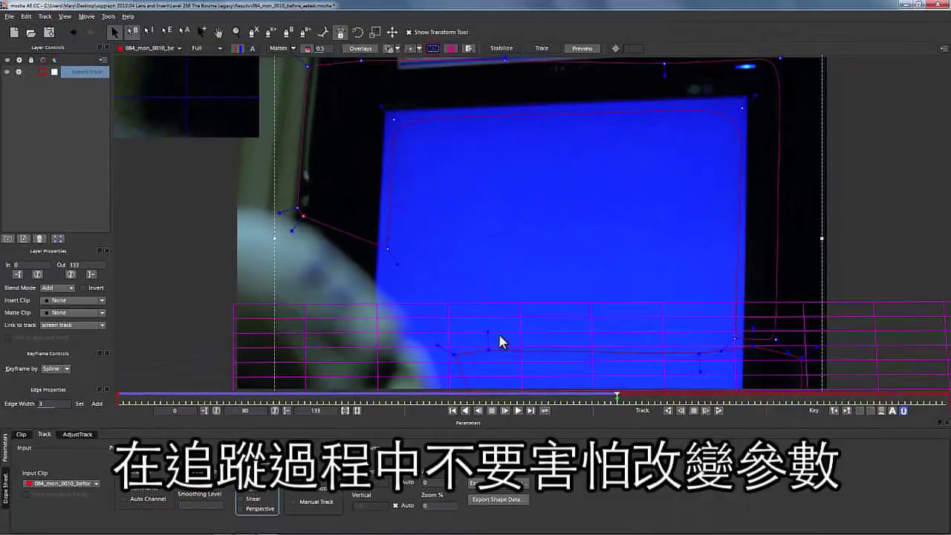
left_click(431, 48)
left_click_drag(500, 362, 386, 110)
left_click_drag(759, 358, 746, 95)
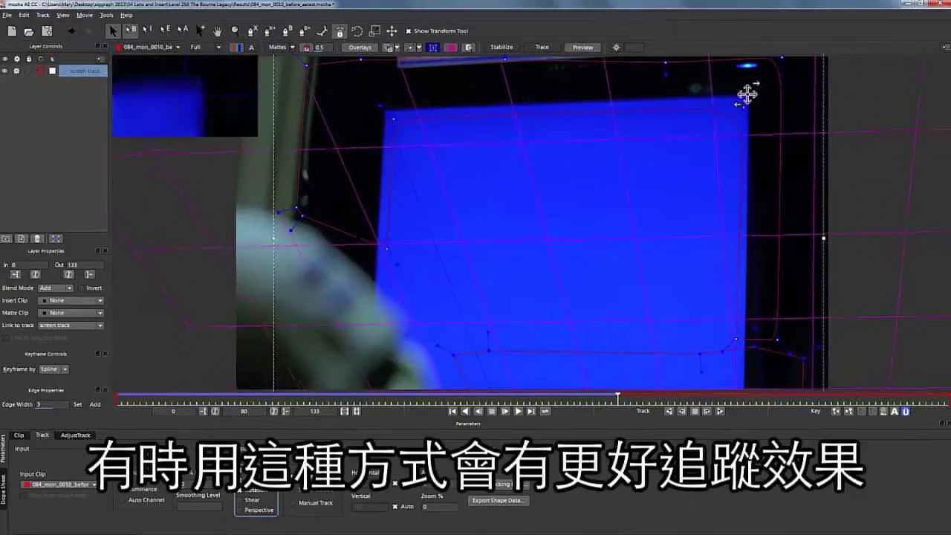
left_click_drag(630, 285, 628, 208)
left_click_drag(497, 332, 365, 325)
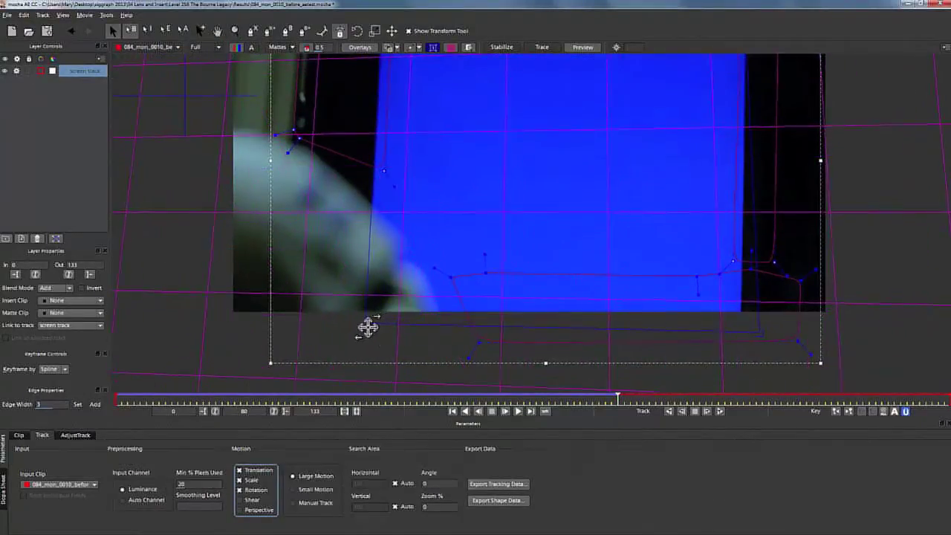
left_click_drag(598, 271, 520, 223)
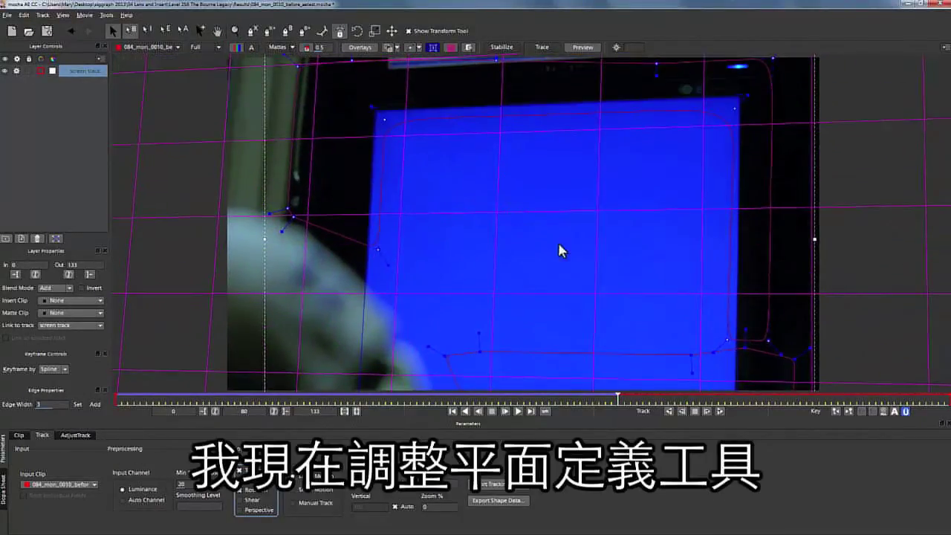
left_click_drag(717, 100, 739, 97)
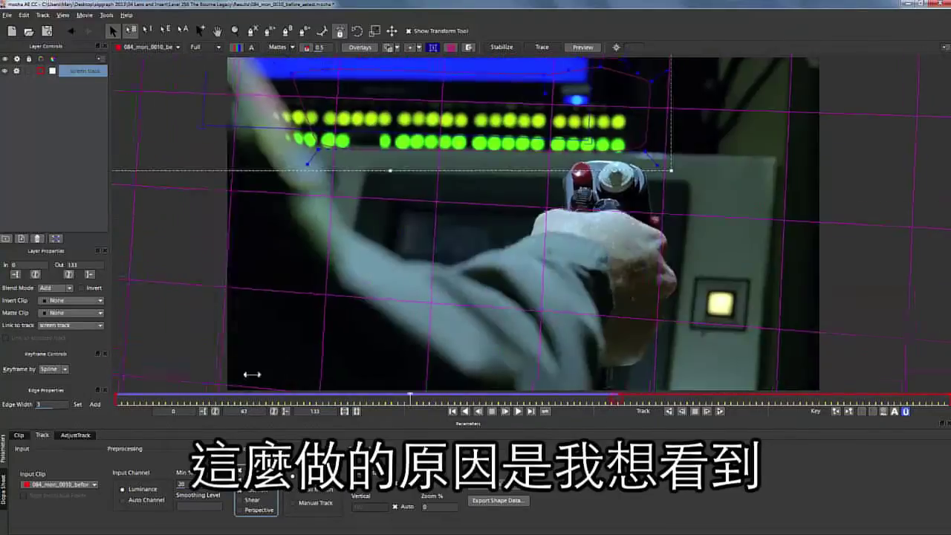
left_click_drag(115, 399, 620, 411)
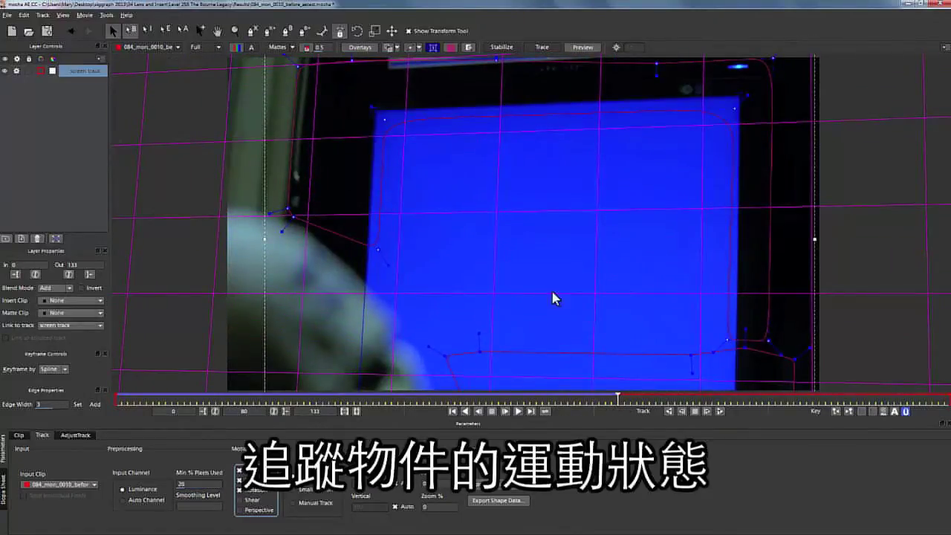
Track the screen track layer backward from frame 80 to the first frame and scrub through the result.
key("x")
left_click_drag(543, 295, 533, 236)
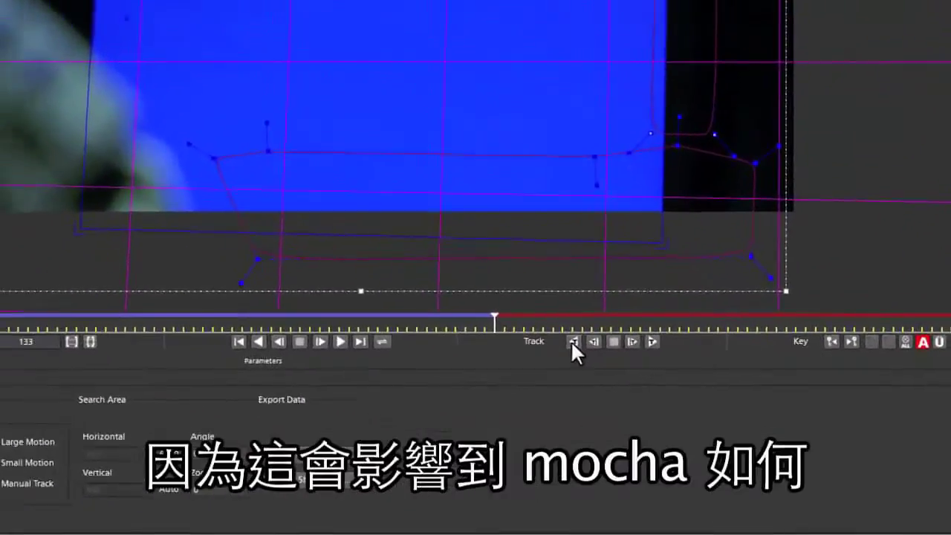
left_click(666, 410)
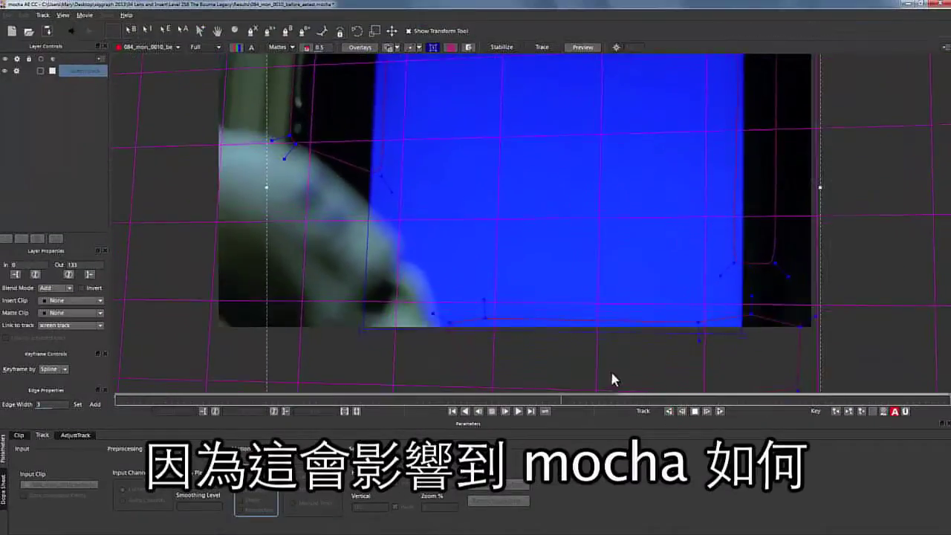
left_click(695, 411)
left_click(309, 272)
left_click(393, 195)
key("x")
left_click_drag(409, 133, 403, 223)
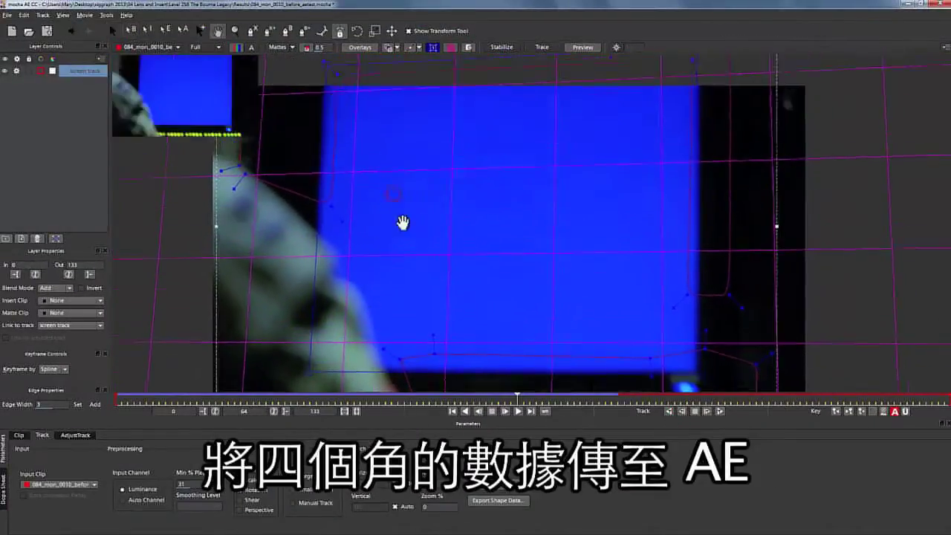
left_click(669, 411)
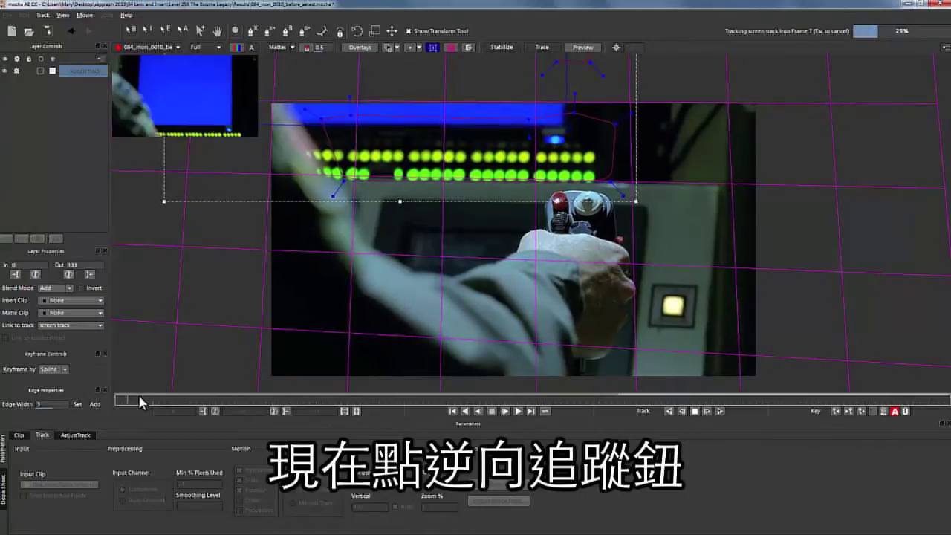
left_click_drag(115, 397, 610, 395)
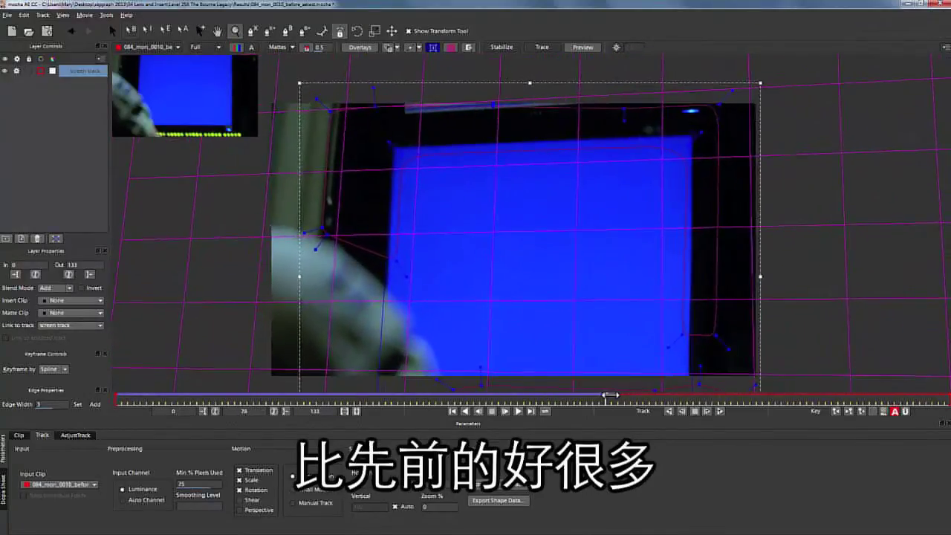
Track the layer forward to the clip's last frame, 133, and scrub back through the end of the track.
left_click(720, 412)
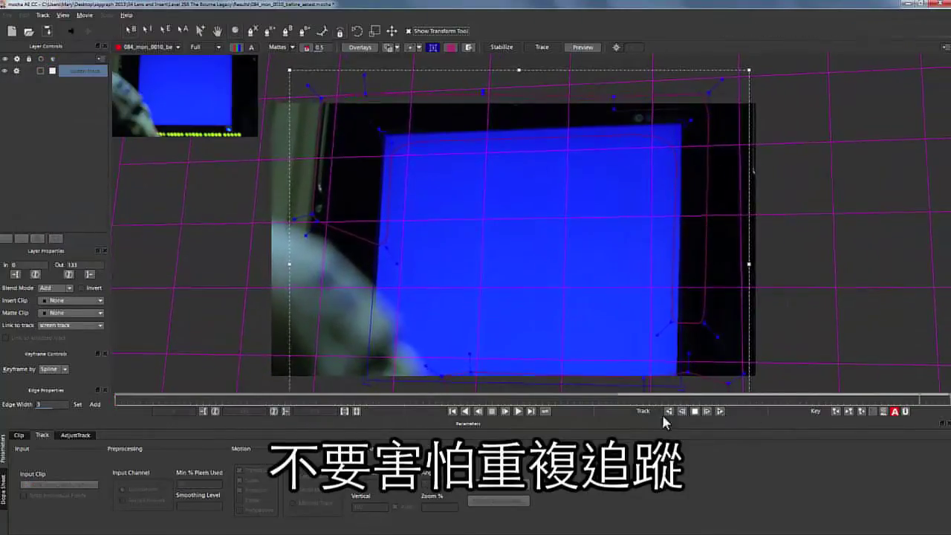
left_click_drag(943, 397, 924, 374)
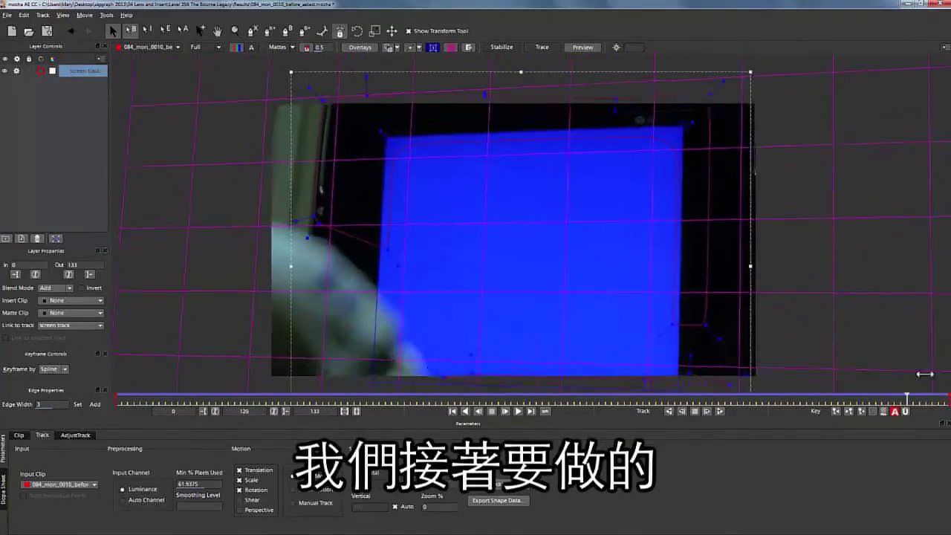
Stretch the right, top and left edges of the planar surface slightly beyond the blue screen near the end of the clip.
key("space")
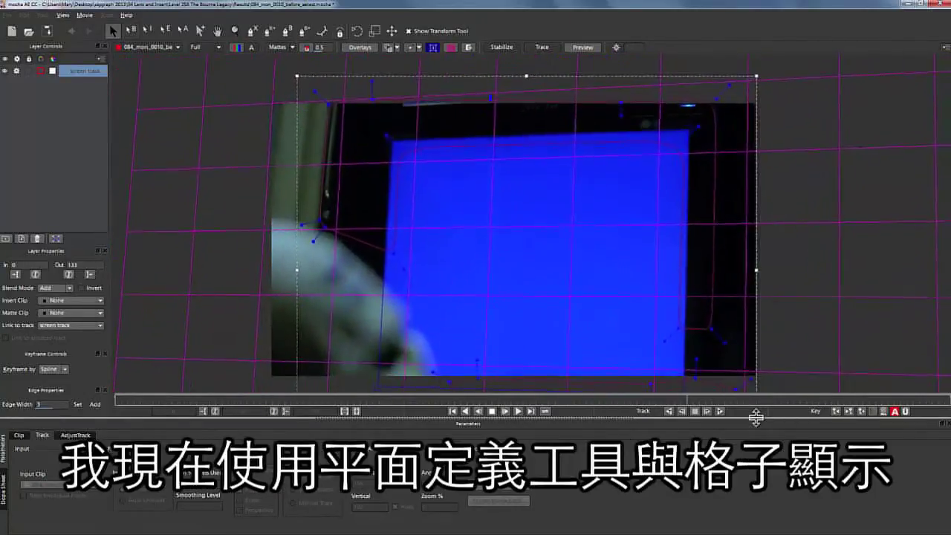
left_click_drag(677, 276, 686, 274)
left_click_drag(542, 131, 541, 127)
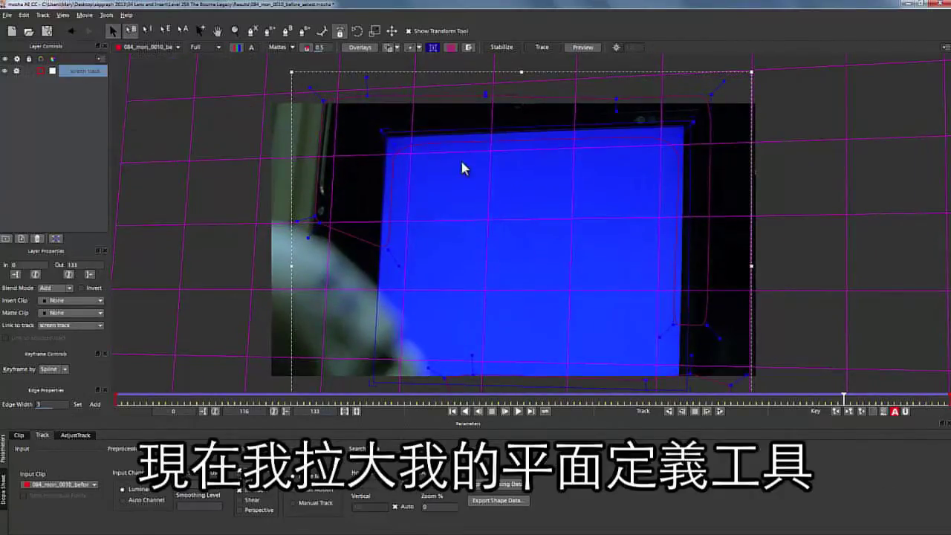
left_click_drag(375, 202, 374, 201)
key("space")
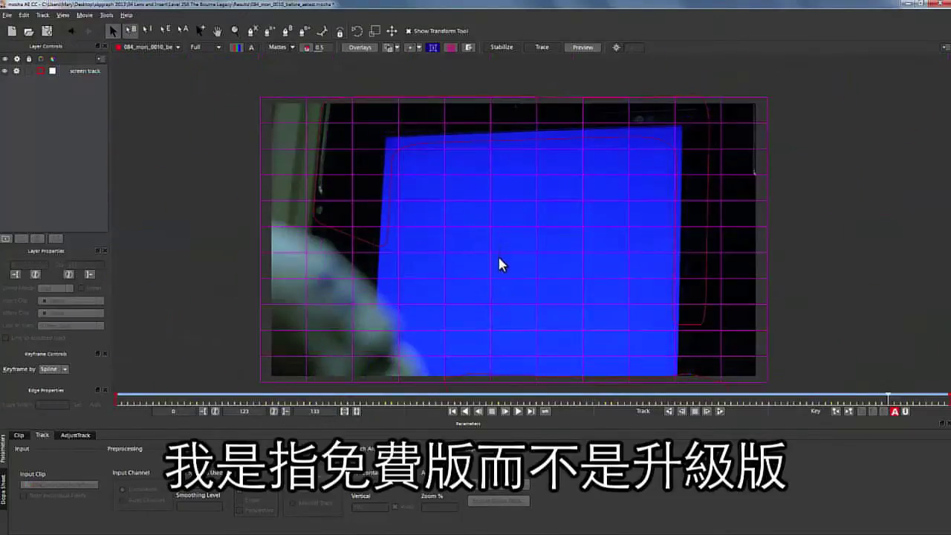
Reselect the screen track layer and extend the planar surface's lower edge slightly below the blue screen at frame 58.
left_click(417, 147)
key("x")
left_click_drag(462, 232, 462, 147)
key("s")
left_click_drag(867, 401, 479, 388)
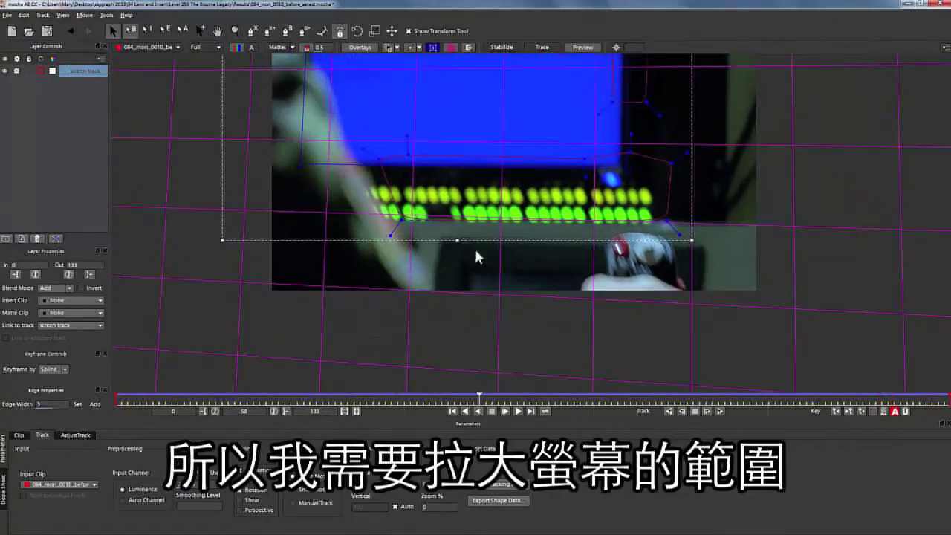
left_click_drag(466, 168, 469, 171)
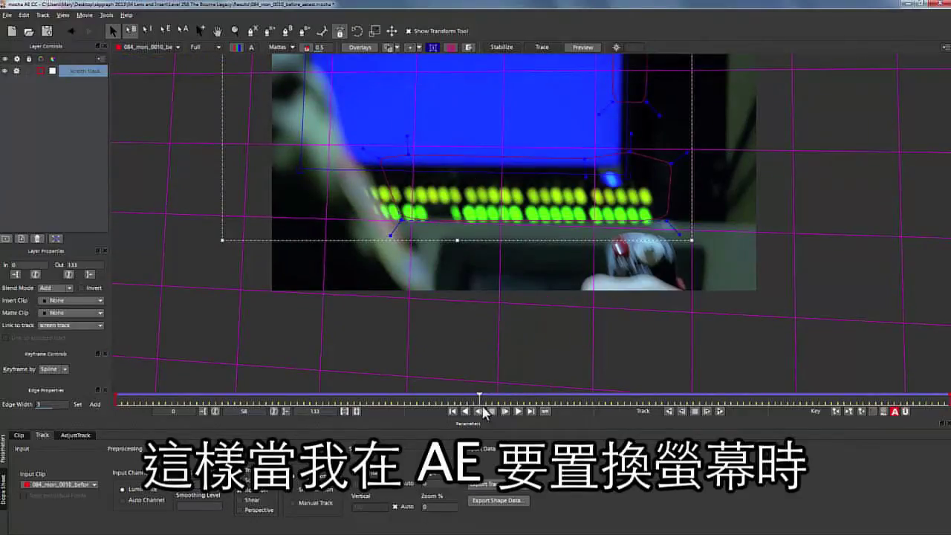
Scrub through the clip with a wider view to check that the enlarged planar surface follows the screen.
left_click_drag(529, 397, 687, 374)
left_click_drag(346, 70, 501, 215)
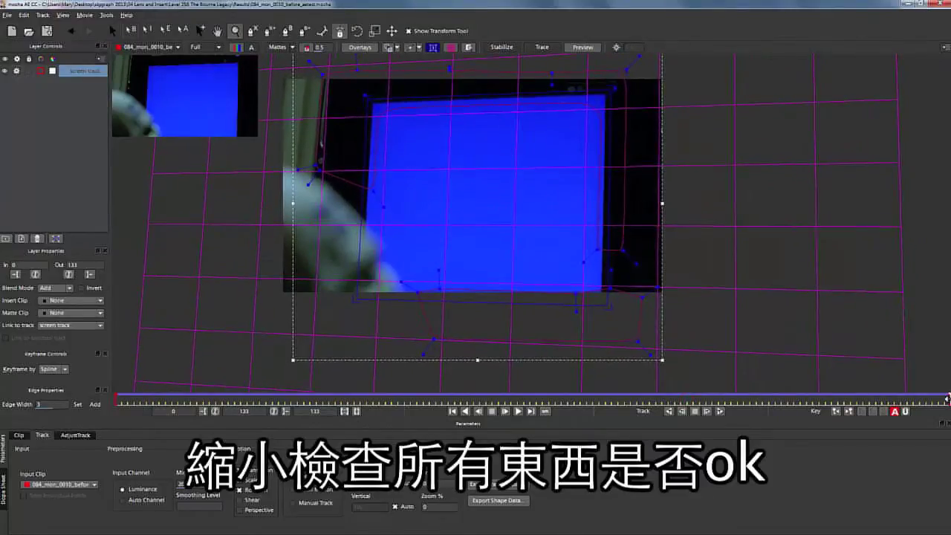
left_click_drag(947, 399, 470, 409)
key("x")
left_click_drag(505, 220, 502, 260)
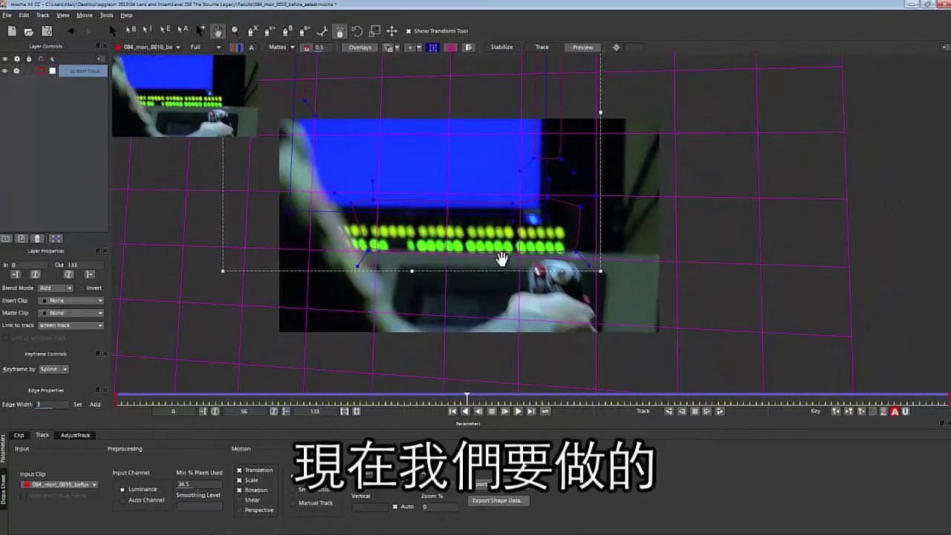
key("z")
left_click_drag(466, 399, 946, 372)
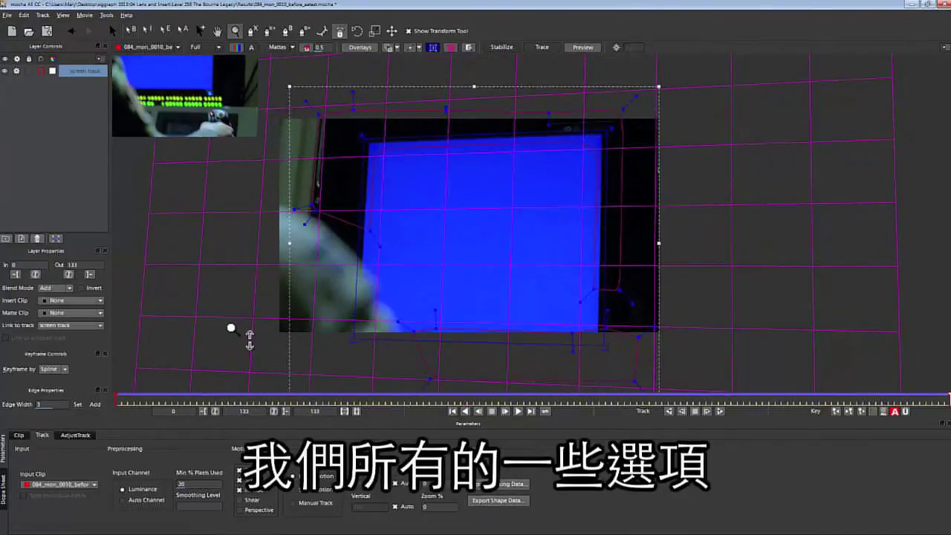
Go to the first frame and snap the planar surface to the corners of the image.
left_click(127, 400)
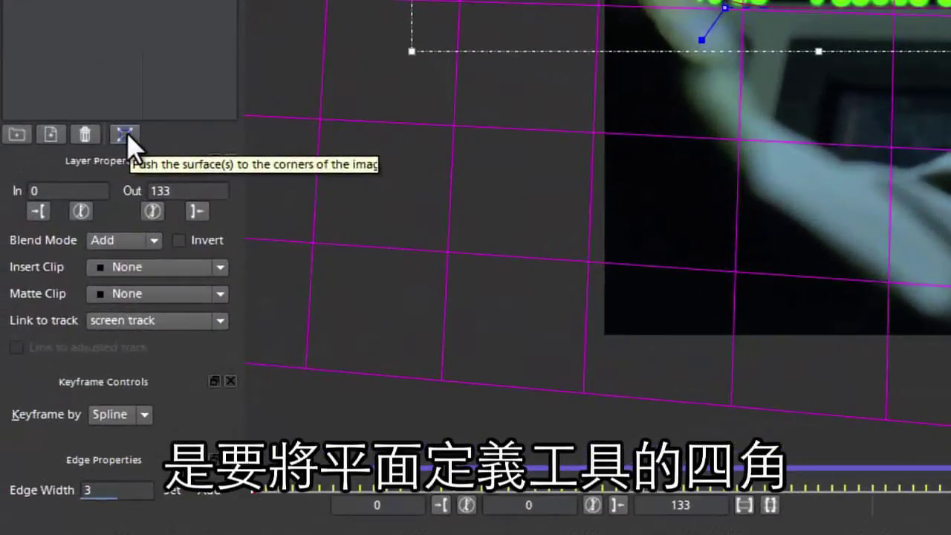
left_click(125, 135)
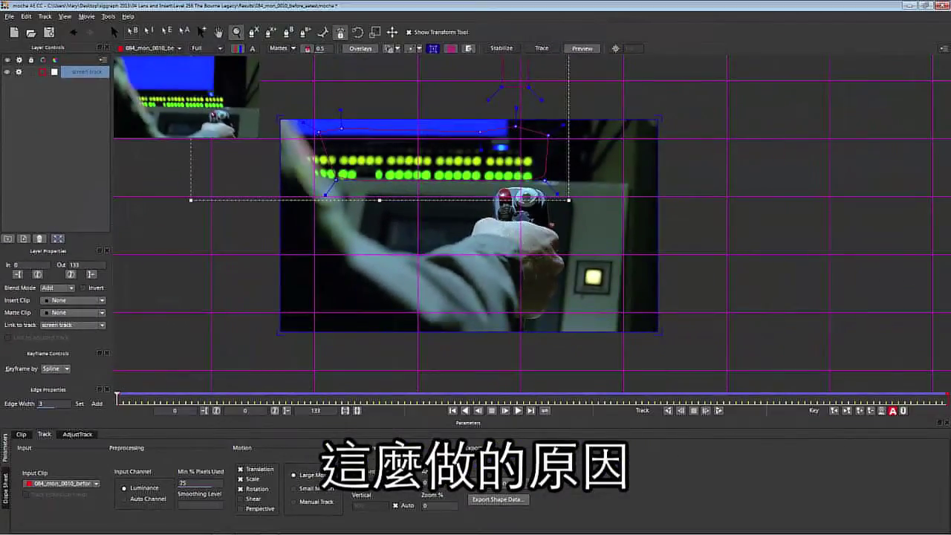
Switch to After Effects and import NAB2013_LOOP.mov from the Desktop as footage.
left_click(245, 527)
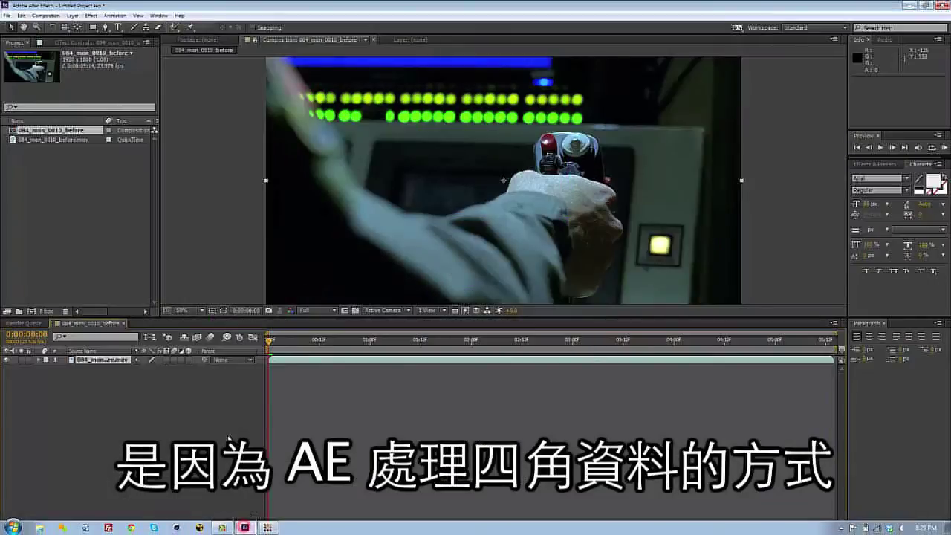
right_click(118, 223)
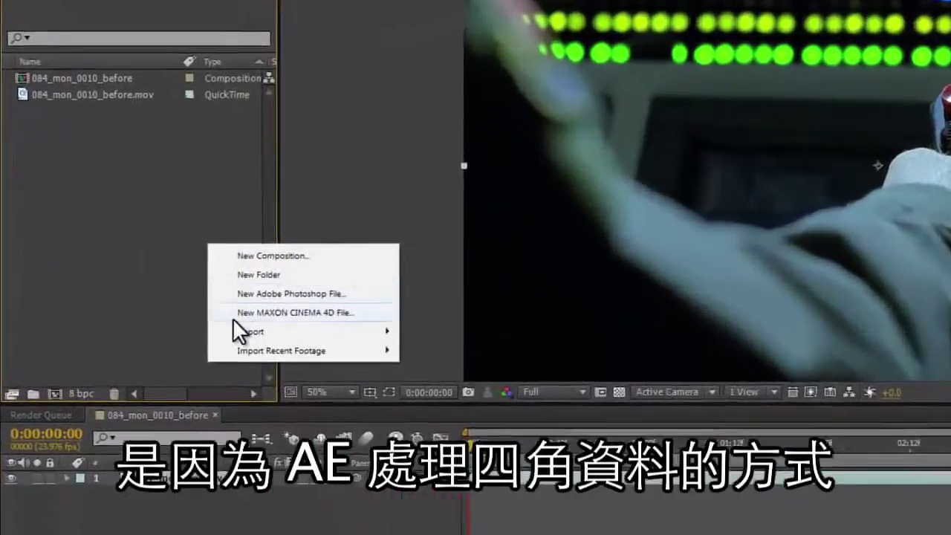
left_click(241, 332)
left_click(468, 334)
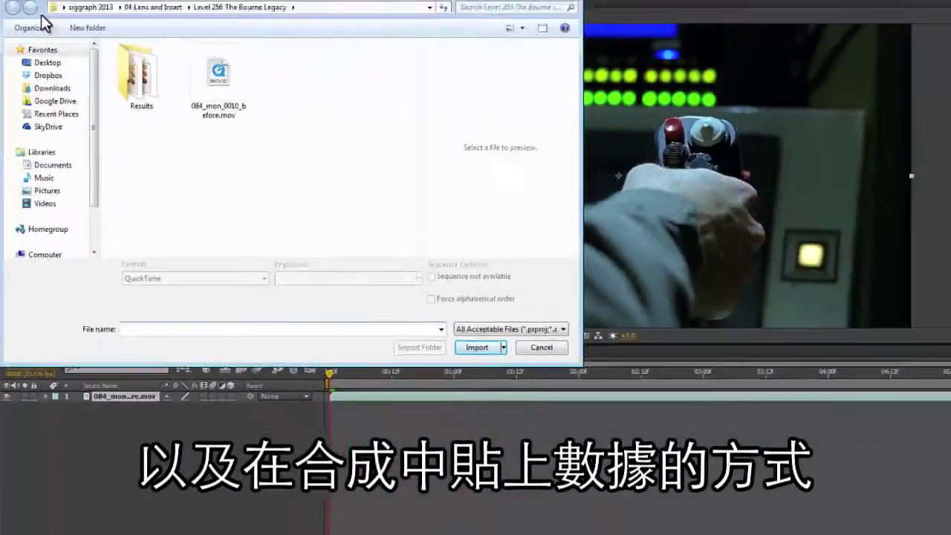
left_click(47, 63)
scroll(274, 189, "down", 3)
left_click(196, 247)
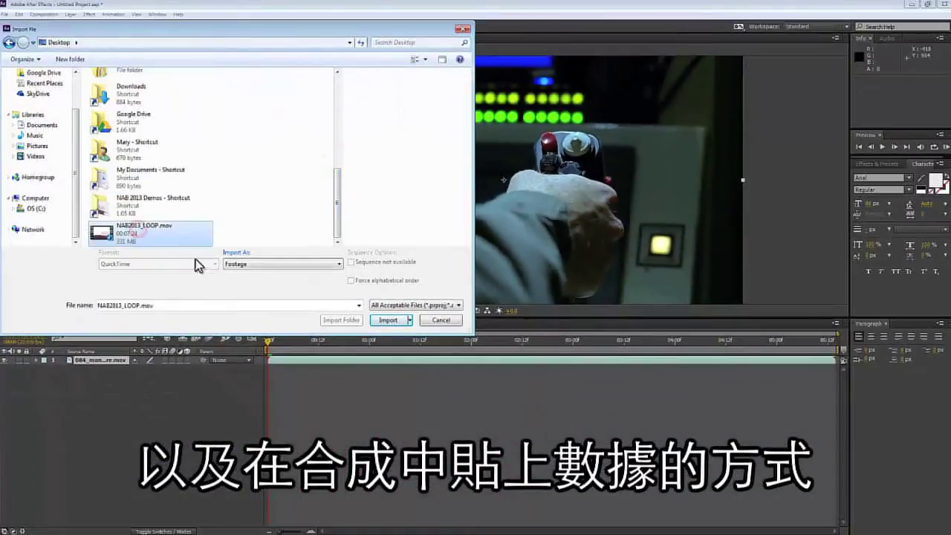
key("Return")
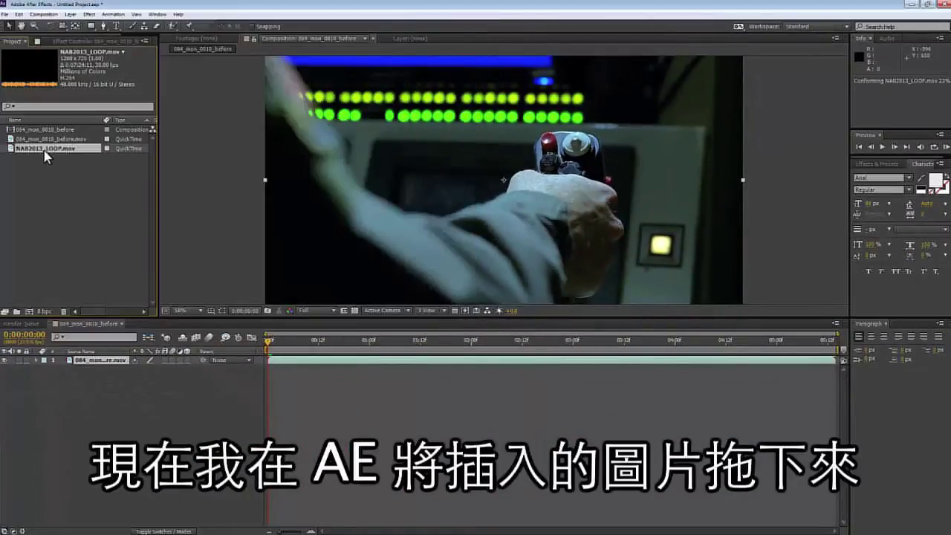
Add NAB2013_LOOP.mov to the 084_mon_0010_before composition below the clip layer and go to 0:00:02:20.
left_click_drag(45, 149, 69, 394)
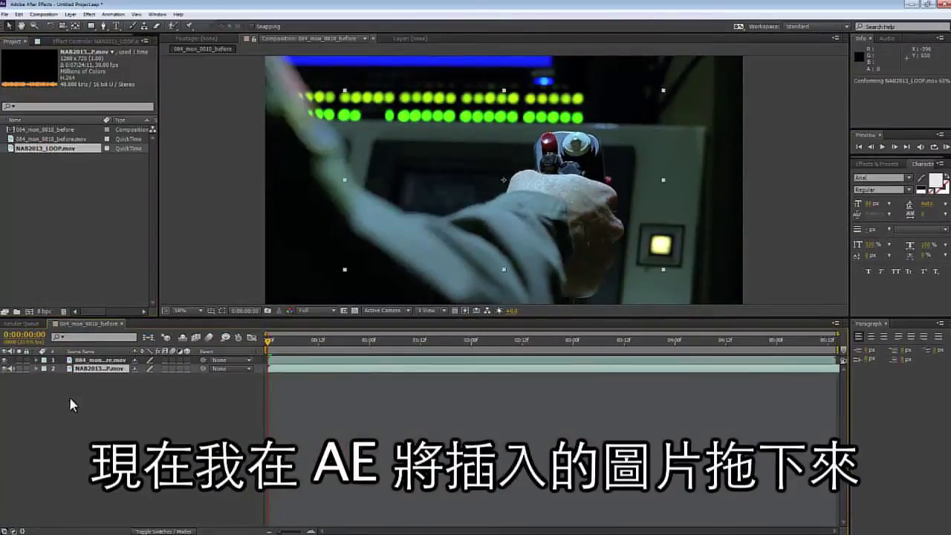
left_click(33, 26)
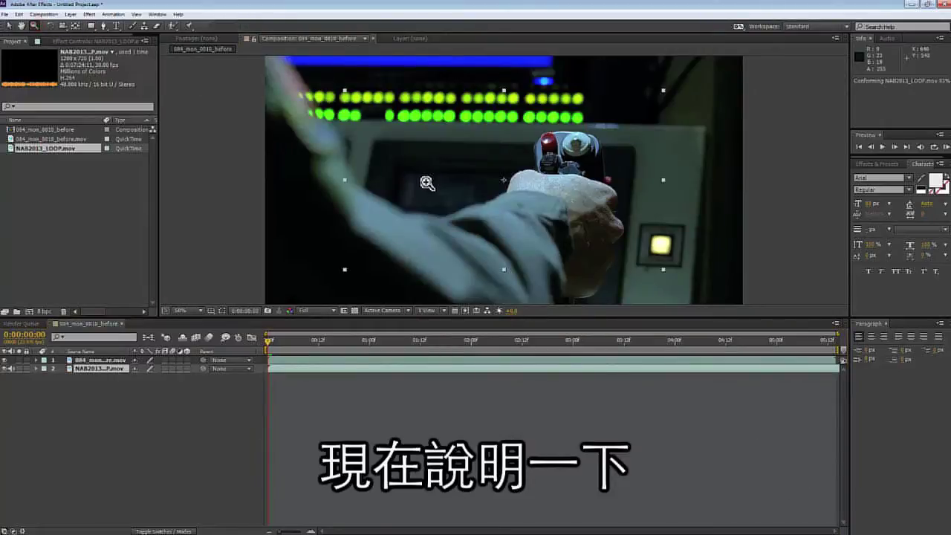
left_click(557, 347)
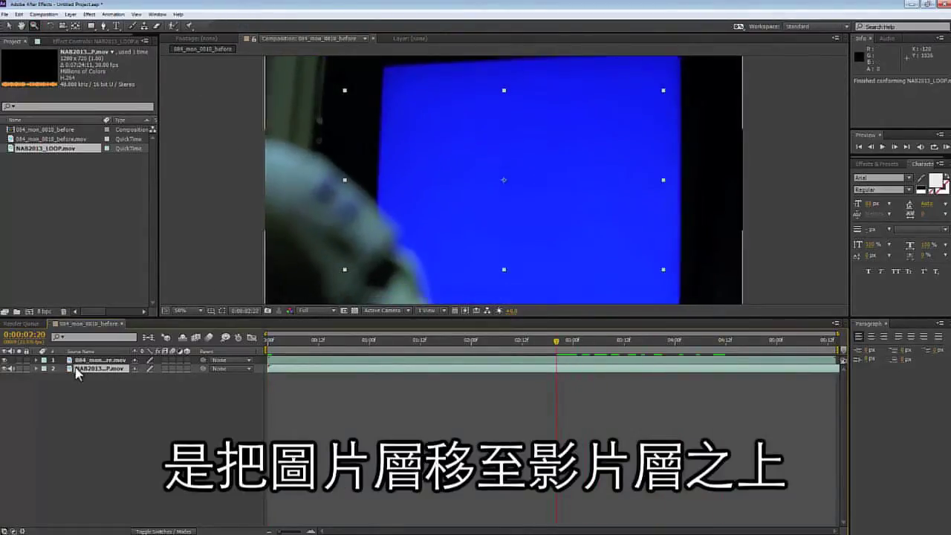
Try moving the NAB2013_LOOP.mov layer above the clip and resizing it from a corner, and undo both changes.
left_click_drag(101, 357, 99, 359)
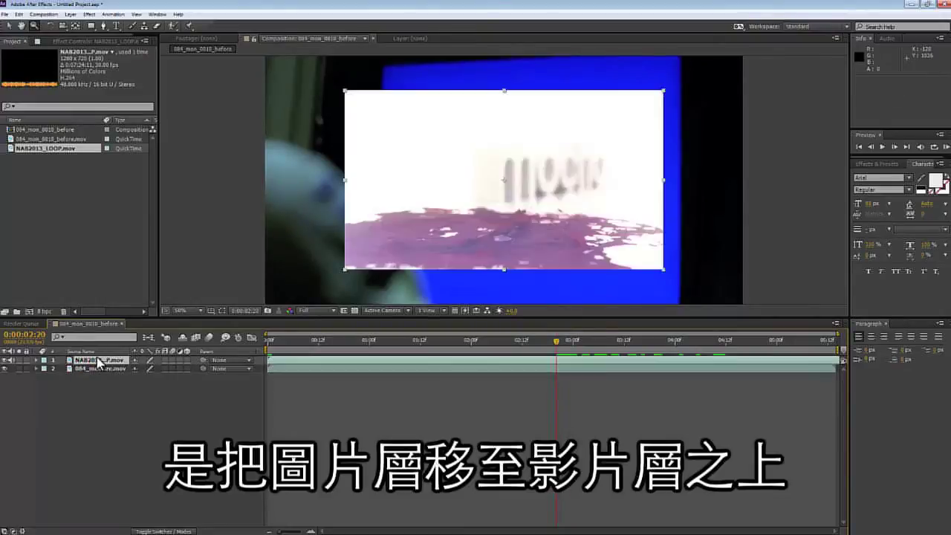
left_click(10, 26)
left_click_drag(345, 91, 367, 68)
key("ctrl+z")
key("ctrl+z")
Move the NAB2013_LOOP.mov layer above the clip layer and scale it to about 158% so it covers the whole frame.
left_click_drag(91, 369, 91, 358)
left_click_drag(662, 269, 726, 324)
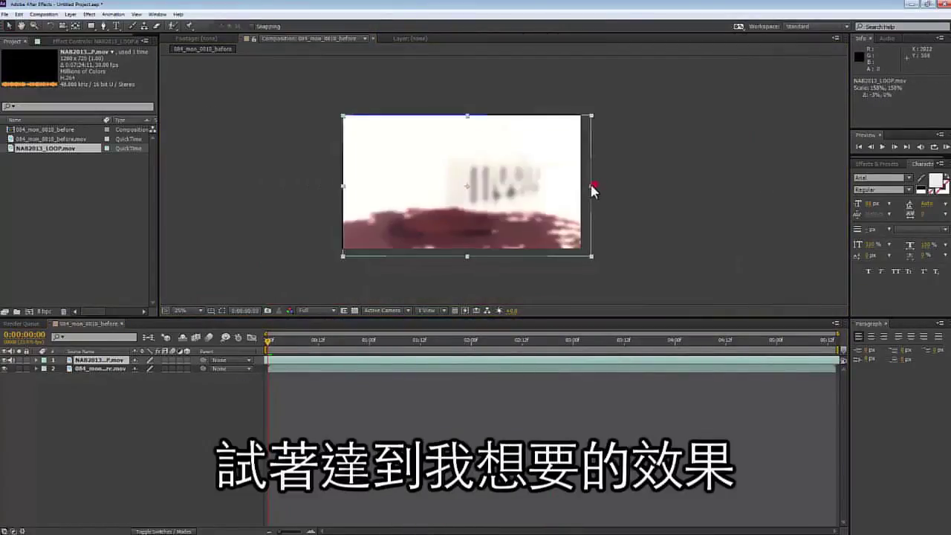
left_click_drag(590, 187, 537, 208)
Set the blending mode of the NAB2013_LOOP.mov layer to Overlay.
left_click(177, 530)
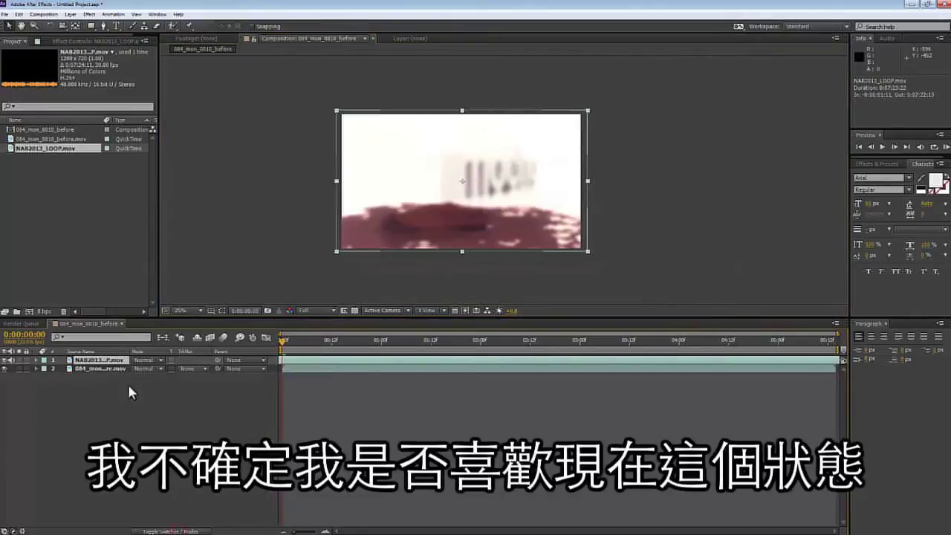
left_click(149, 360)
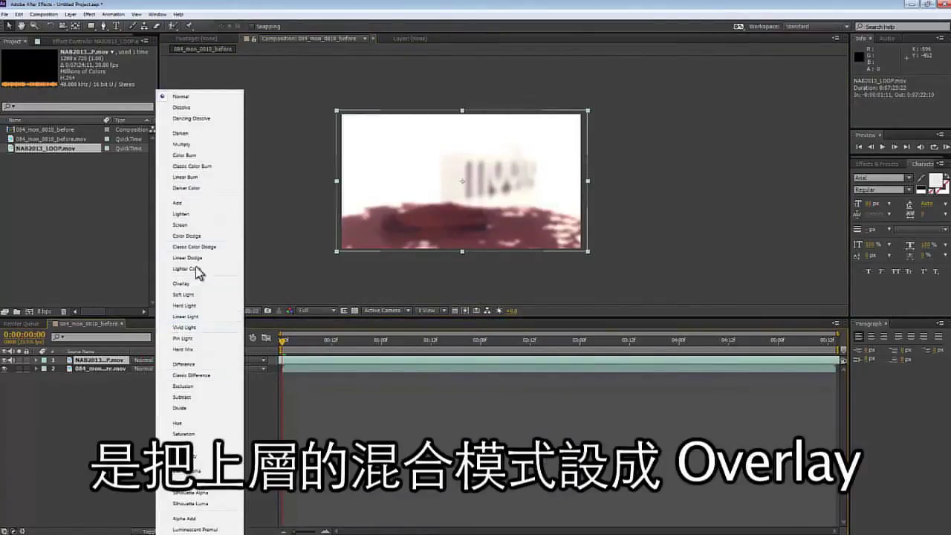
left_click(182, 144)
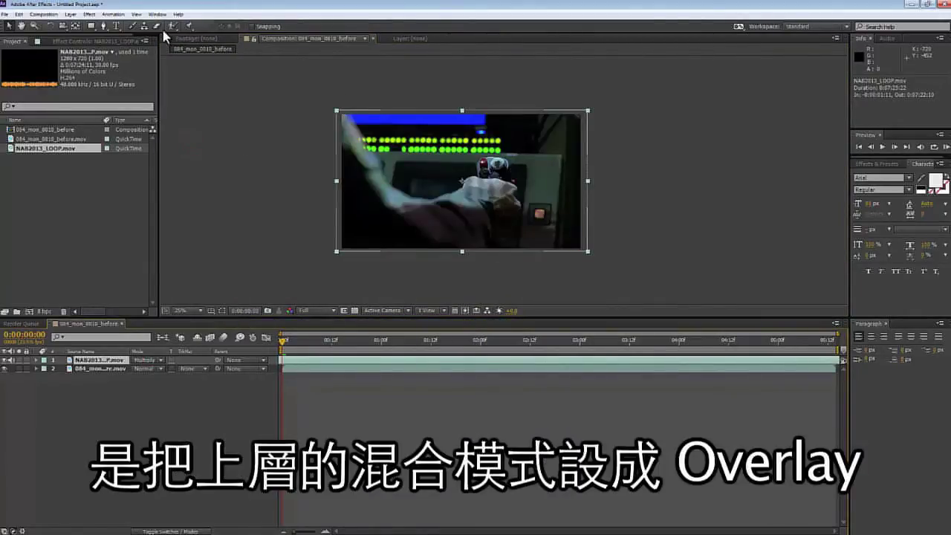
left_click(159, 360)
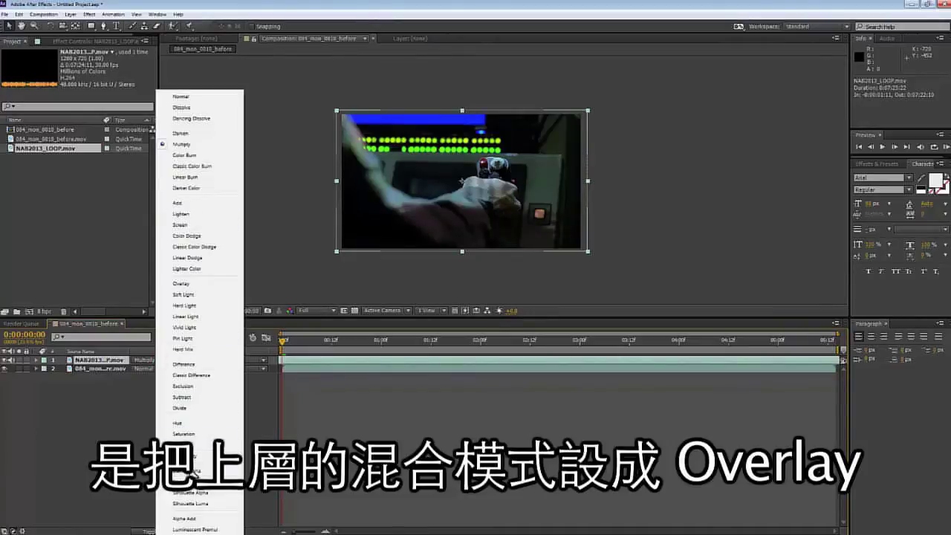
left_click(180, 283)
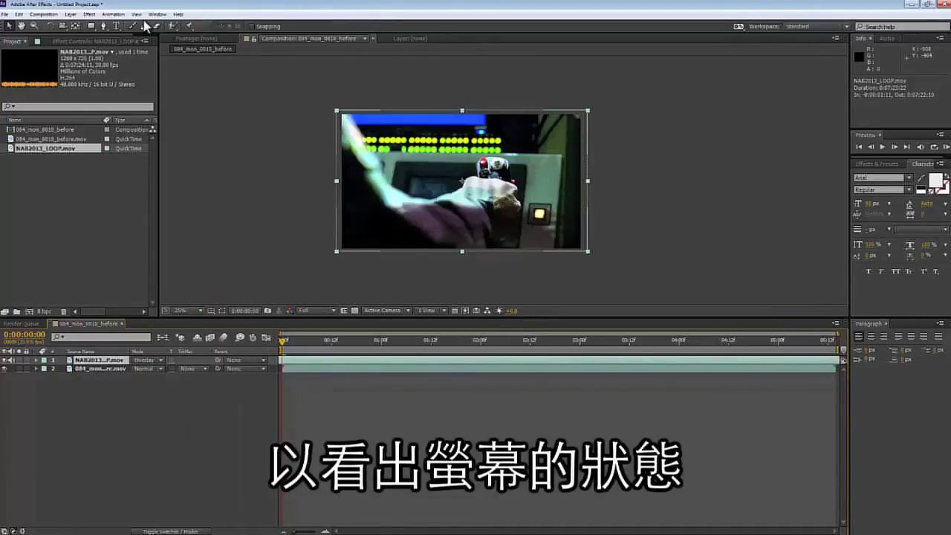
Apply the Corner Pin distortion effect to the NAB2013_LOOP.mov layer.
left_click(88, 14)
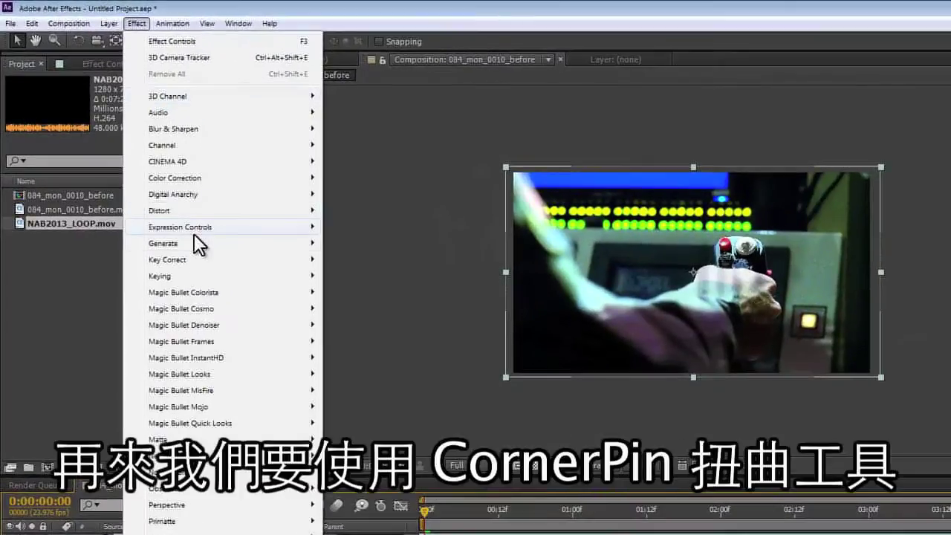
mouse_move(175, 211)
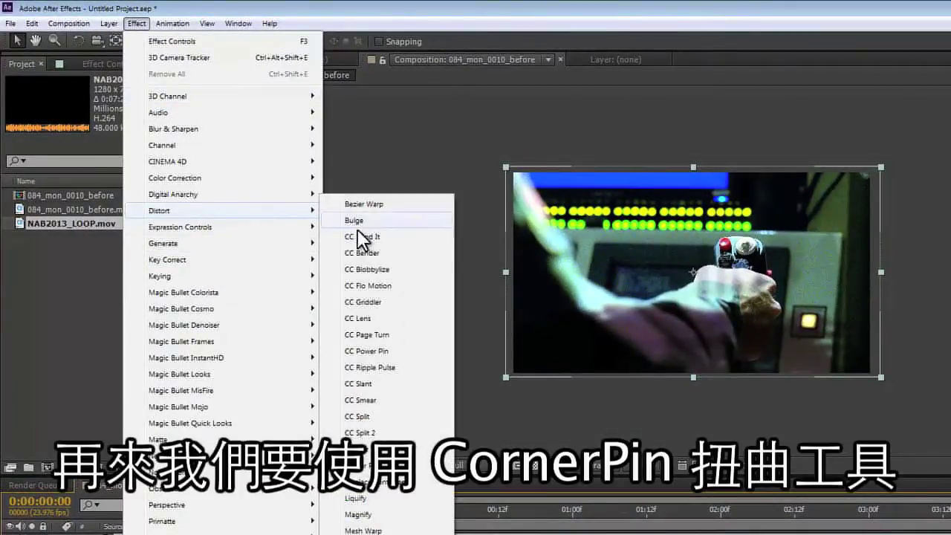
left_click(366, 465)
Move the NAB2013_LOOP.mov layer up over the monitor and adjust its corner pins to roughly match the blue screen.
left_click(507, 164)
left_click_drag(693, 259, 604, 176)
left_click_drag(418, 291, 427, 252)
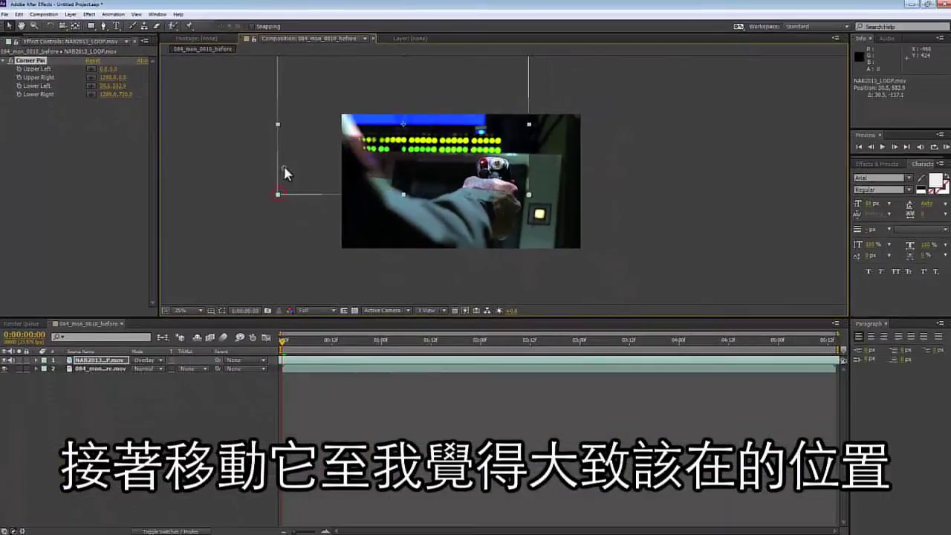
left_click_drag(322, 134, 360, 184)
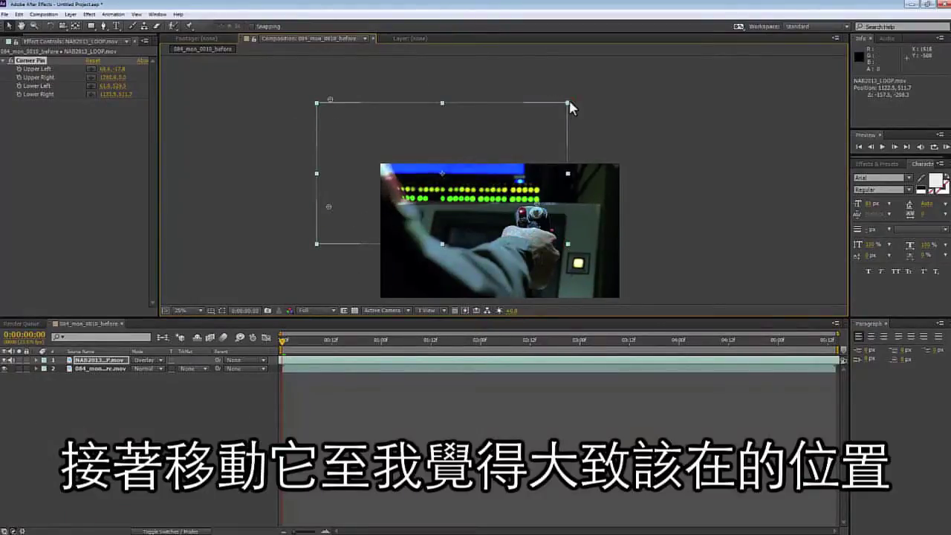
left_click_drag(568, 103, 544, 76)
left_click_drag(329, 206, 330, 197)
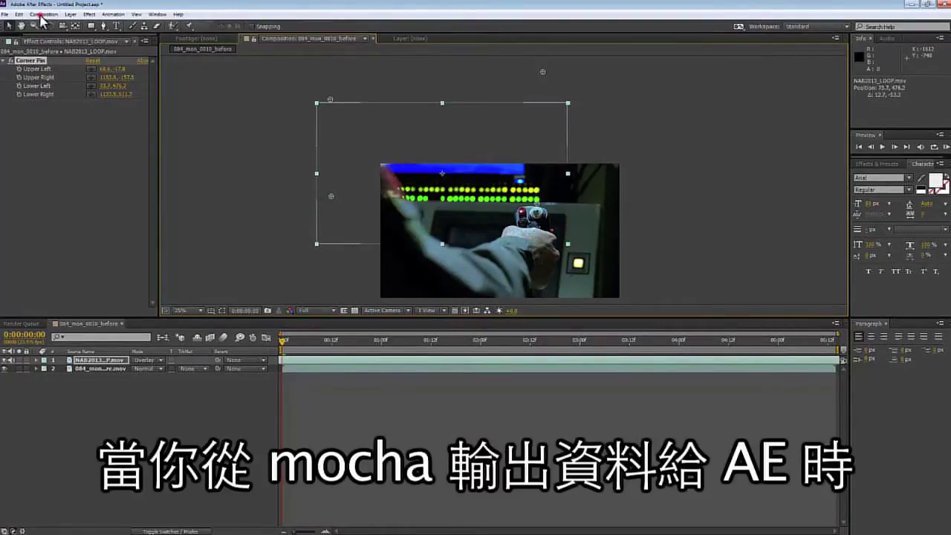
Pre-compose the insert layer as NAB2013_LOOP.mov Comp 1 with all attributes moved into the new composition, and open that composition.
left_click(69, 14)
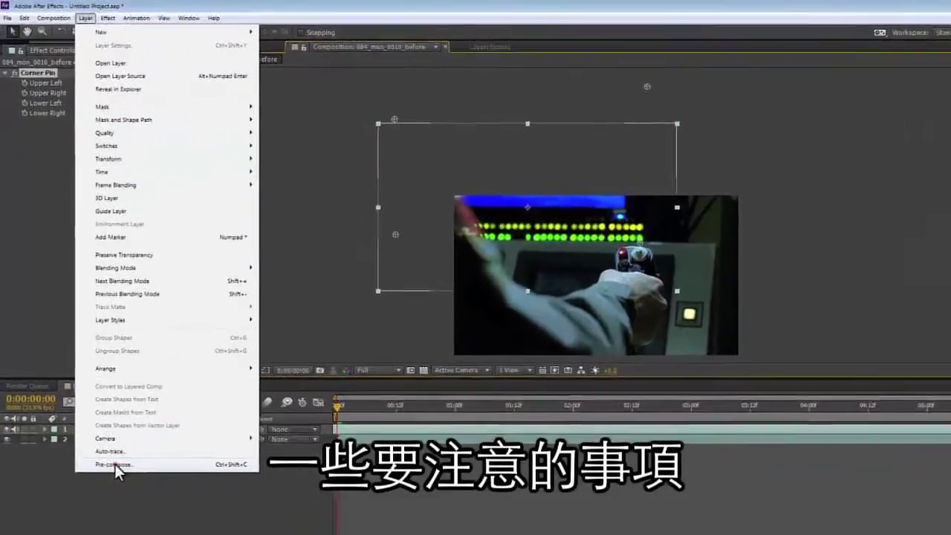
left_click(93, 389)
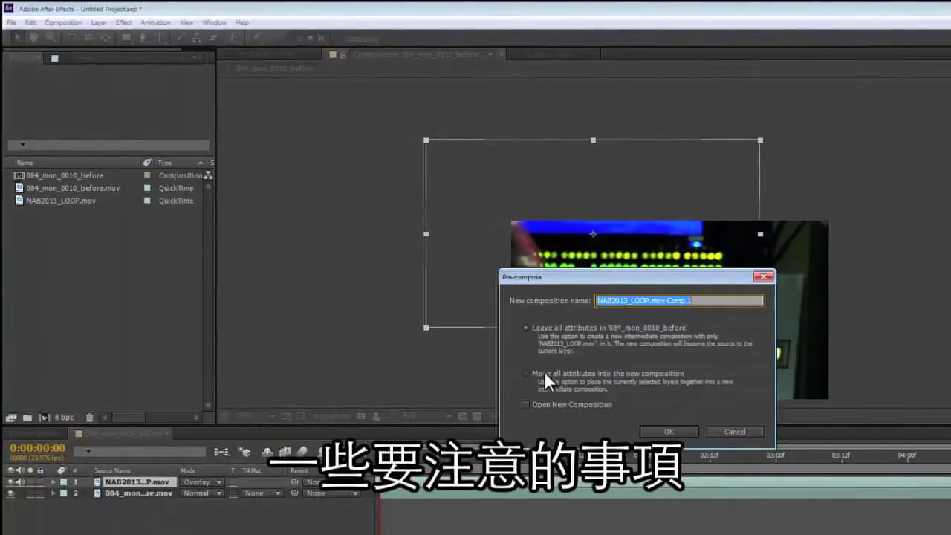
left_click(531, 372)
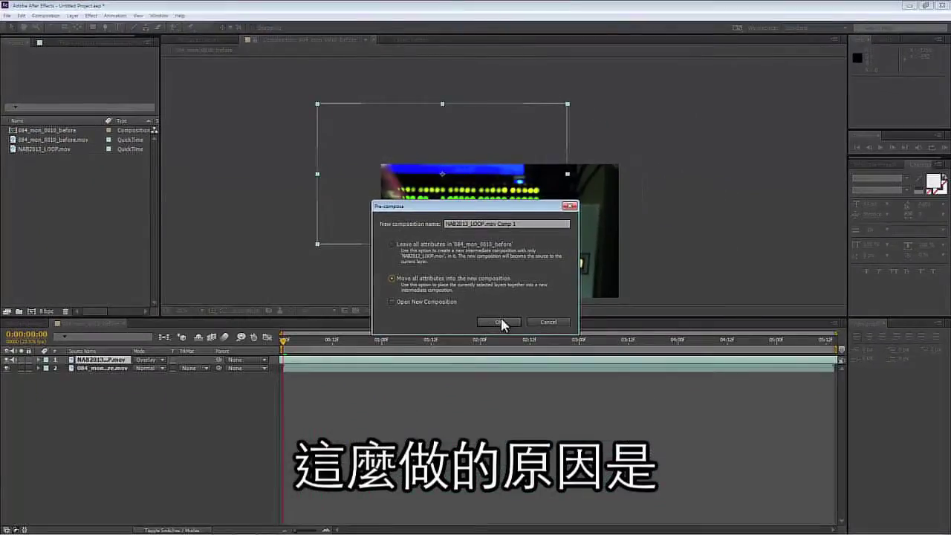
left_click(668, 432)
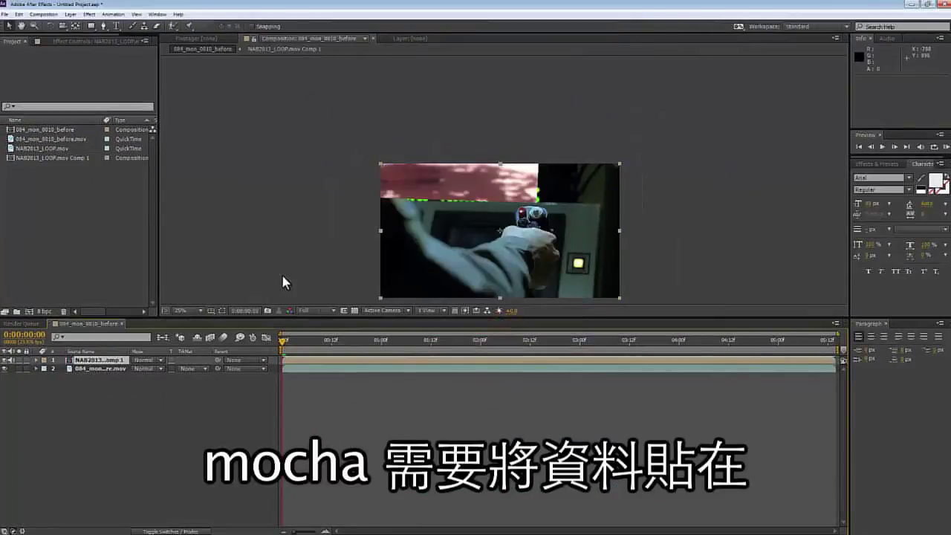
double_click(87, 361)
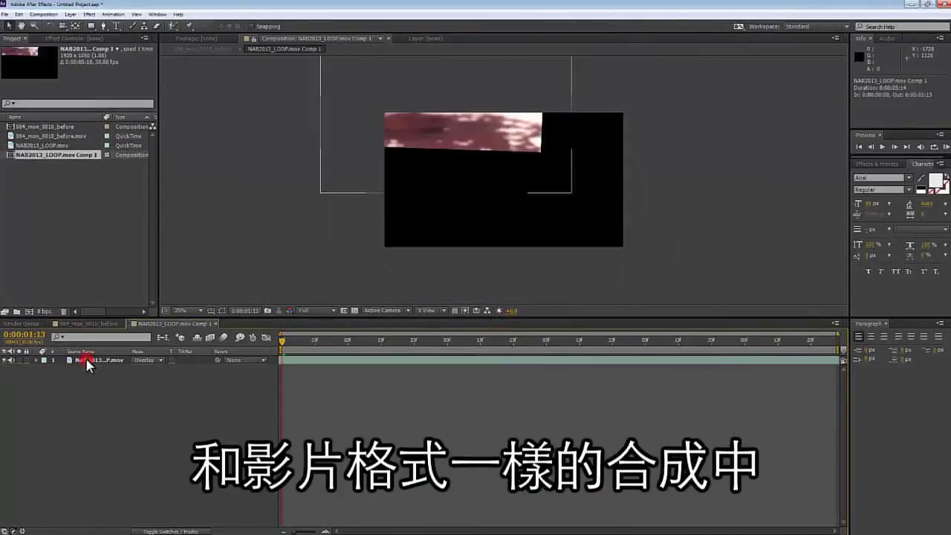
Switch to mocha AE and copy the screen track's tracking data to the clipboard as After Effects Corner Pin [supports motion blur] (*.txt).
left_click(99, 323)
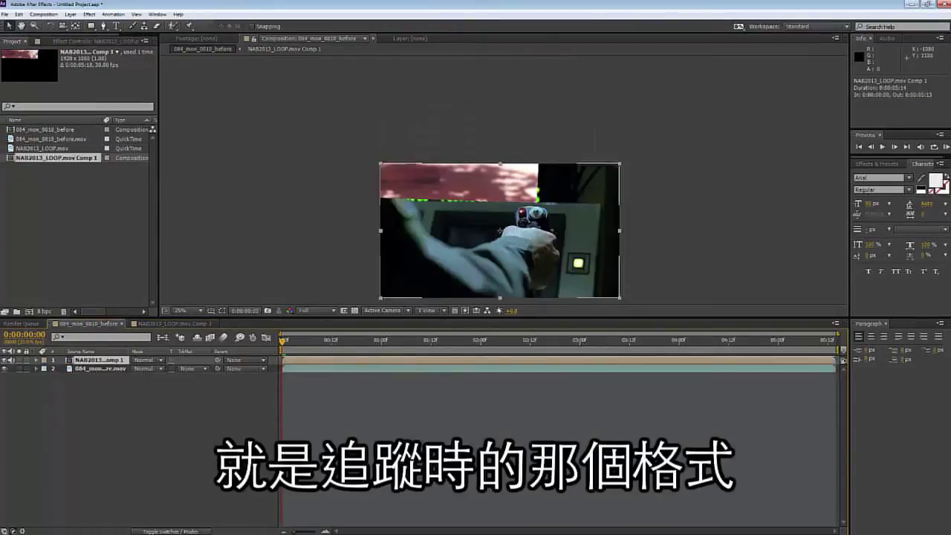
left_click(267, 529)
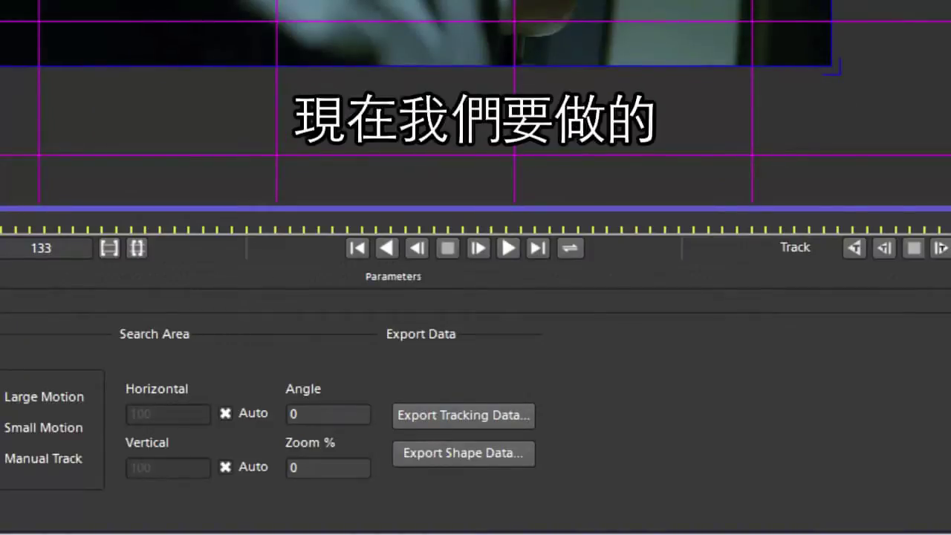
left_click(471, 416)
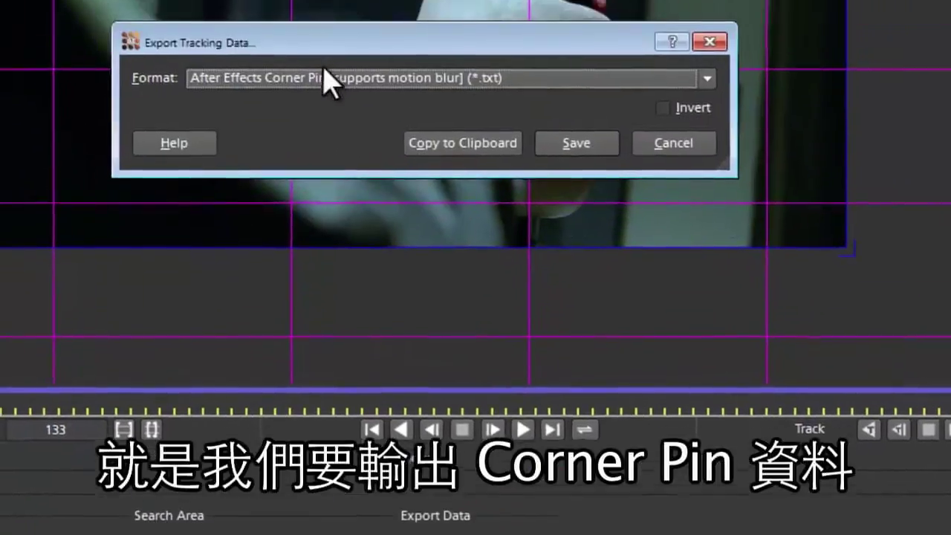
left_click(323, 72)
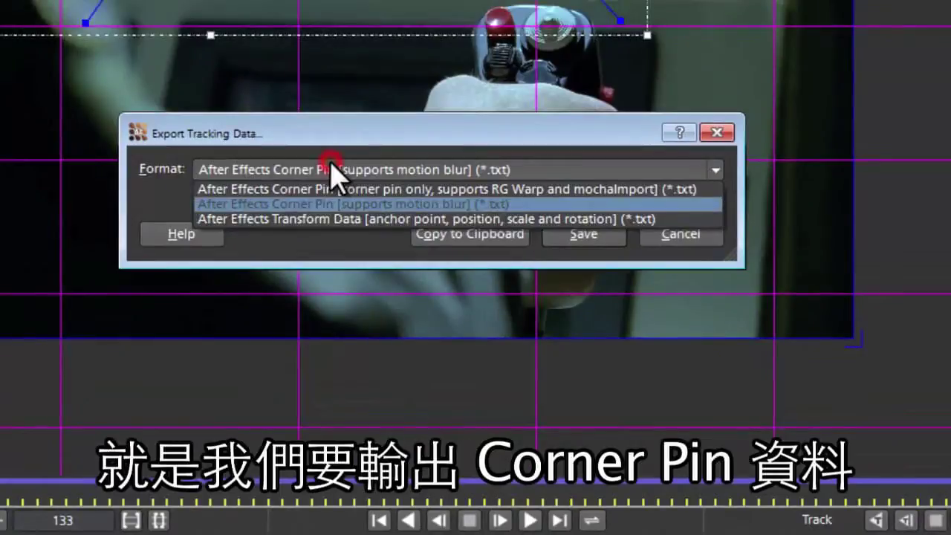
left_click(322, 200)
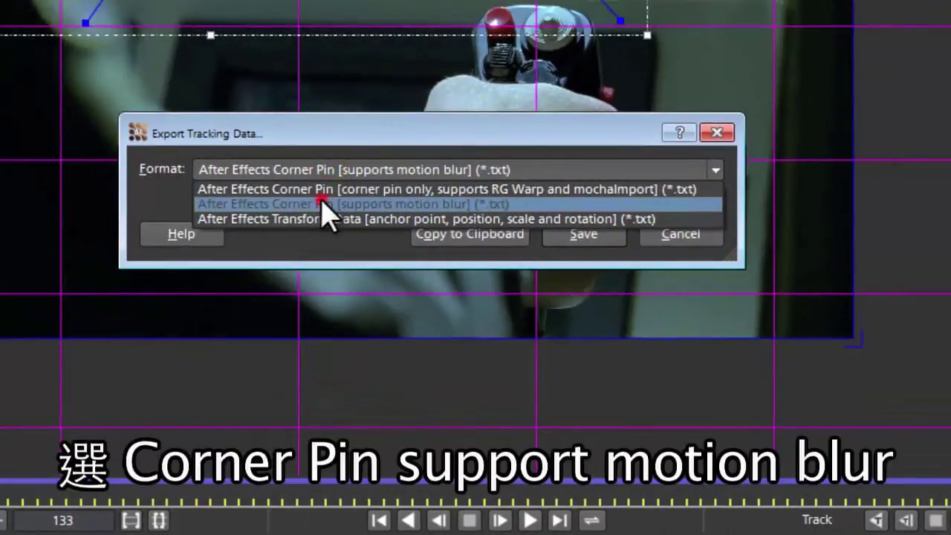
left_click(482, 244)
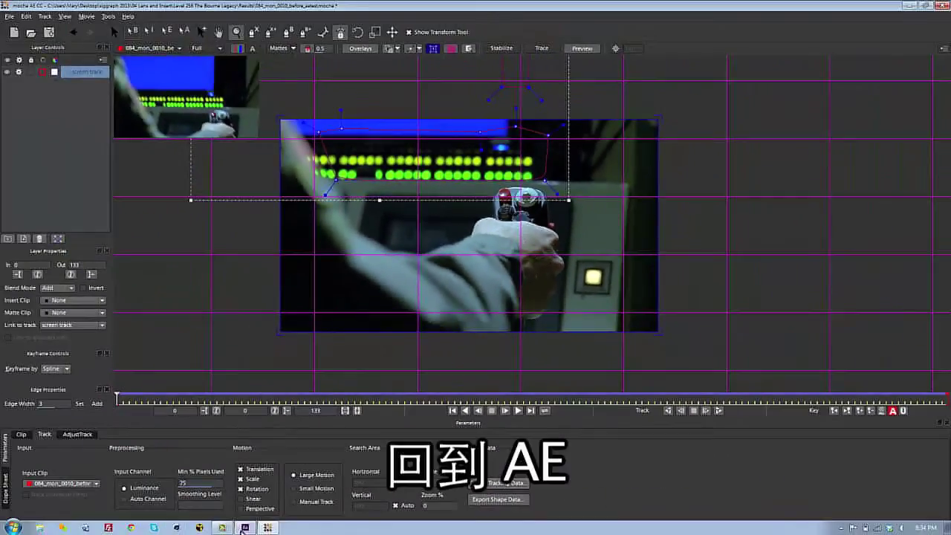
Return to After Effects and paste the corner pin tracking data onto the NAB2013_LOOP.mov Comp 1 layer at the first frame.
left_click(243, 527)
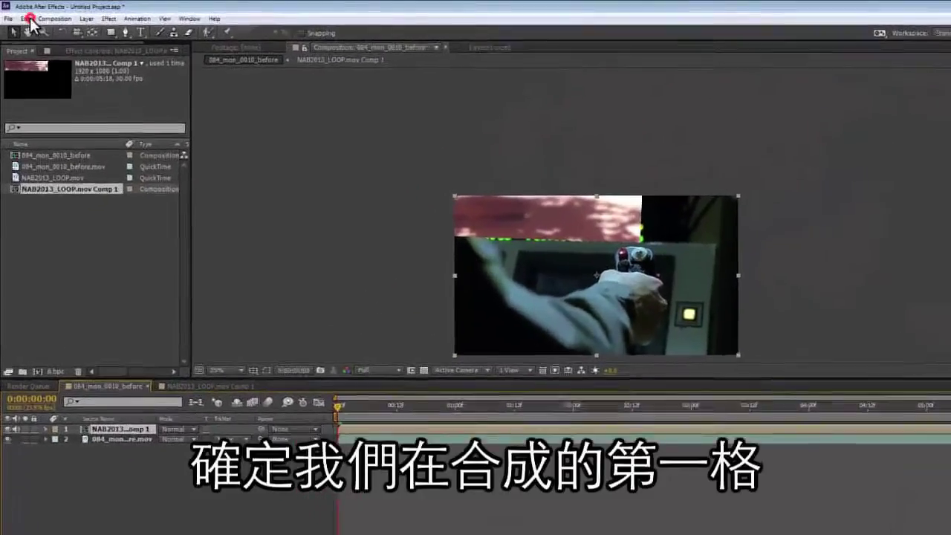
left_click(28, 18)
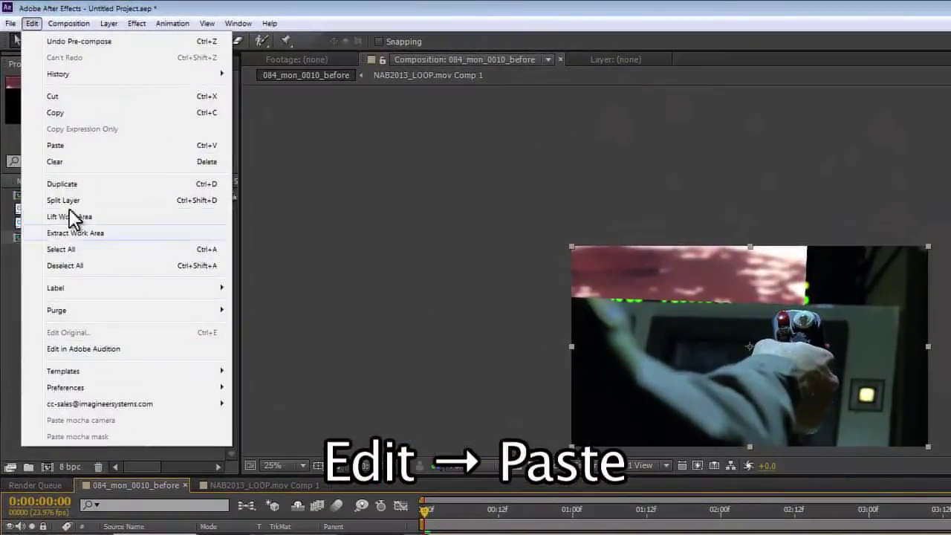
left_click(55, 146)
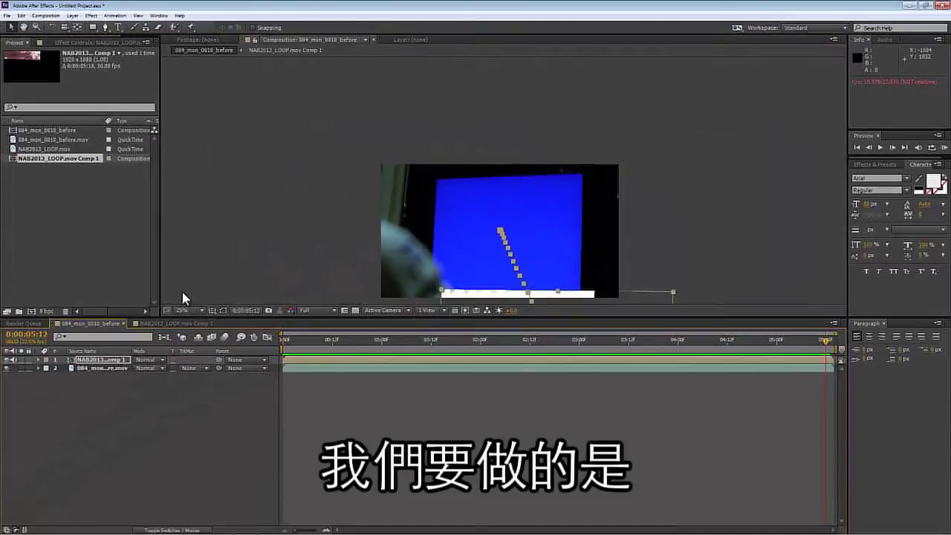
Enlarge the NAB2013_LOOP.mov Comp 1 composition to a height of 3500 px with the aspect ratio locked.
left_click(158, 324)
left_click(46, 15)
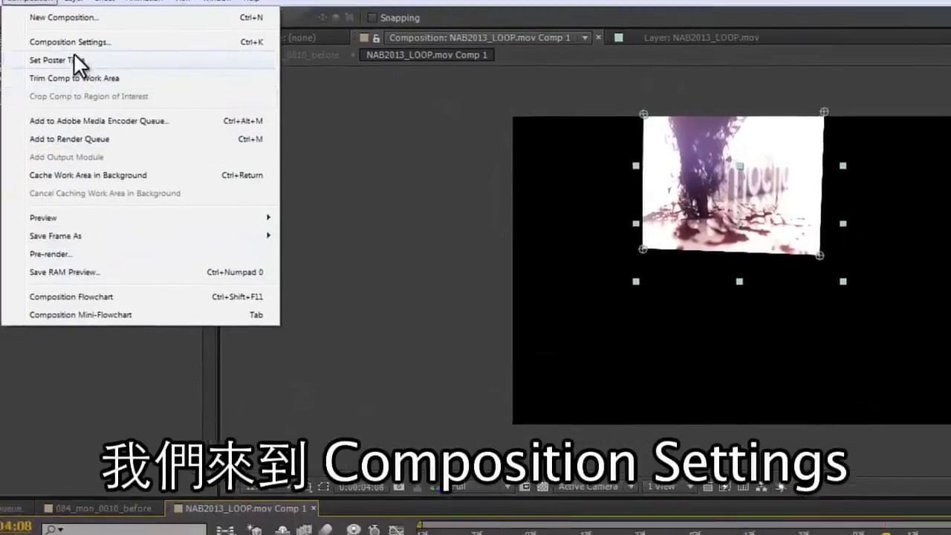
left_click(111, 68)
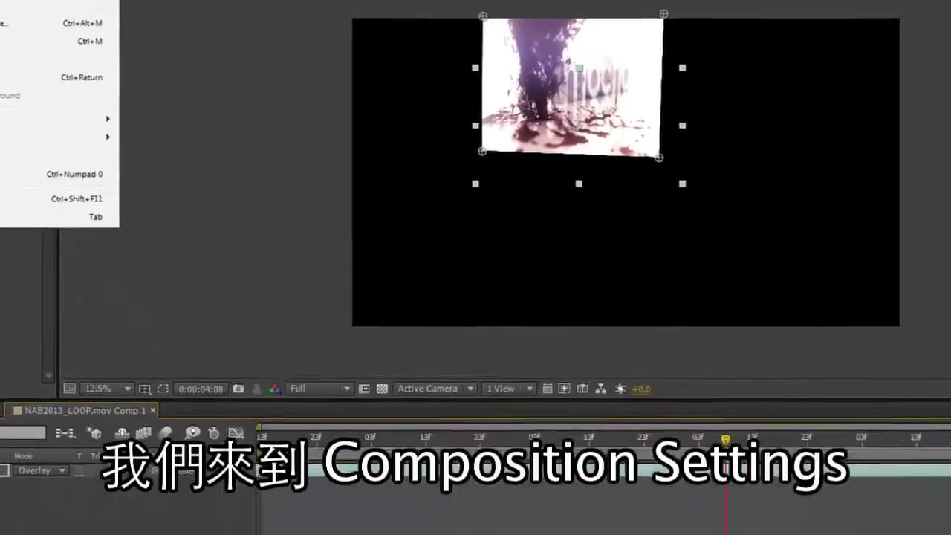
left_click(373, 195)
type("35")
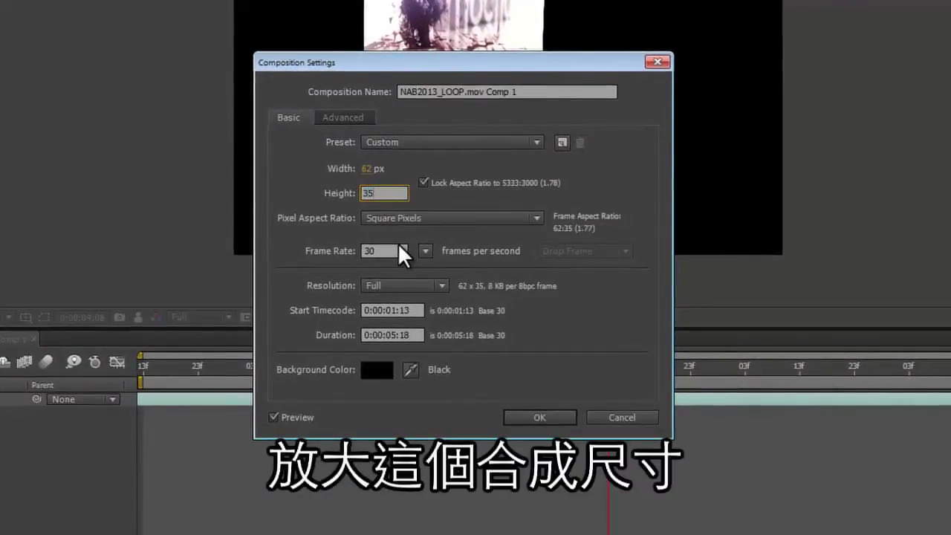
type("00")
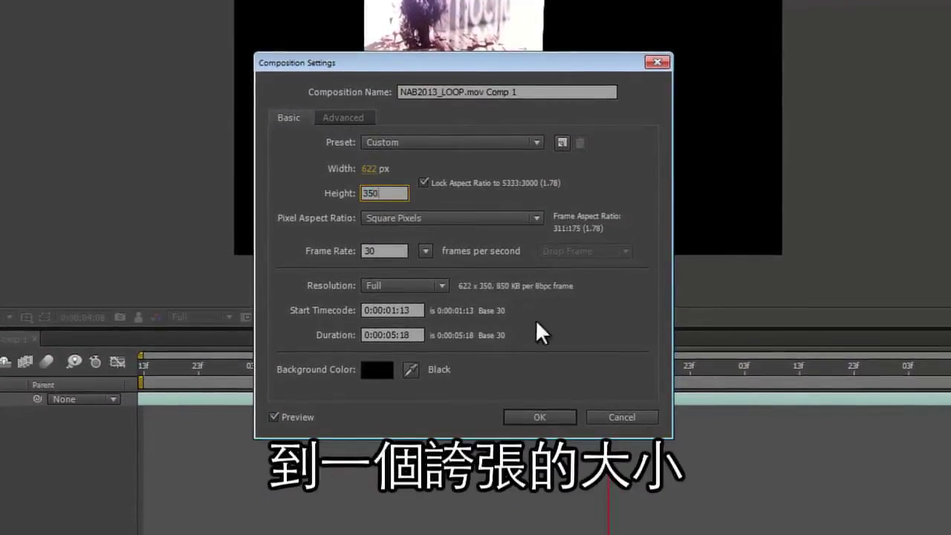
left_click(539, 417)
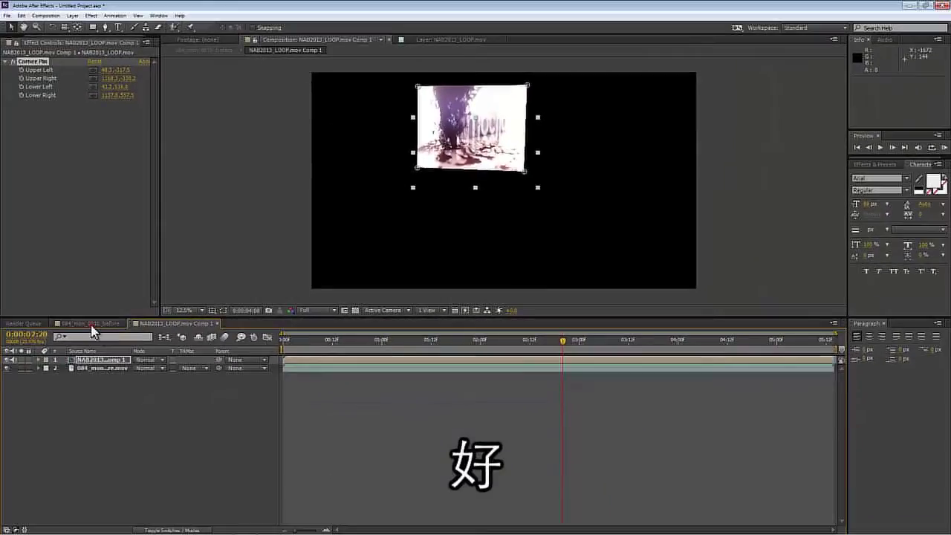
Scrub the 084_mon_0010_before composition to check the tracked insert, and move the 084_mon_0010_before.mov layer above the insert layer.
left_click(89, 323)
left_click_drag(562, 342, 521, 345)
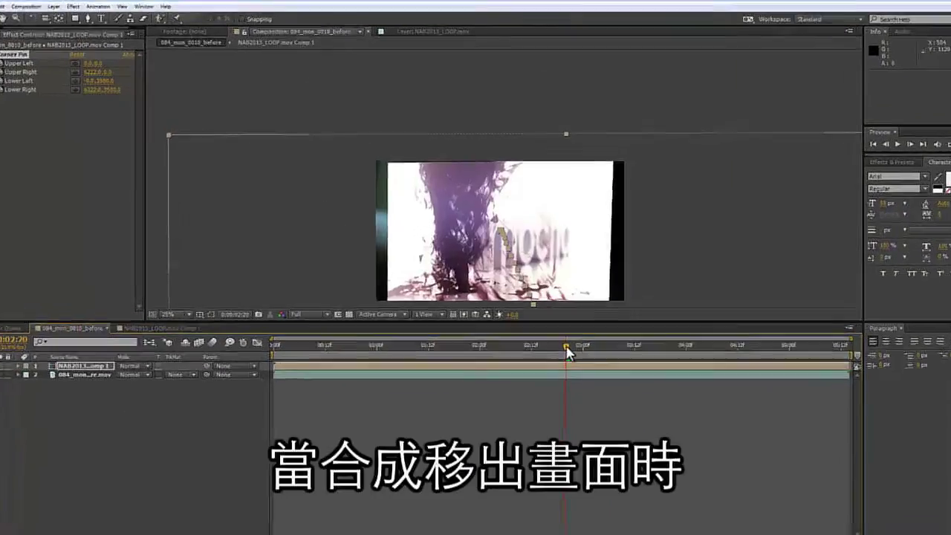
left_click_drag(556, 486, 839, 487)
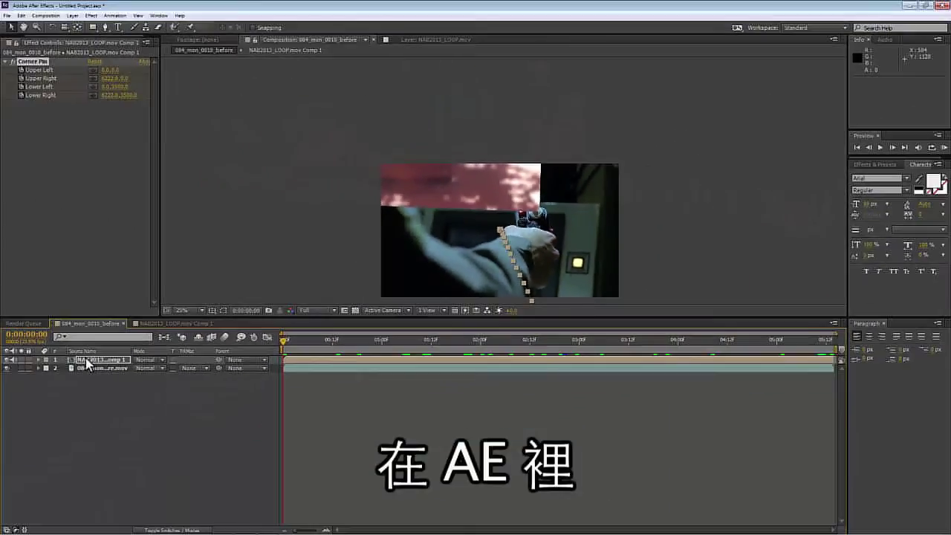
left_click_drag(95, 372, 100, 363)
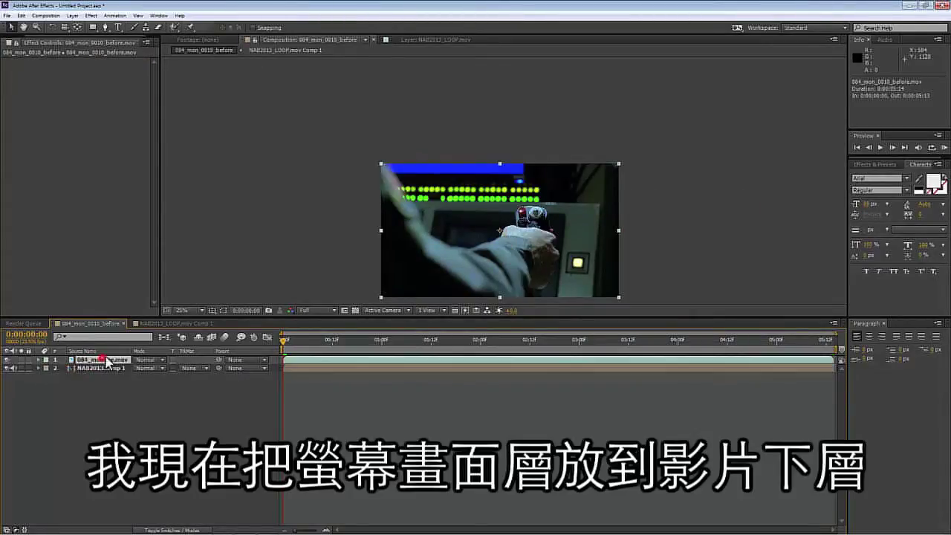
Apply Keylight (1.2) to the 084_mon_0010_before.mov layer and sample the monitor's blue as the Screen Colour at 0:00:02:18.
left_click_drag(359, 337, 553, 340)
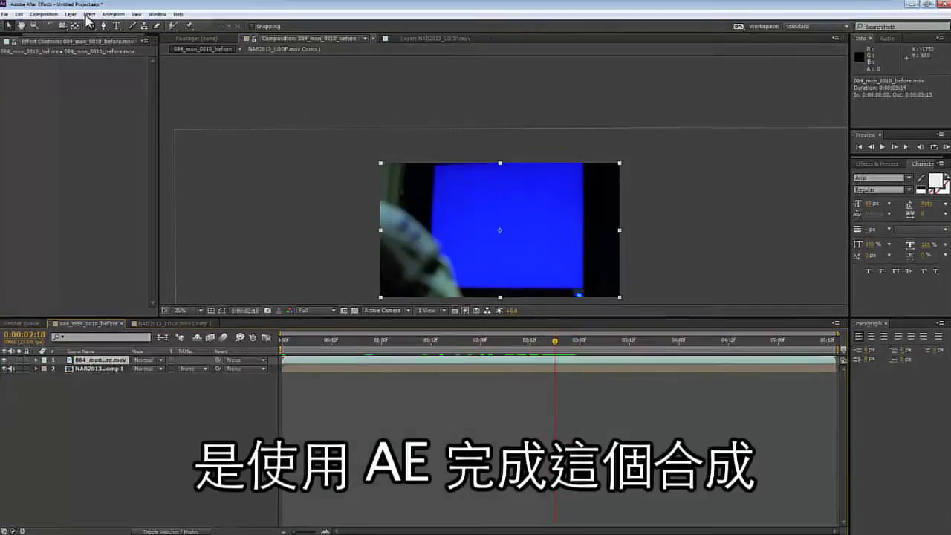
left_click(87, 15)
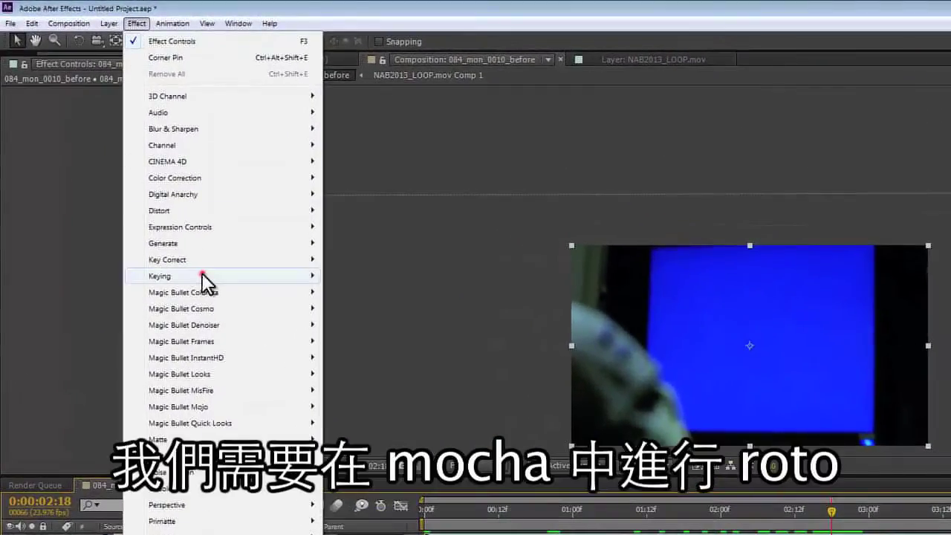
mouse_move(202, 275)
left_click(378, 391)
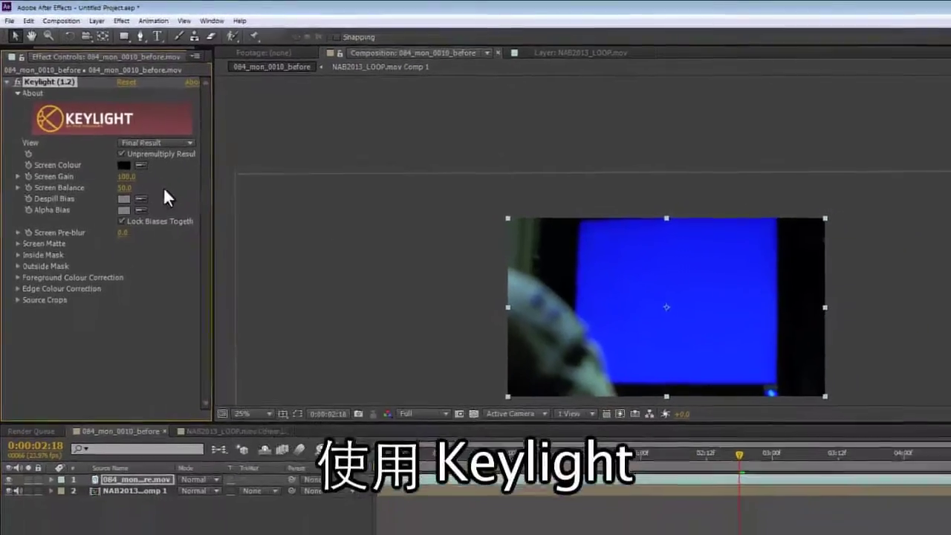
left_click(115, 136)
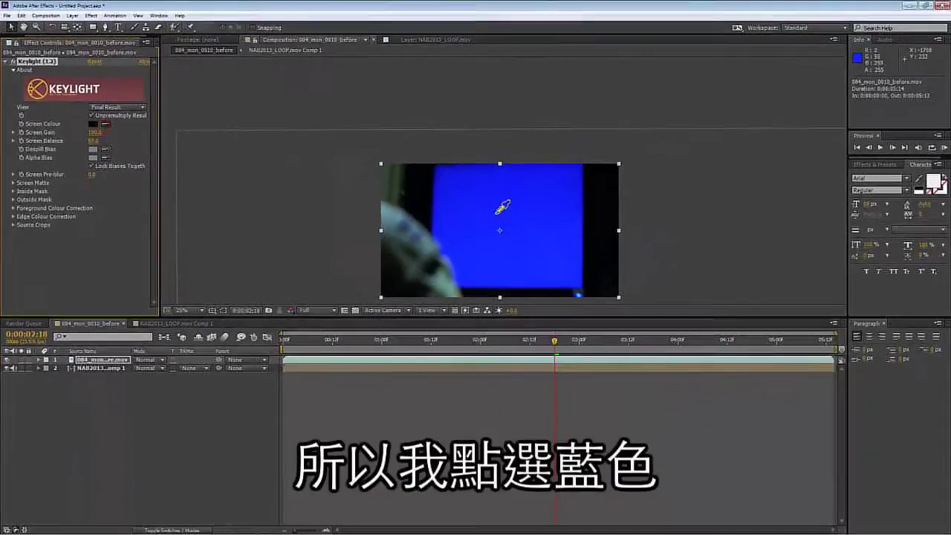
left_click(496, 212)
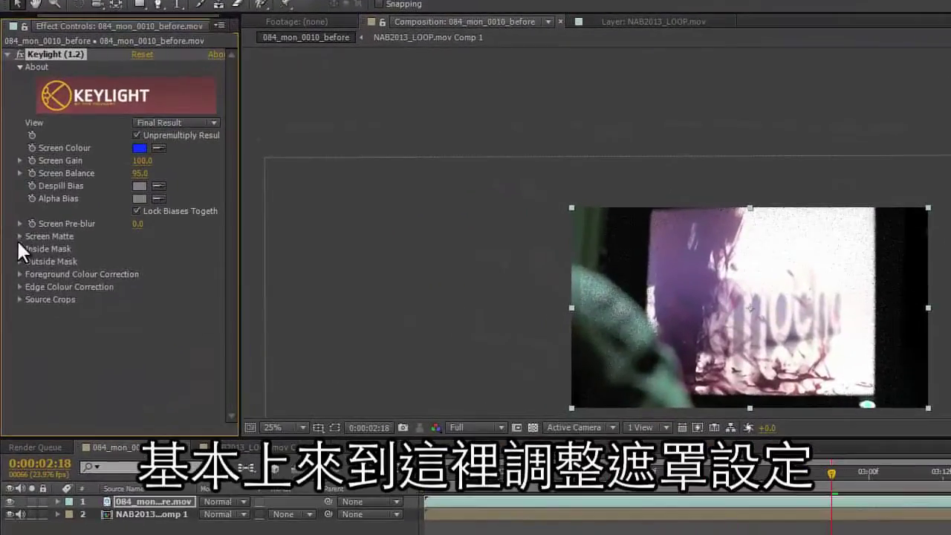
Raise Keylight's Screen Gain to about 132 and play the composition from the start to check the key.
left_click(12, 183)
left_click(19, 161)
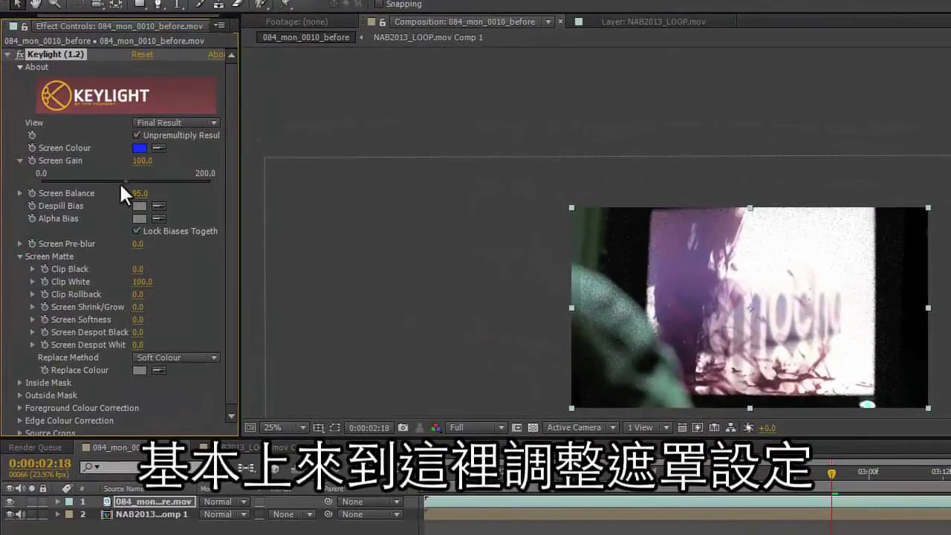
left_click_drag(119, 181, 152, 185)
left_click_drag(137, 307, 215, 306)
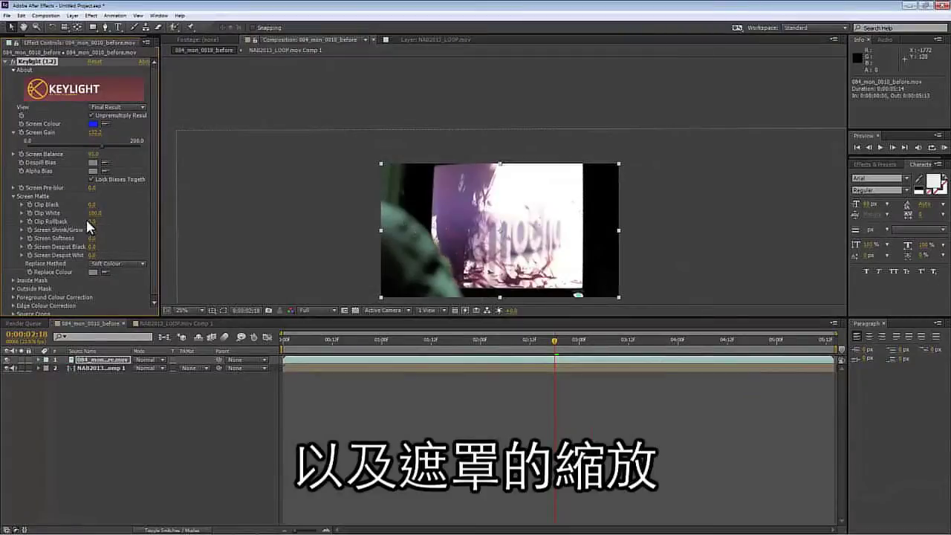
left_click_drag(554, 341, 242, 350)
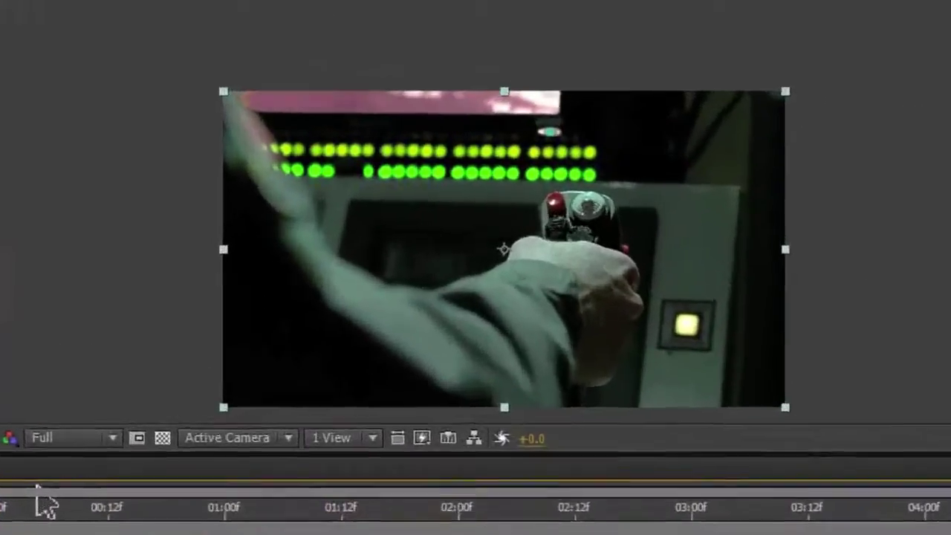
key("space")
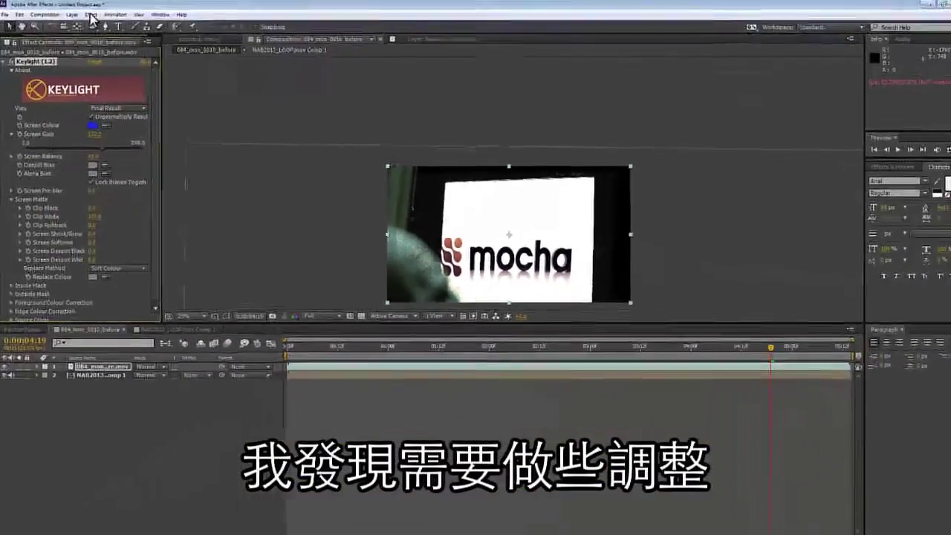
Add the Matte Choker effect to the 084_mon_0010_before.mov layer and fine-tune the matte settings while scrubbing through the shot.
left_click(90, 15)
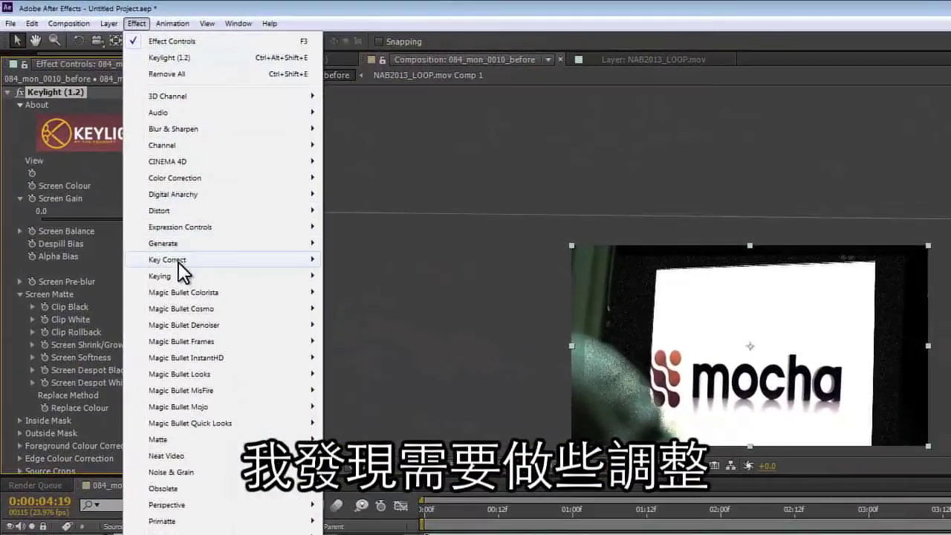
left_click(178, 437)
left_click(367, 439)
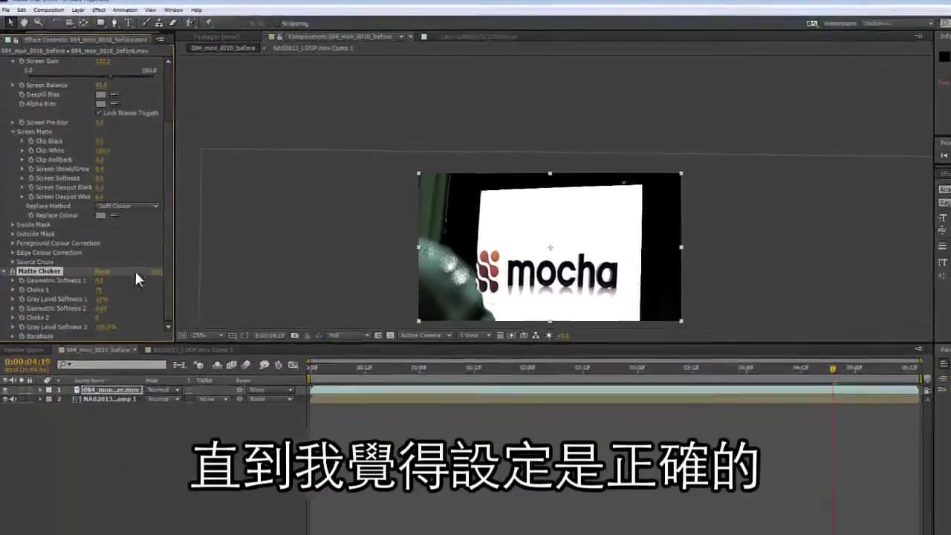
left_click_drag(92, 260, 268, 260)
left_click_drag(92, 160, 110, 162)
left_click_drag(165, 212, 159, 217)
left_click_drag(520, 479, 950, 483)
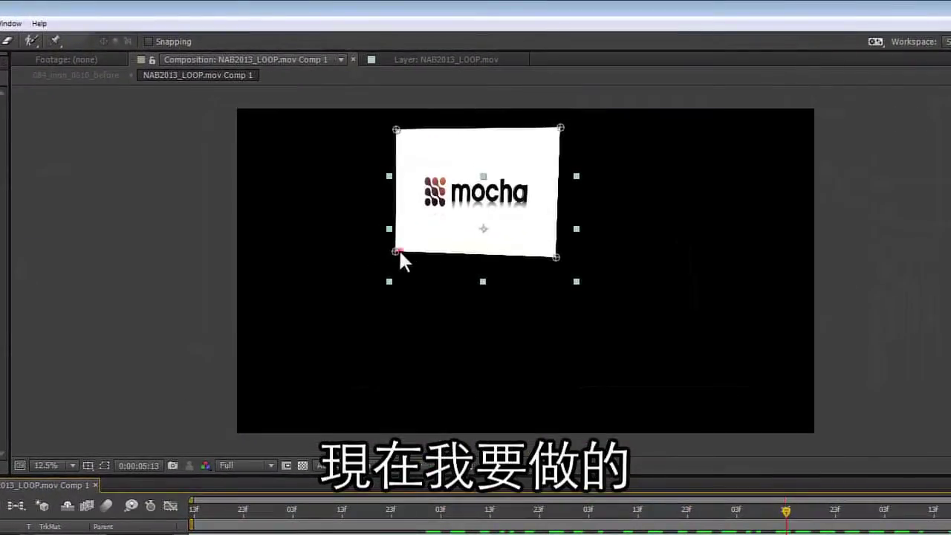
Shift all four corner pins of NAB2013_LOOP.mov slightly rightward inside NAB2013_LOOP.mov Comp 1, and check the fit in the main composition.
left_click_drag(398, 251, 402, 251)
left_click_drag(397, 131, 402, 130)
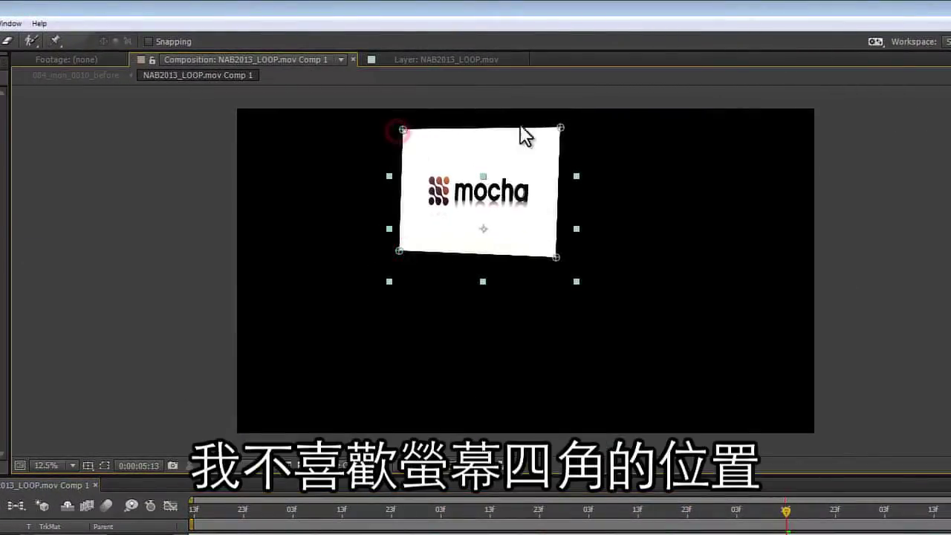
left_click_drag(562, 127, 566, 128)
left_click_drag(556, 257, 566, 256)
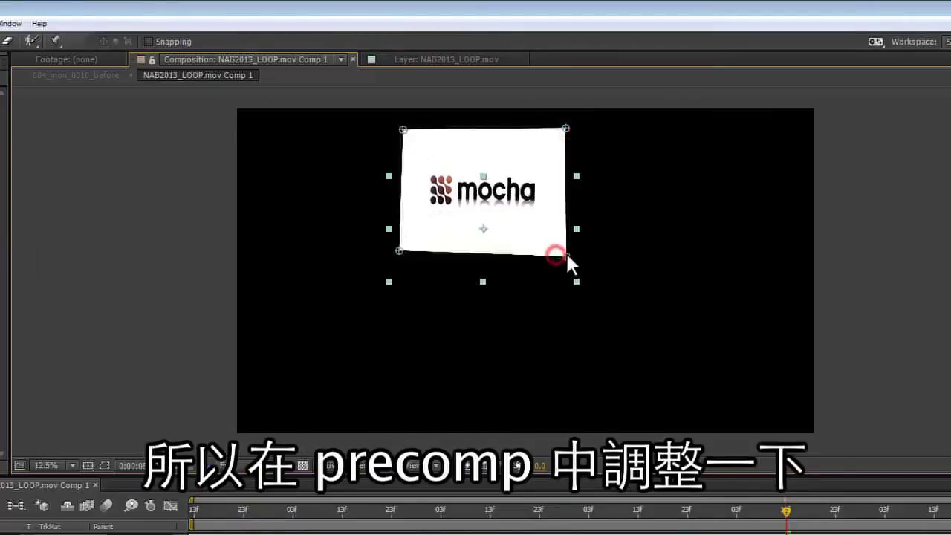
left_click_drag(565, 128, 569, 128)
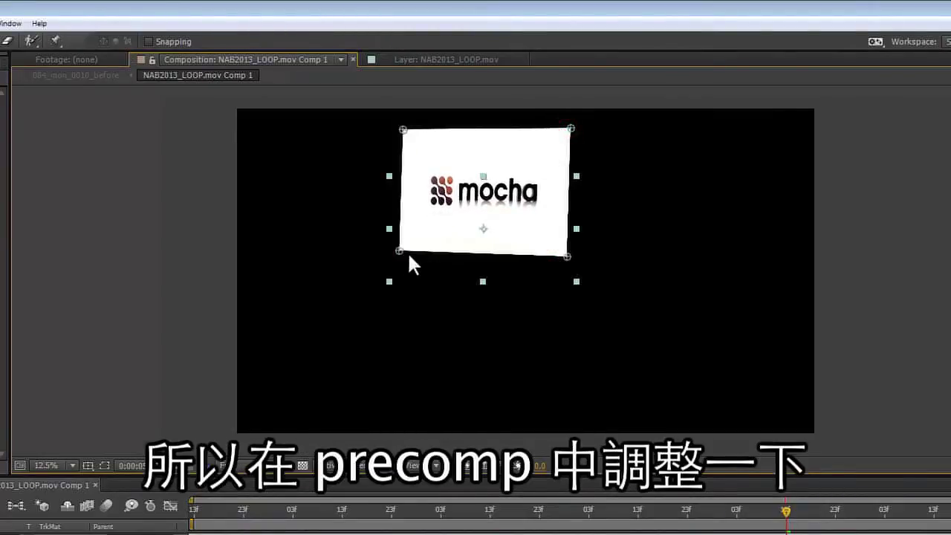
left_click_drag(400, 251, 402, 250)
left_click_drag(402, 128, 407, 128)
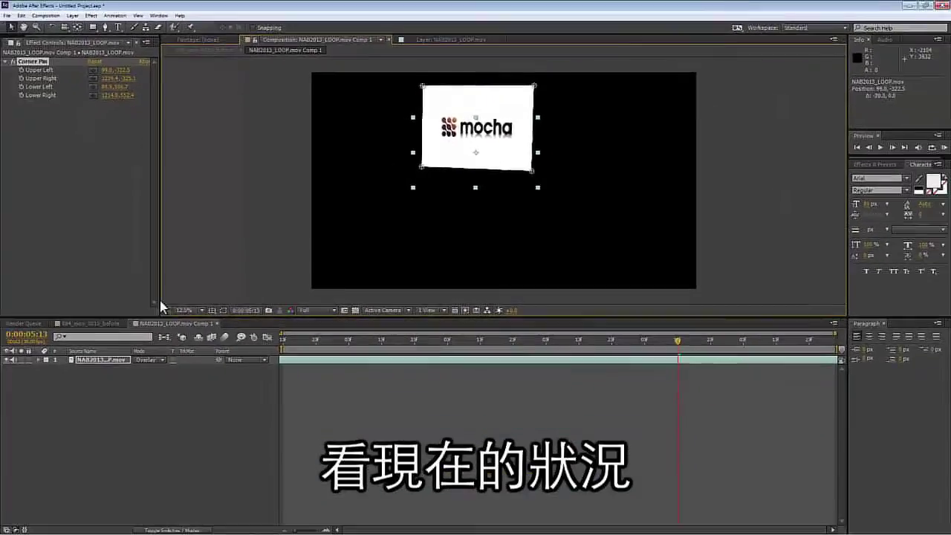
left_click(92, 328)
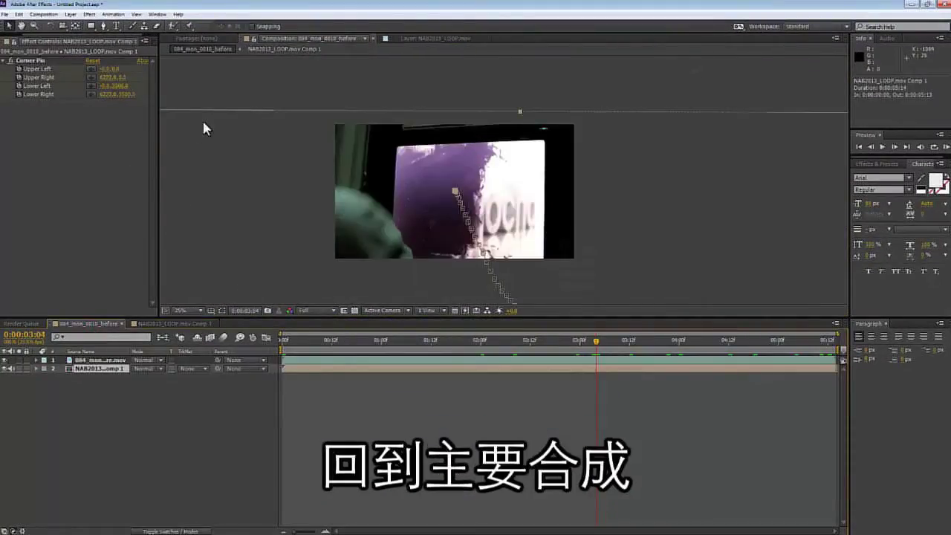
left_click_drag(427, 334, 252, 334)
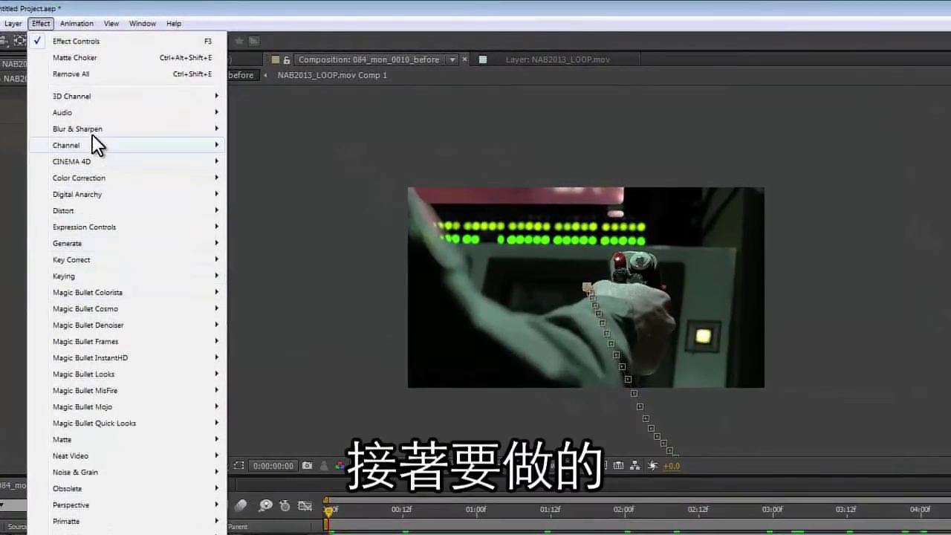
Apply Box Blur to the NAB2013_LOOP.mov Comp 1 layer and raise its Blur Radius slightly.
left_click(93, 128)
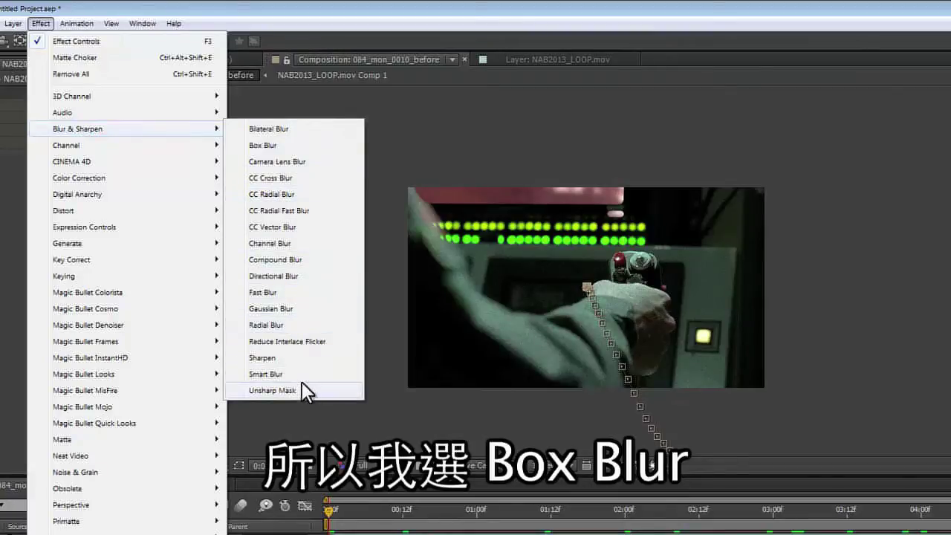
left_click(263, 145)
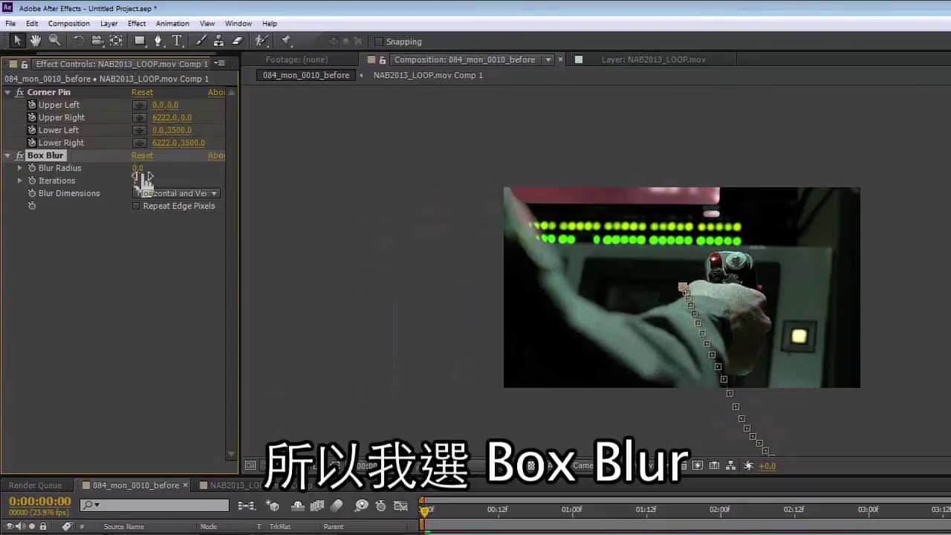
left_click(139, 171)
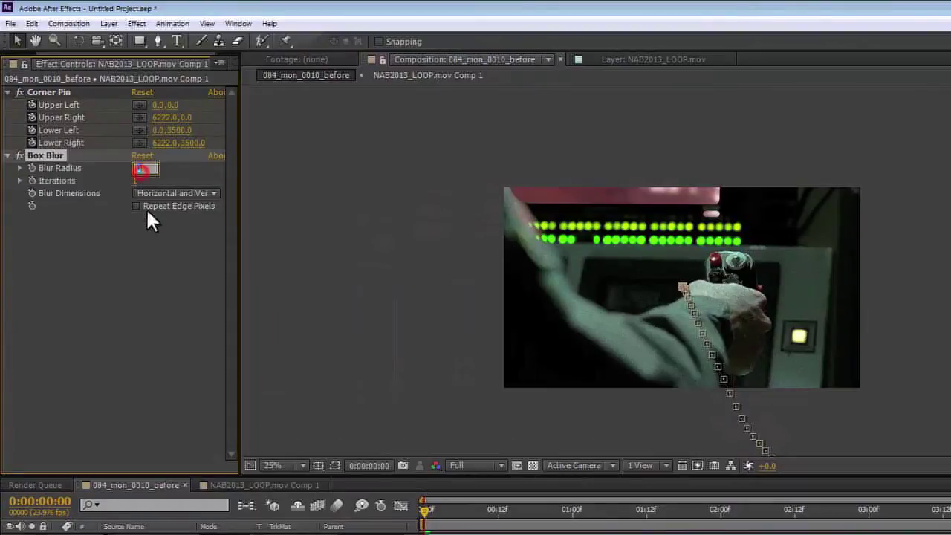
key("Return")
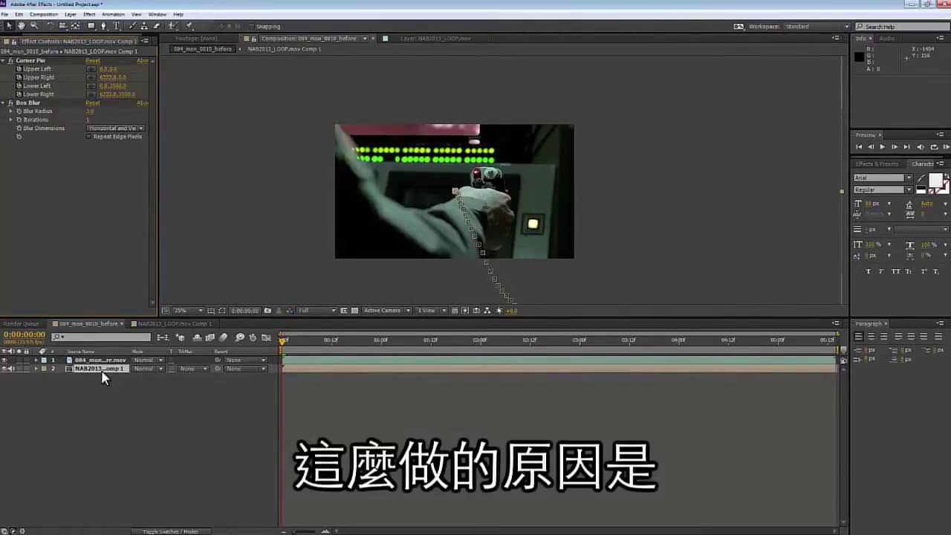
Create a new adjustment layer above the 084_mon_0010_before.mov layer.
left_click(100, 360)
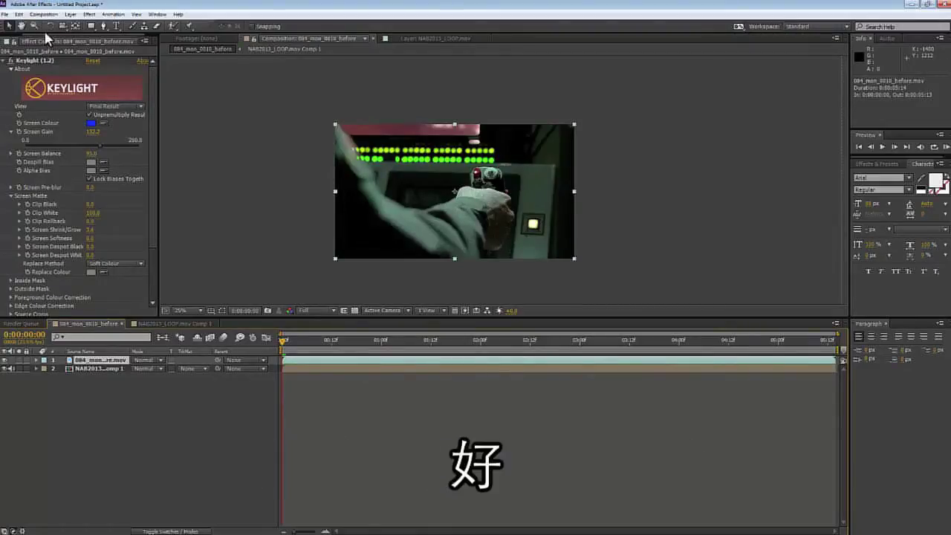
left_click(70, 14)
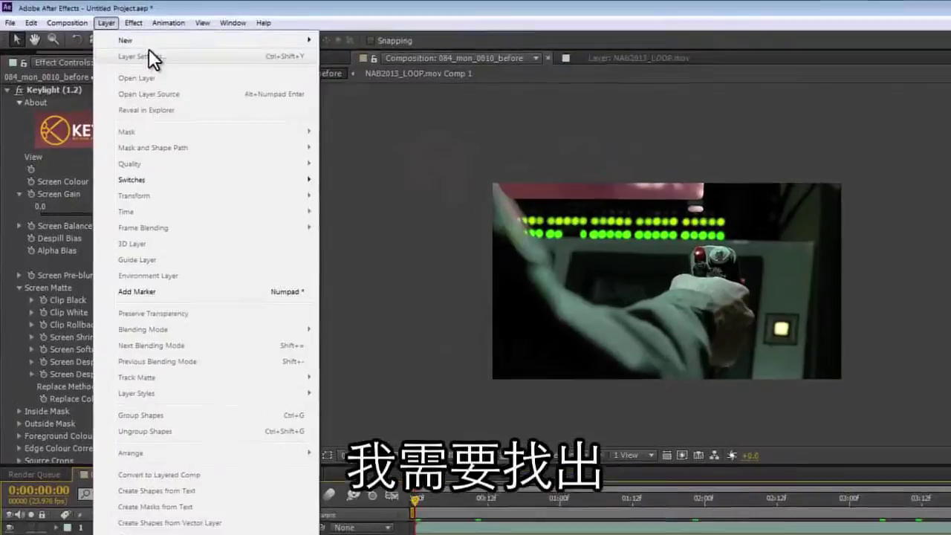
mouse_move(156, 43)
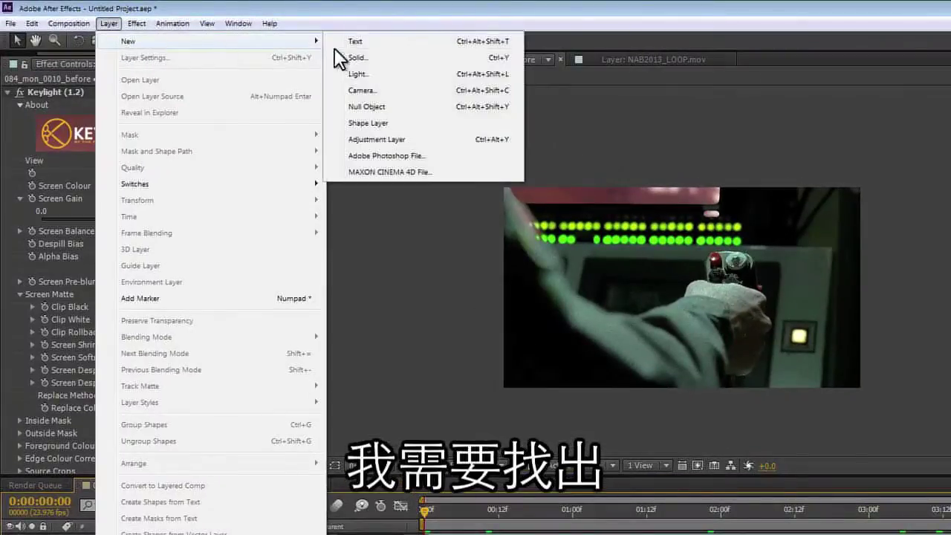
left_click(384, 137)
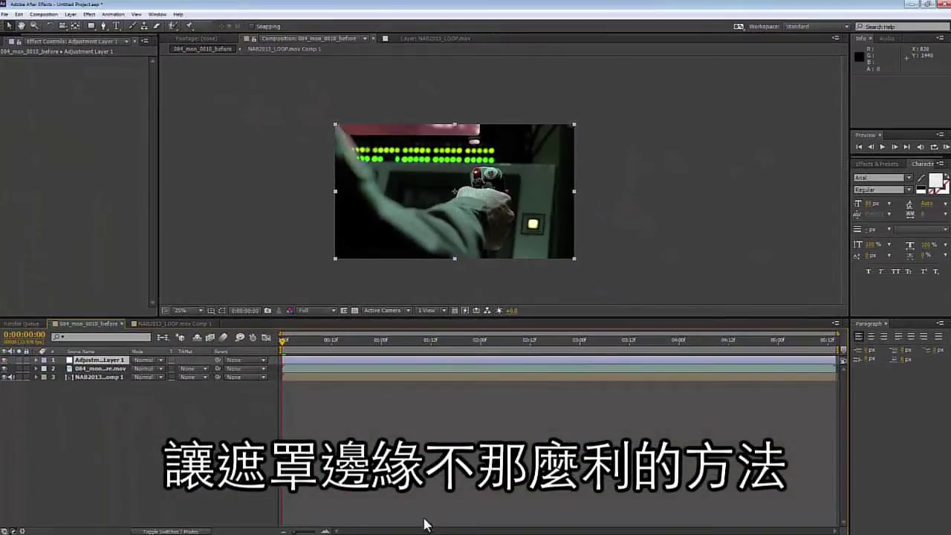
Switch to mocha AE CC, turn off the screen track layer and move to frame 67.
mouse_move(418, 520)
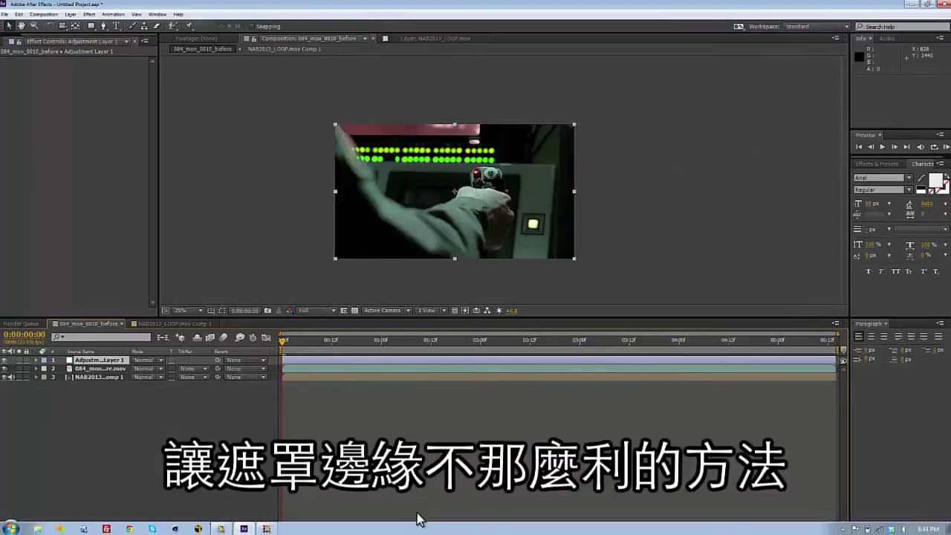
left_click(269, 529)
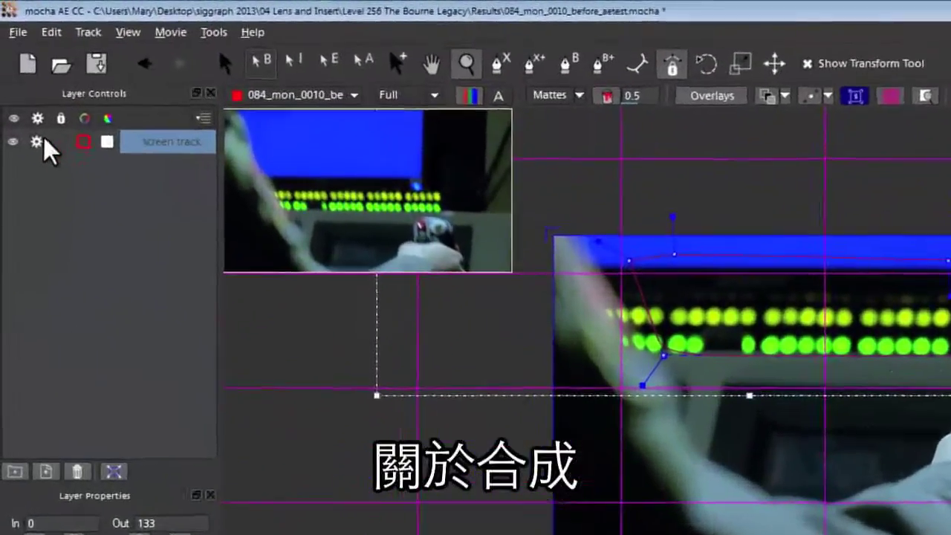
left_click(7, 98)
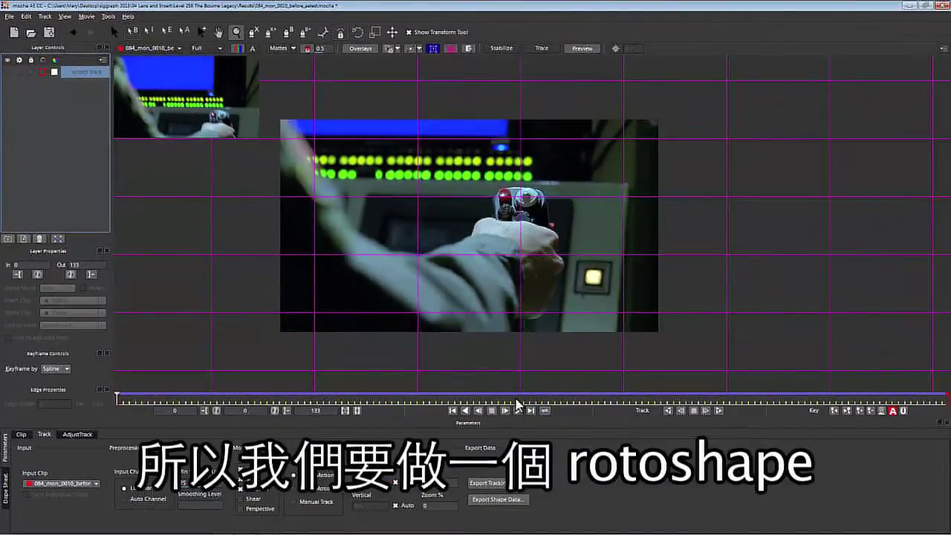
left_click_drag(515, 402, 535, 395)
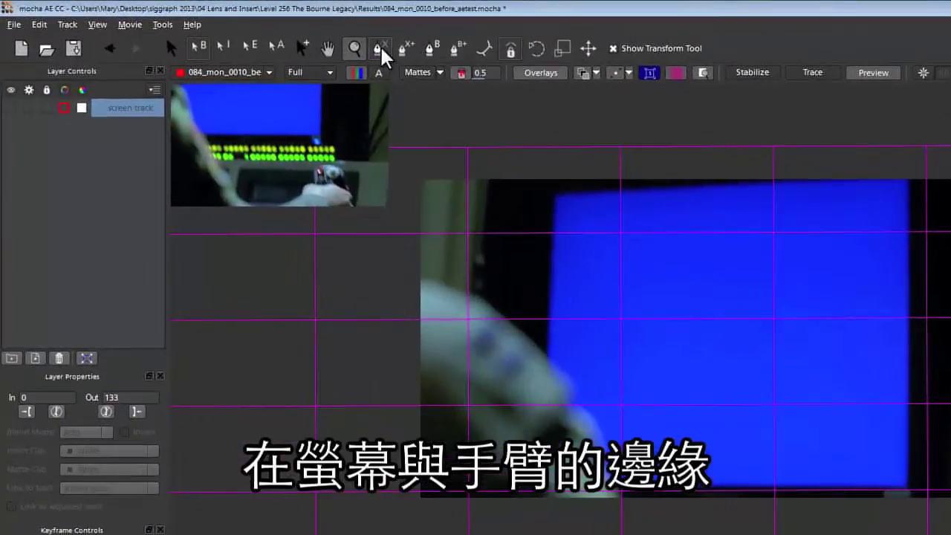
Draw a closed X-spline around the blue monitor screen, following the arm's edge where it overlaps the screen.
left_click(381, 48)
left_click(541, 179)
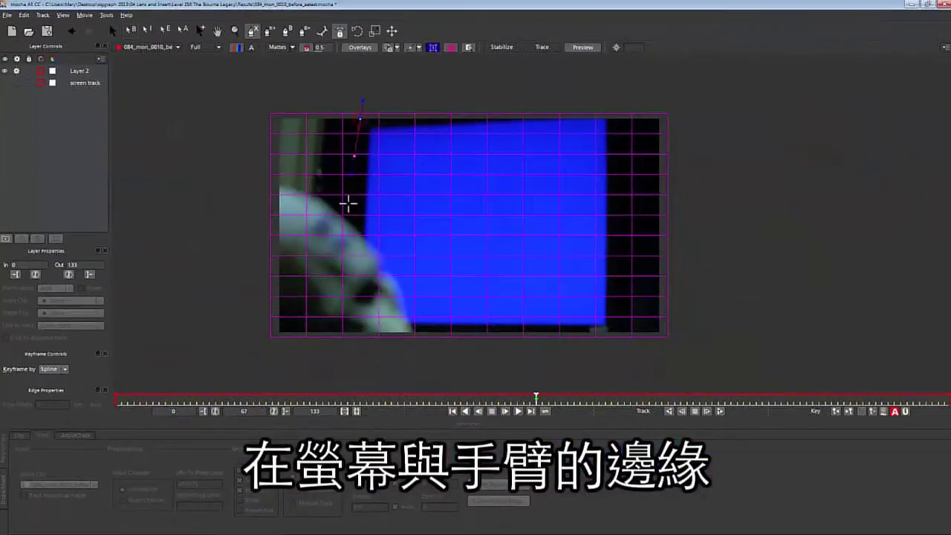
left_click(534, 336)
left_click(359, 247)
left_click(371, 254)
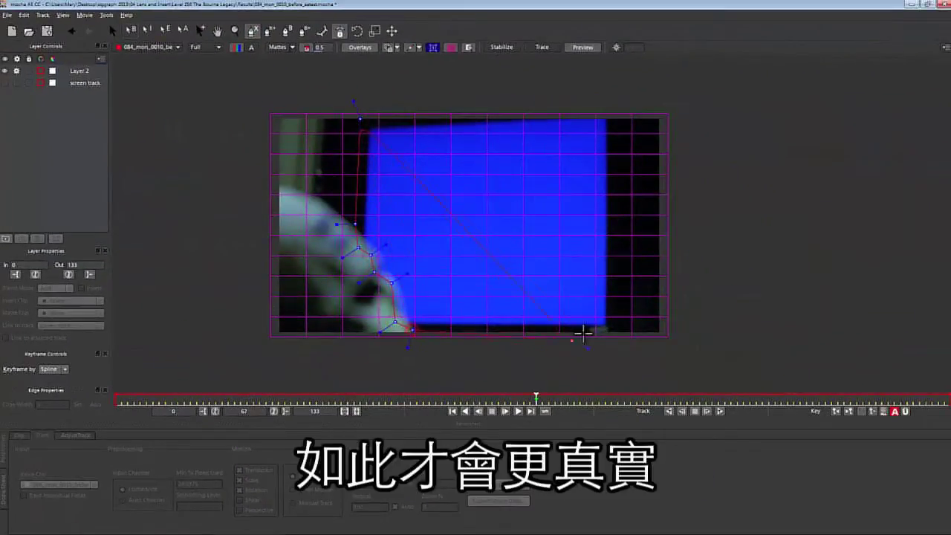
left_click(611, 332)
right_click(362, 120)
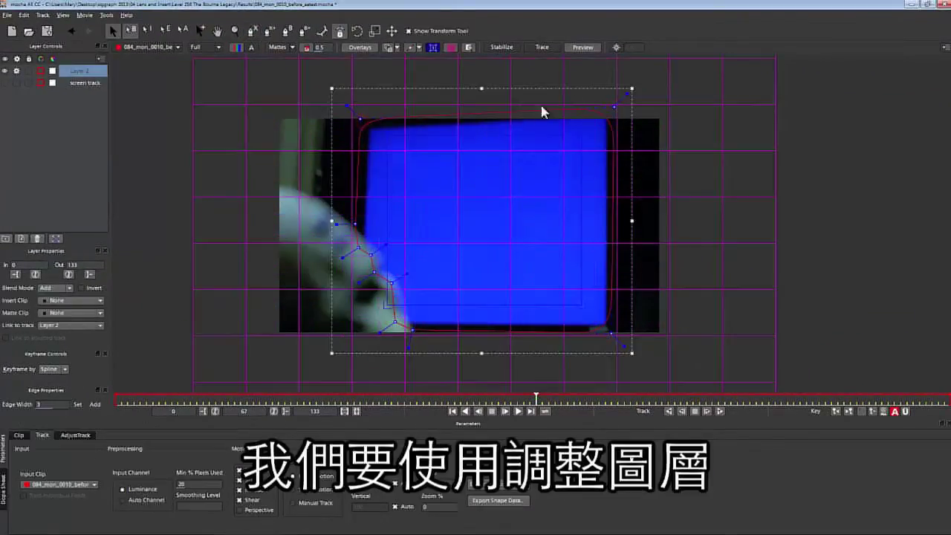
Sharpen the new spline's corners and move its two right-hand corner points slightly outward from the blue screen.
left_click_drag(627, 94, 631, 89)
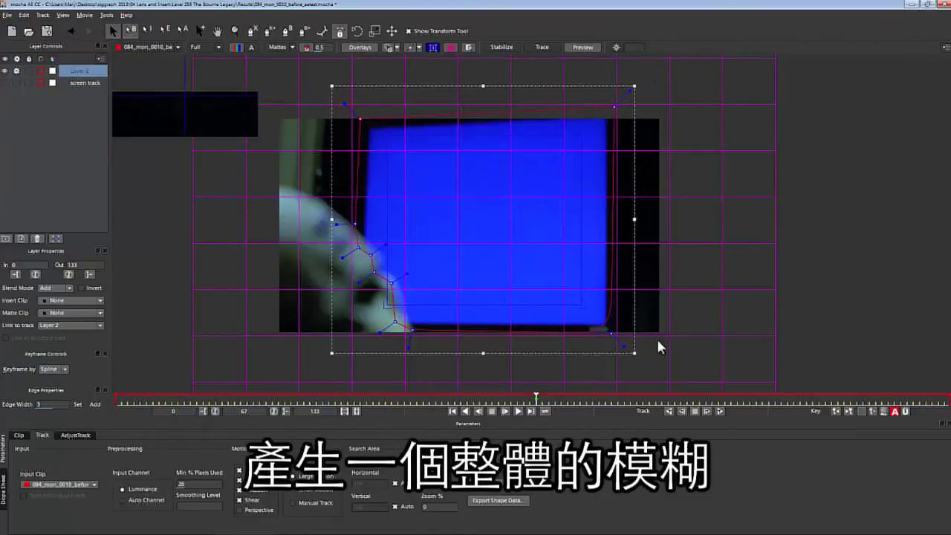
left_click(651, 361)
left_click_drag(611, 332, 613, 335)
left_click_drag(614, 107, 615, 105)
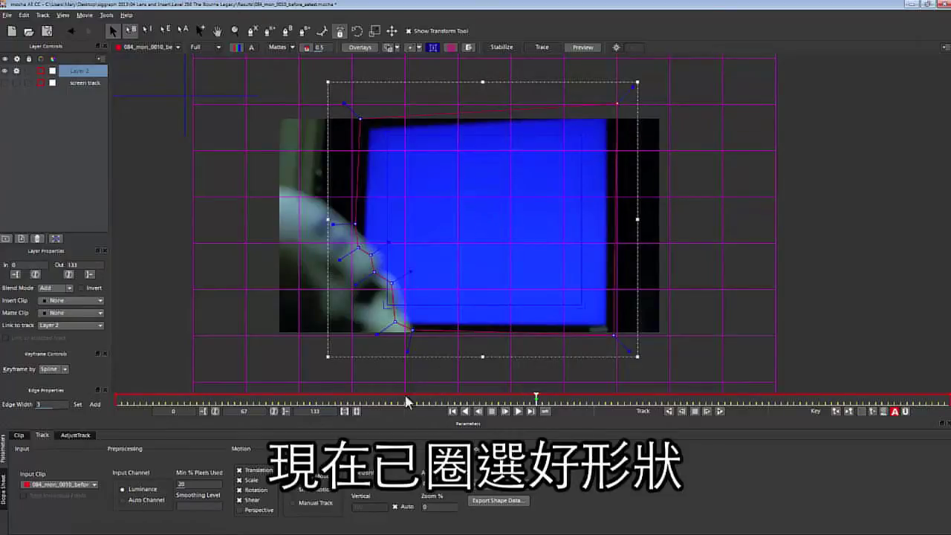
Rename the new spline layer "screen blur" and link it to the screen track layer's motion.
left_click(79, 72)
type("screen")
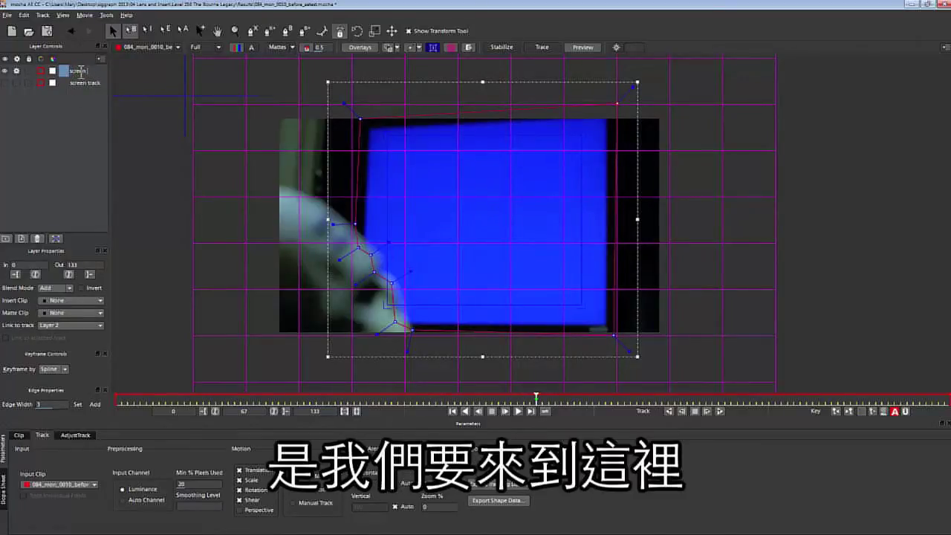
type(" blur")
left_click(63, 326)
left_click(59, 338)
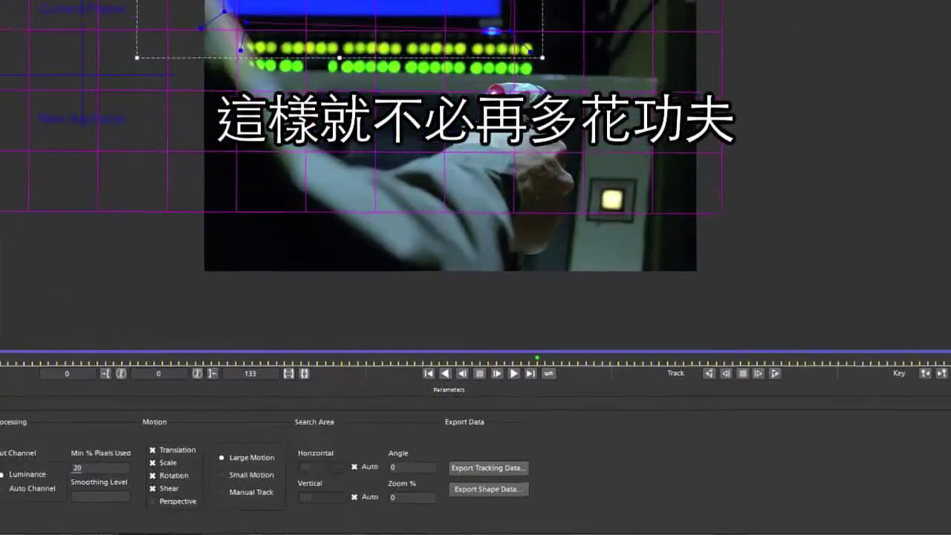
Copy the selected screen blur layer's shape data to the clipboard as mocha shape data for AE, and switch back to After Effects.
left_click(497, 499)
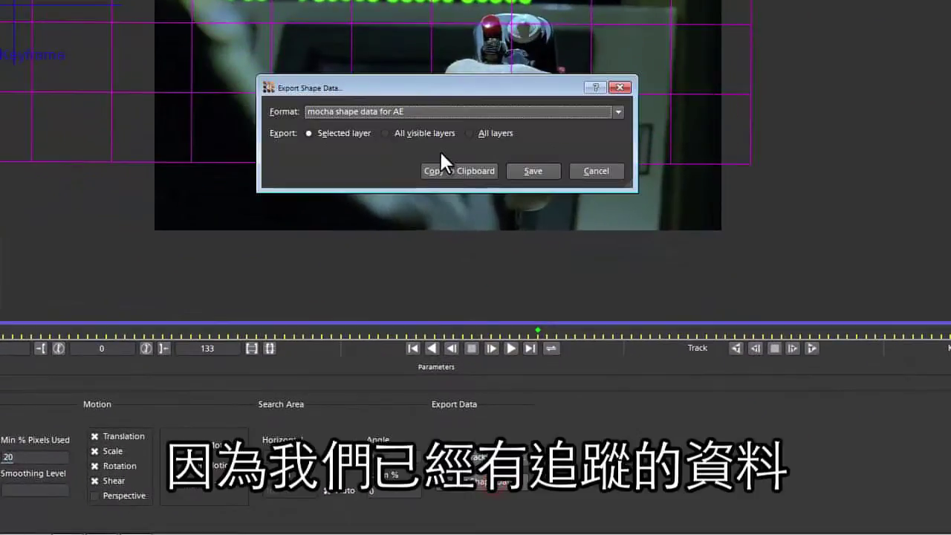
left_click(447, 174)
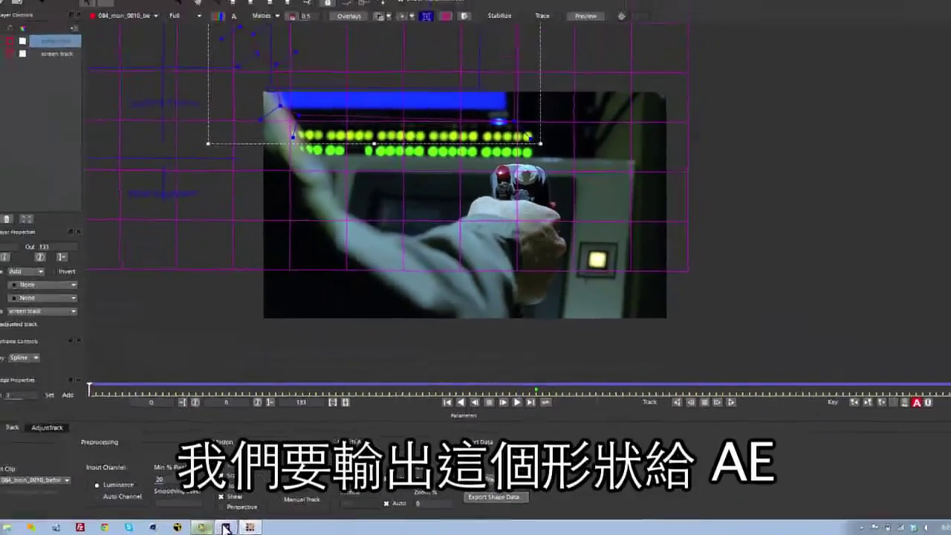
left_click(154, 524)
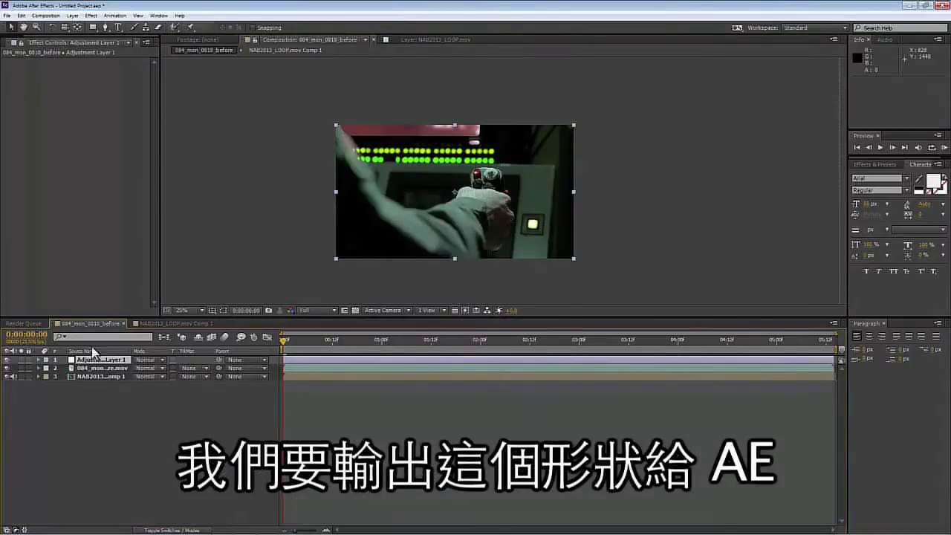
Create a white (FFFFFF) 1920 x 1080 solid above the adjustment layer in the 084_mon_0010_before composition.
left_click(72, 15)
left_click(75, 28)
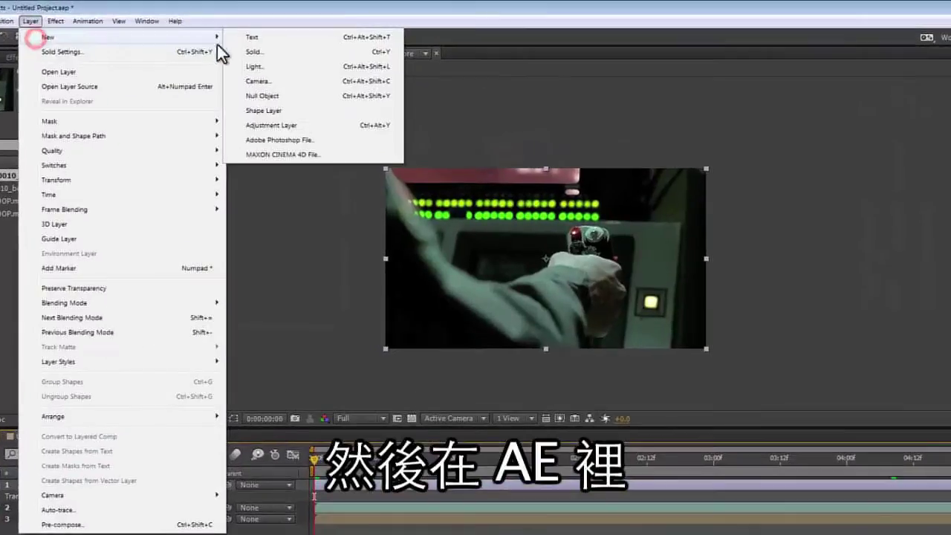
left_click(243, 52)
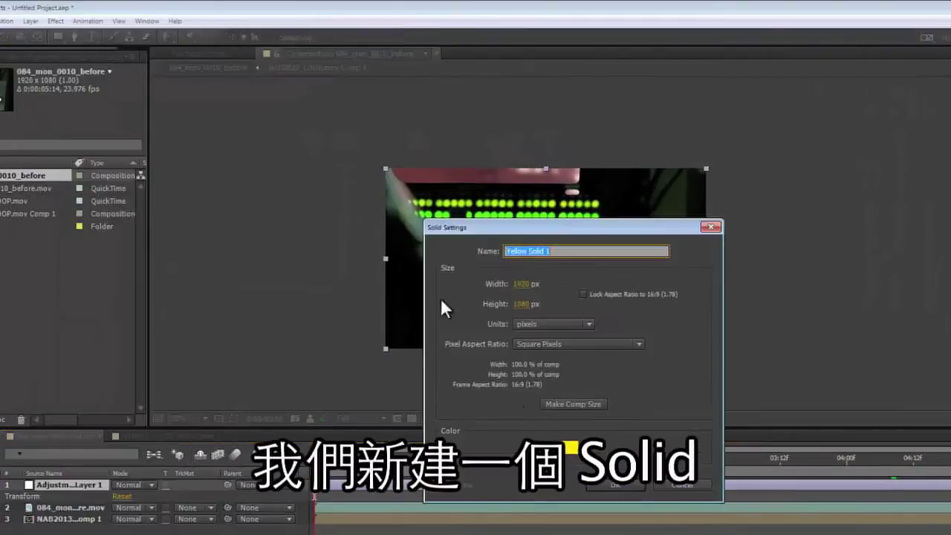
left_click(569, 436)
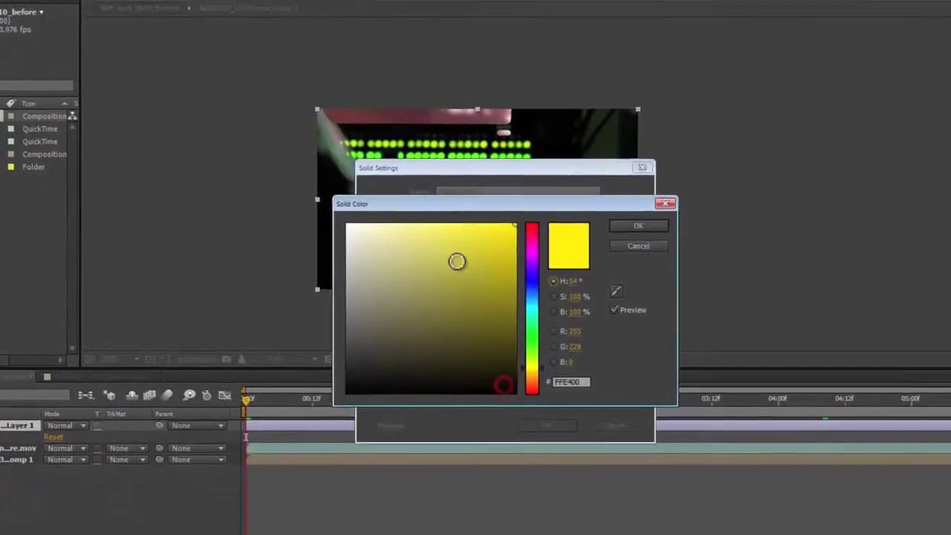
left_click_drag(434, 256, 322, 206)
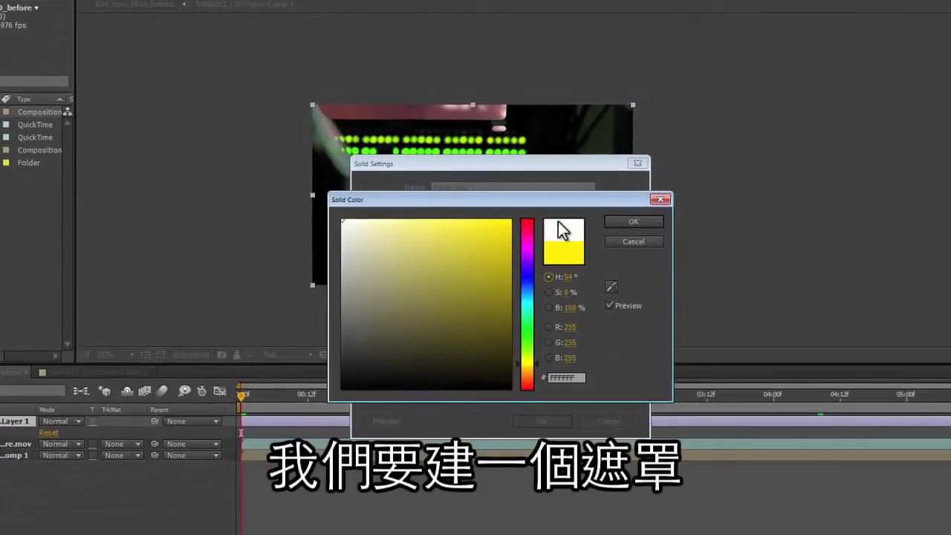
left_click(643, 219)
left_click(542, 421)
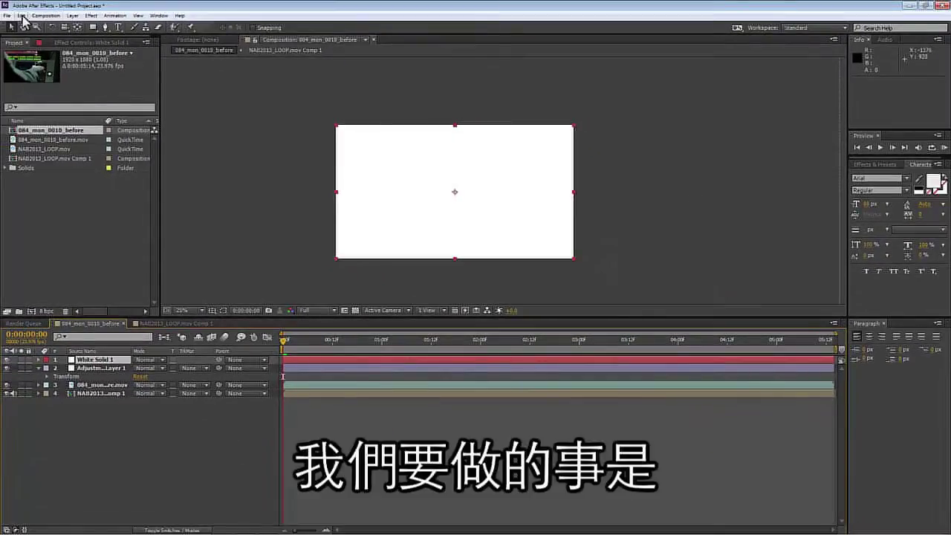
Paste the mocha mask onto White Solid 1 and set the screen blur mask's Mask Feather to 25 pixels.
left_click(23, 16)
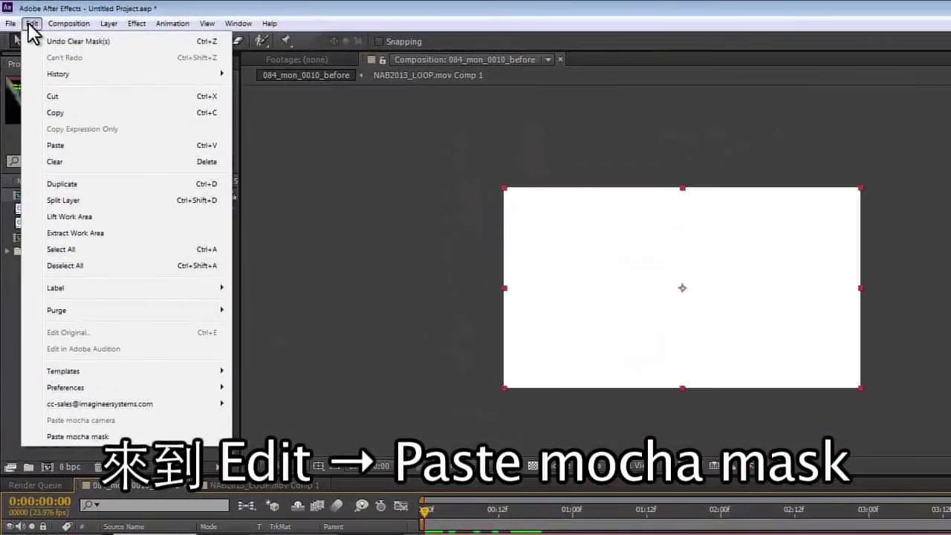
left_click(78, 436)
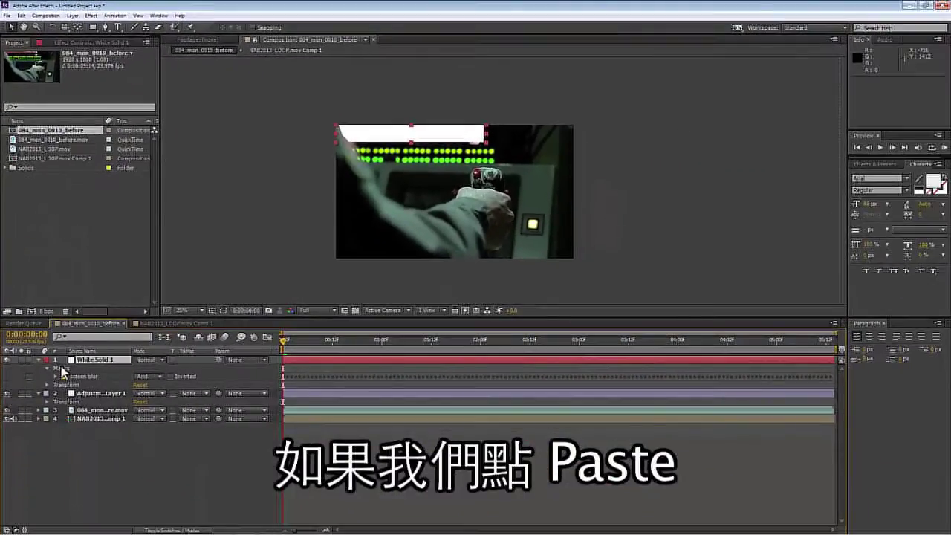
left_click(57, 382)
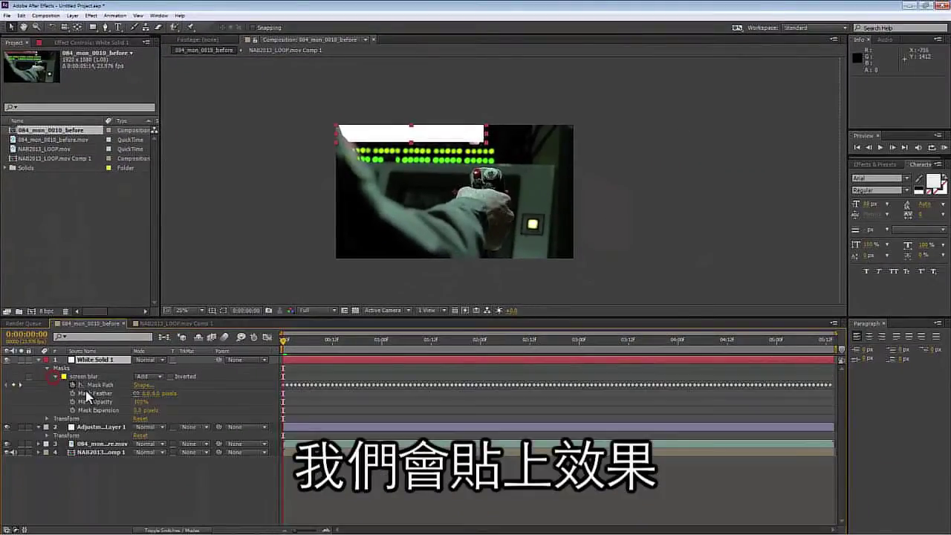
left_click(145, 393)
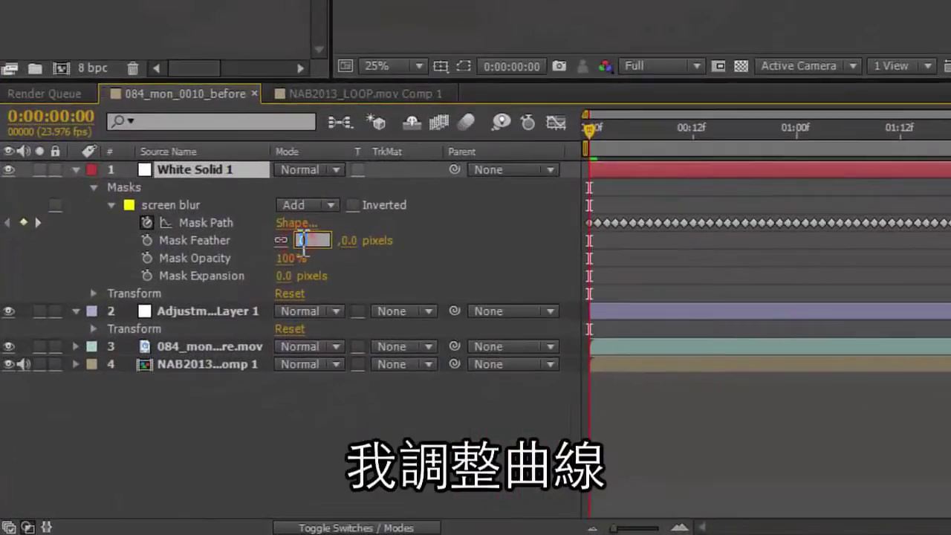
type("25")
left_click(330, 273)
left_click(283, 276)
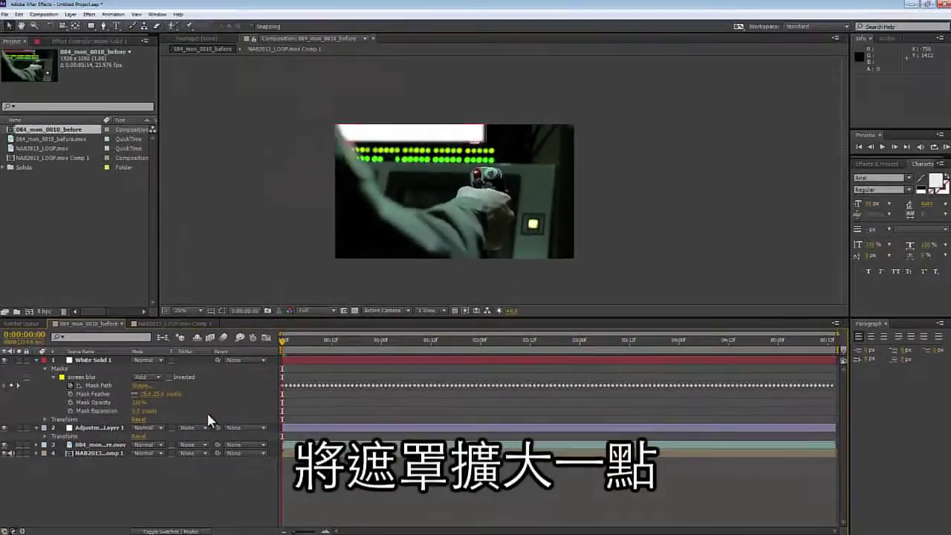
Check the mask at 0:00:02:16 and set the screen blur mask's Mask Feather to 30 pixels.
left_click_drag(284, 340, 558, 339)
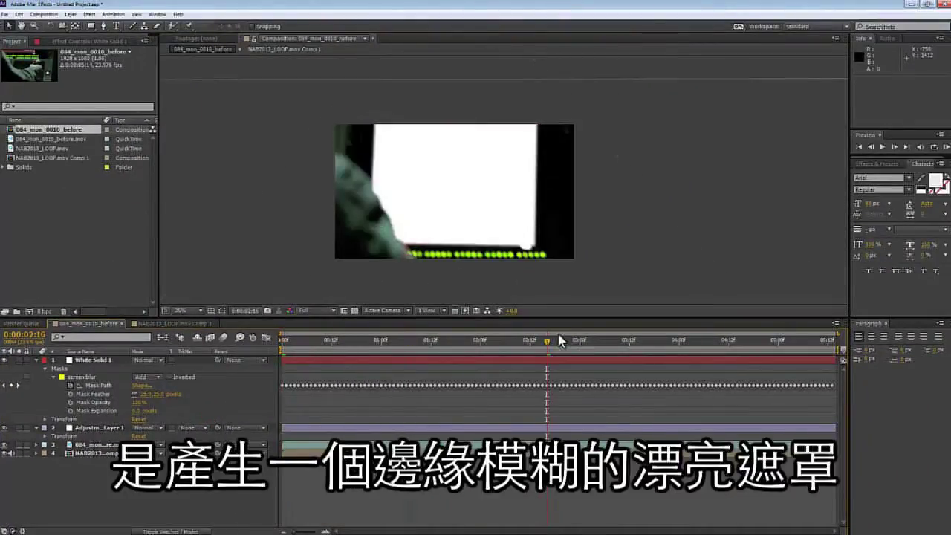
left_click(145, 394)
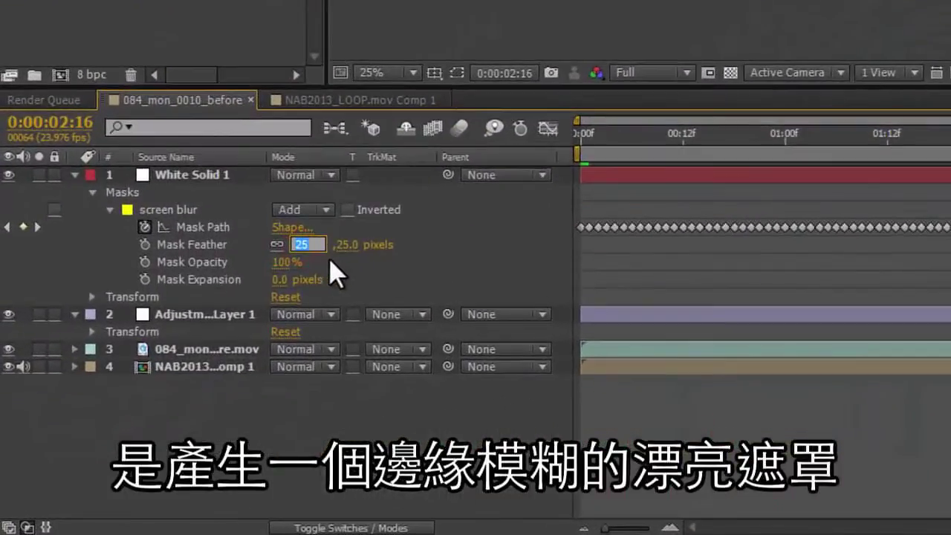
type("30")
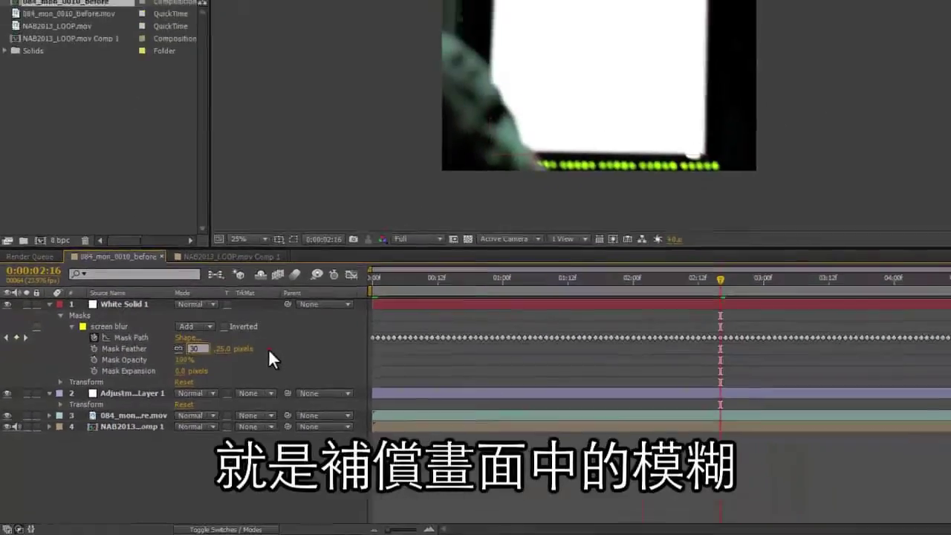
Set the adjustment layer's track matte to the alpha matte of White Solid 1.
key("Return")
left_click(37, 359)
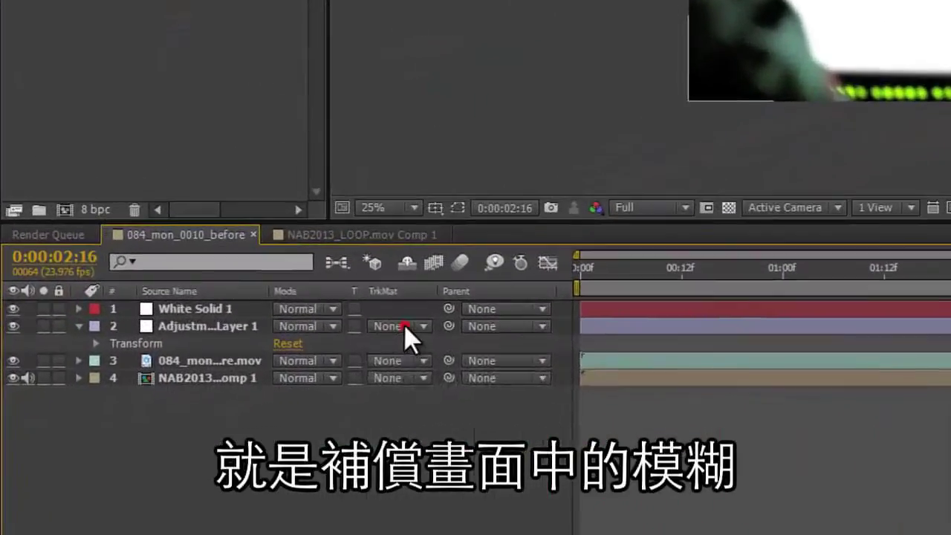
left_click(196, 368)
left_click(411, 379)
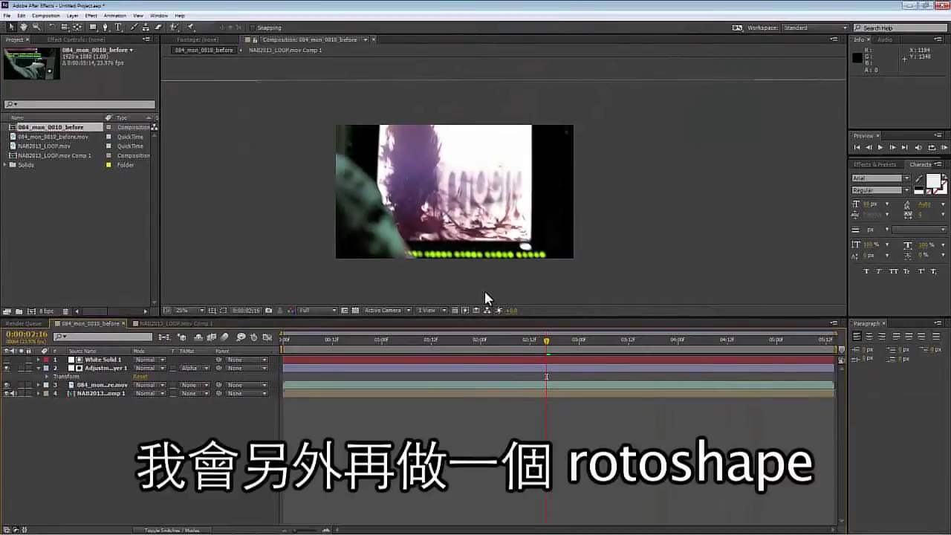
Return to 0:00:00:00 and apply a Box Blur effect to the adjustment layer.
left_click(497, 349)
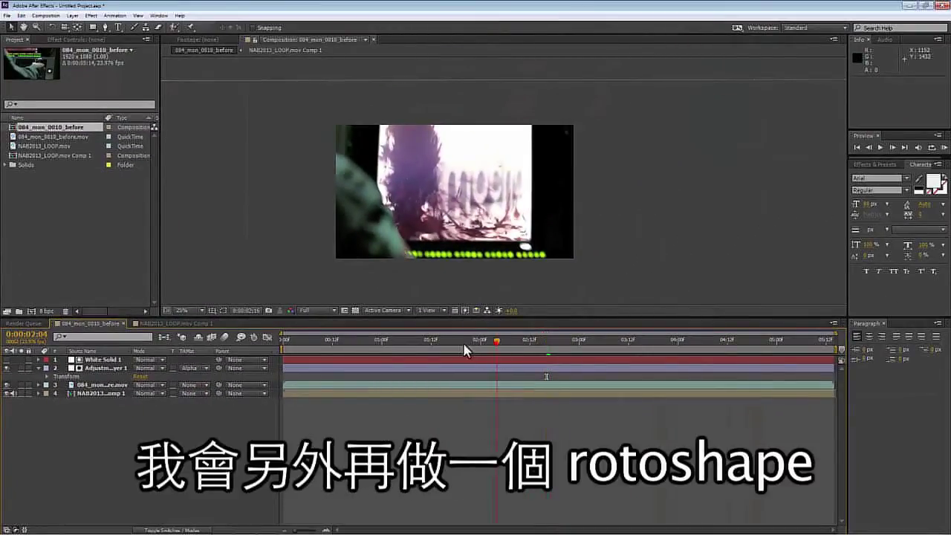
left_click(282, 344)
left_click(101, 367)
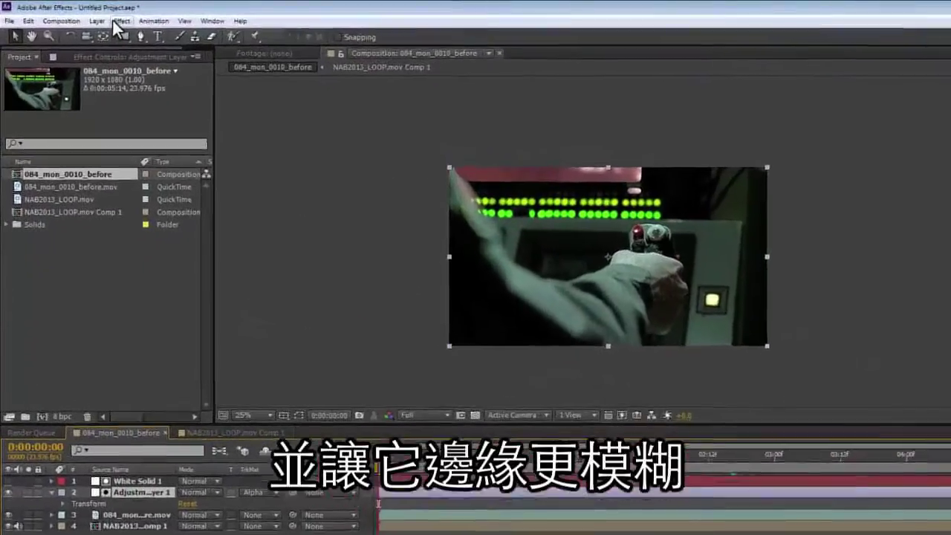
left_click(86, 15)
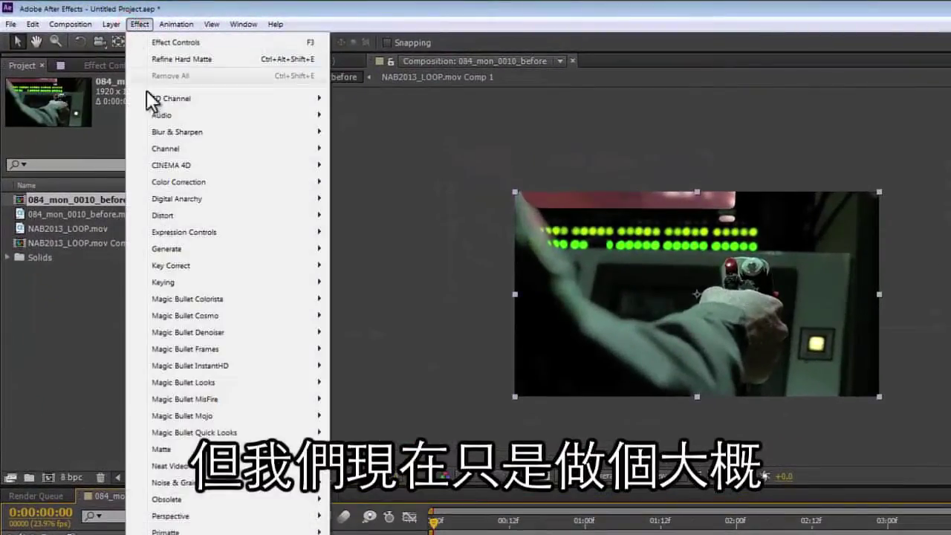
left_click(162, 131)
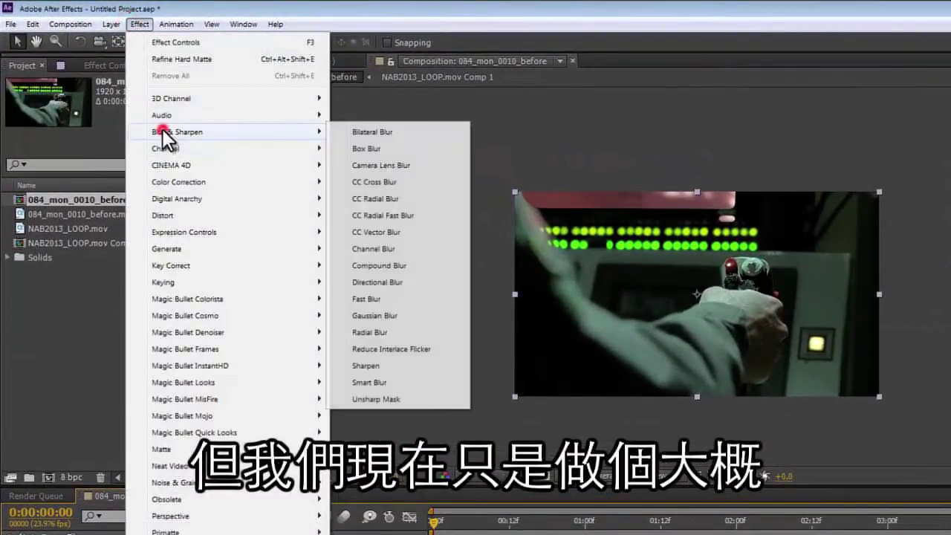
left_click(407, 145)
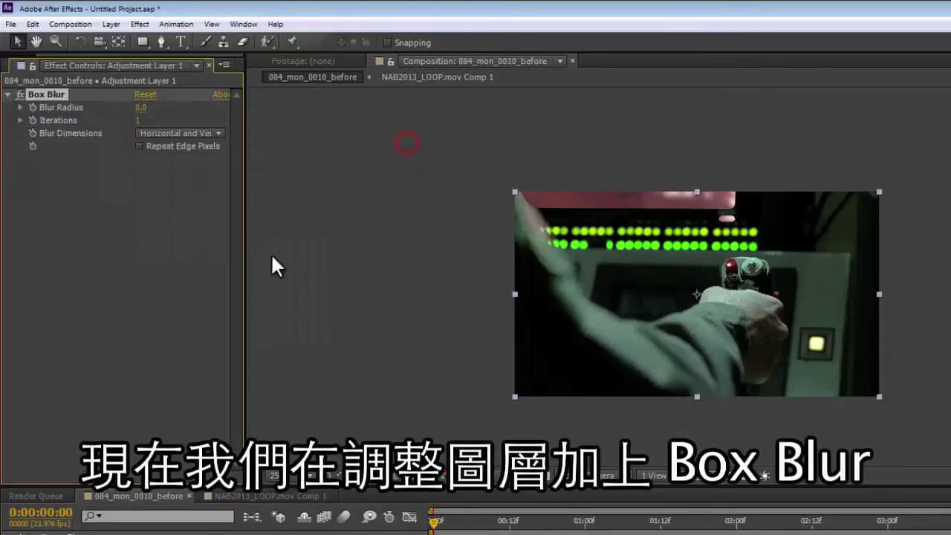
Try a Box Blur radius of 10 on the adjustment layer and settle on a Blur Radius of 15.
left_click(141, 107)
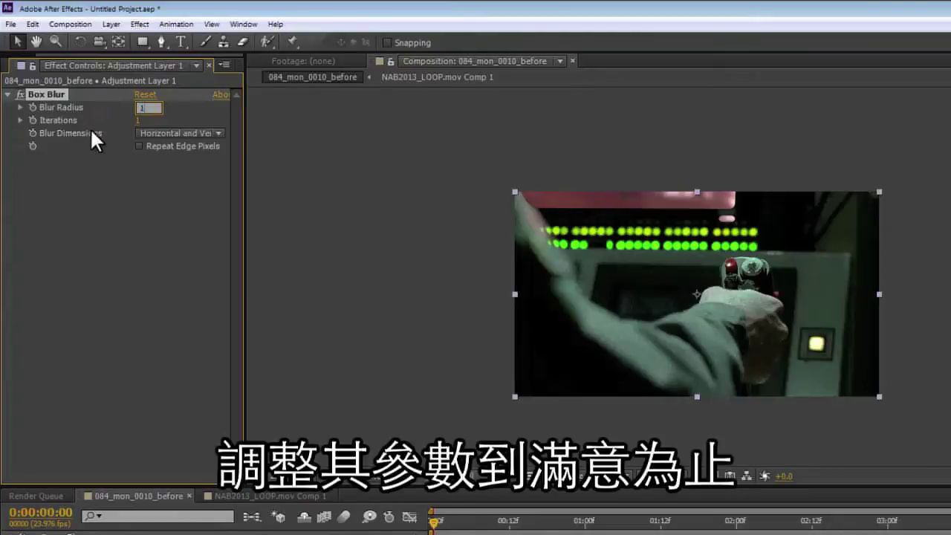
left_click(109, 217)
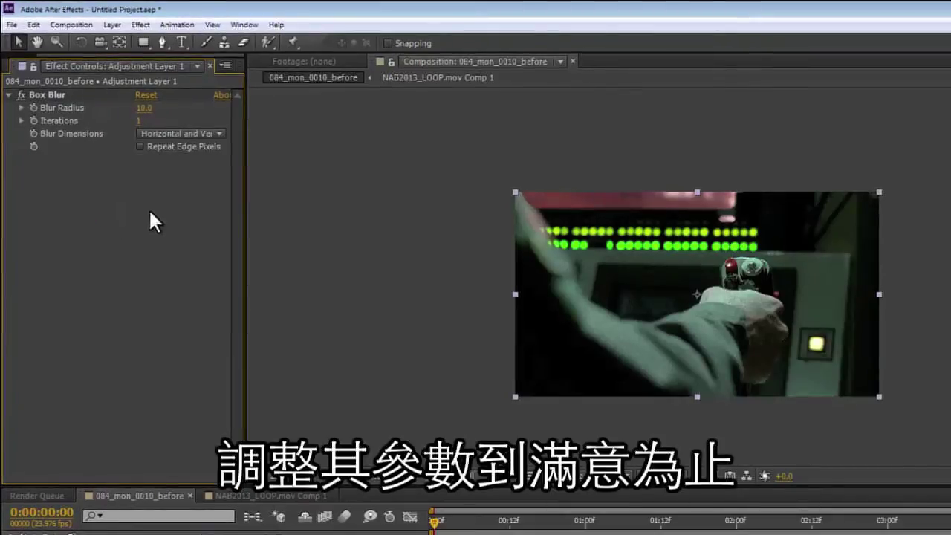
left_click(144, 108)
type("15")
left_click(171, 198)
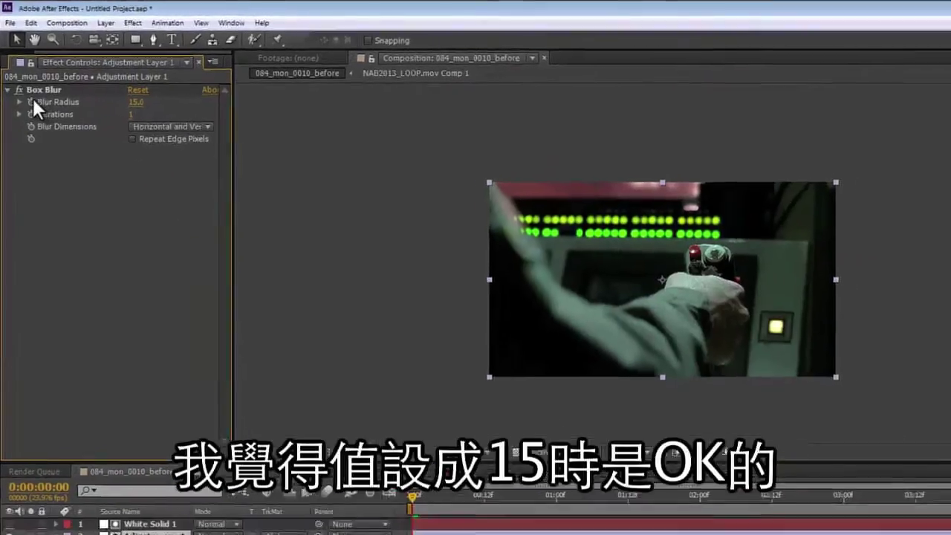
Animate the Box Blur's Blur Radius with keyframes starting at 0:00:00:00, using 15 at 0:00:02:13 and adding another keyframe shortly after it.
left_click(33, 108)
left_click(628, 522)
left_click_drag(411, 341, 568, 344)
left_click(532, 343)
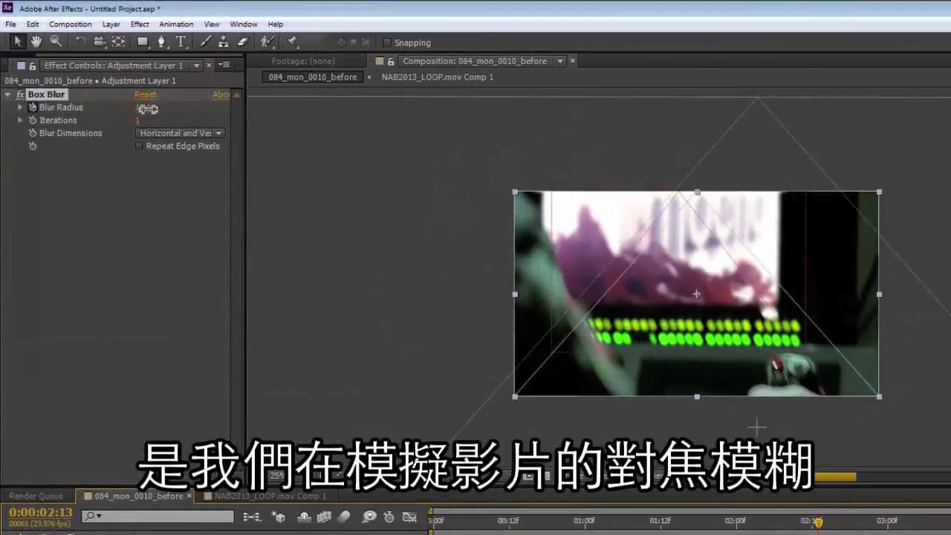
left_click_drag(147, 108, 148, 116)
type("15")
key("Return")
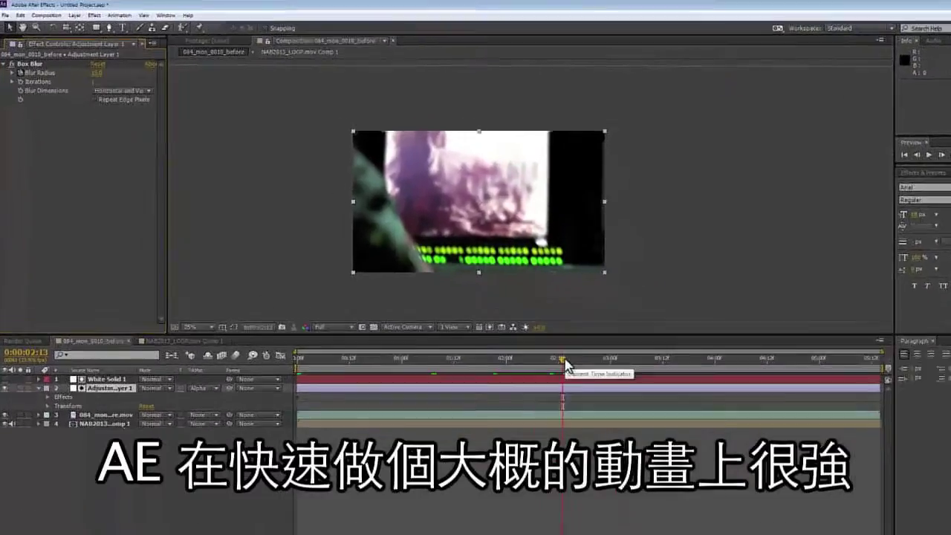
left_click_drag(685, 439, 733, 438)
left_click(142, 206)
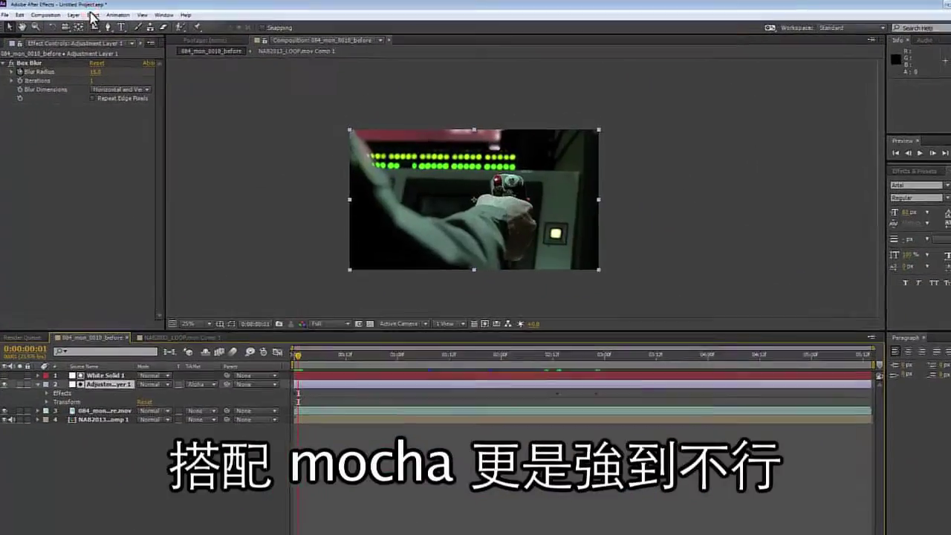
Add Match Grain to the adjustment layer with Viewing Mode Final Output and 084_mon_0010_before.mov as the Noise Source Layer.
left_click(90, 14)
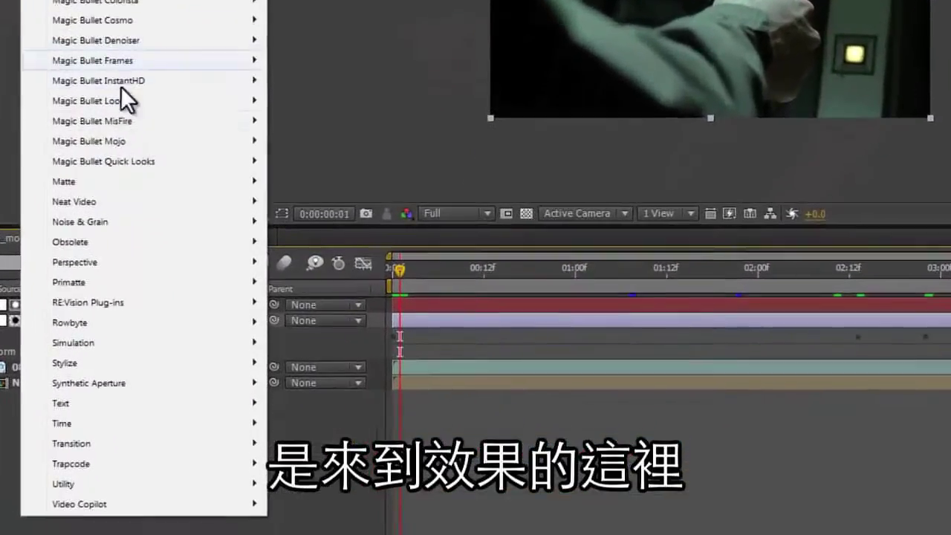
left_click(186, 398)
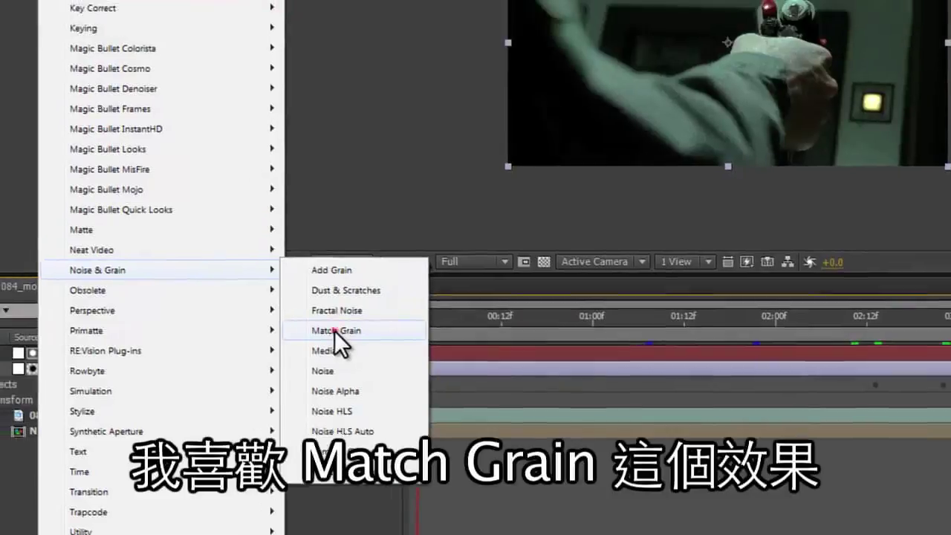
left_click(315, 286)
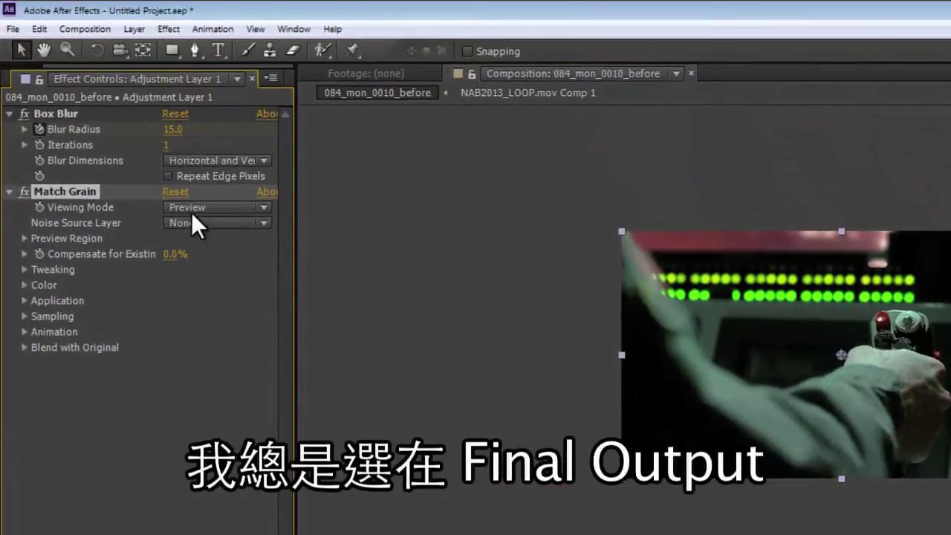
left_click(191, 211)
left_click(193, 308)
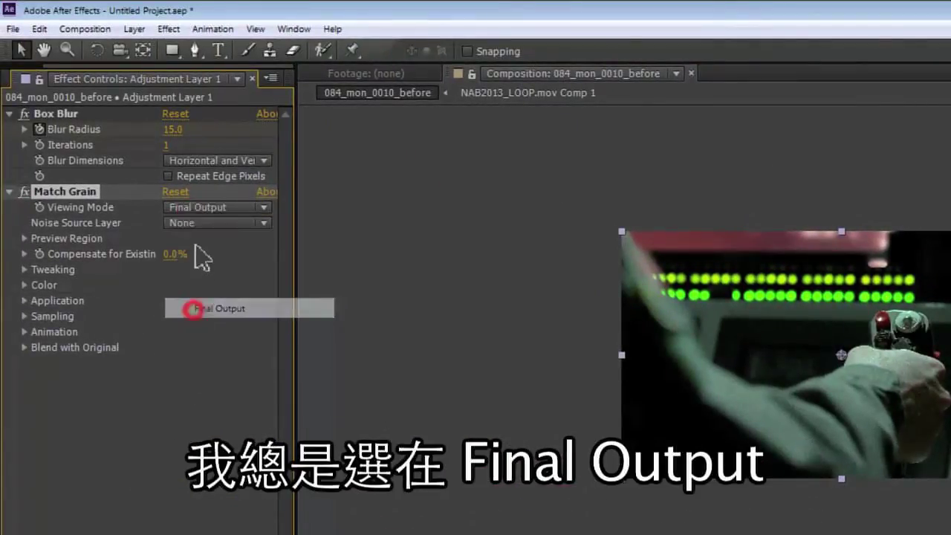
left_click(199, 222)
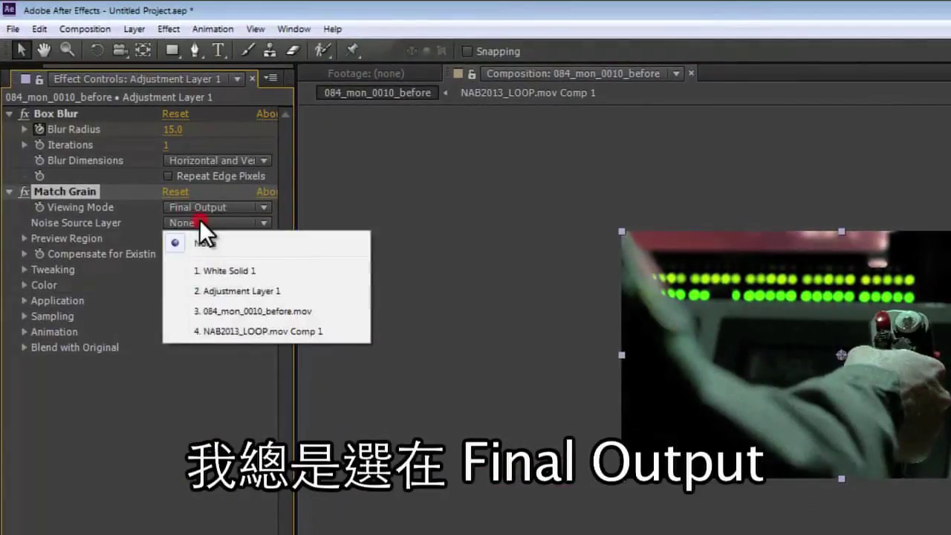
left_click(220, 309)
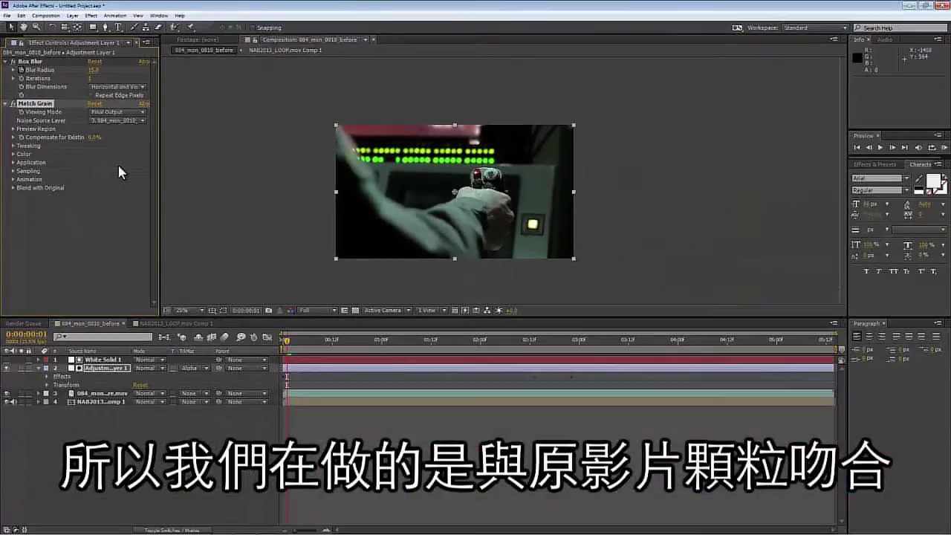
Preview the composite from the first frame with the view fitted, and return to 0:00:00:00.
left_click_drag(287, 340, 272, 343)
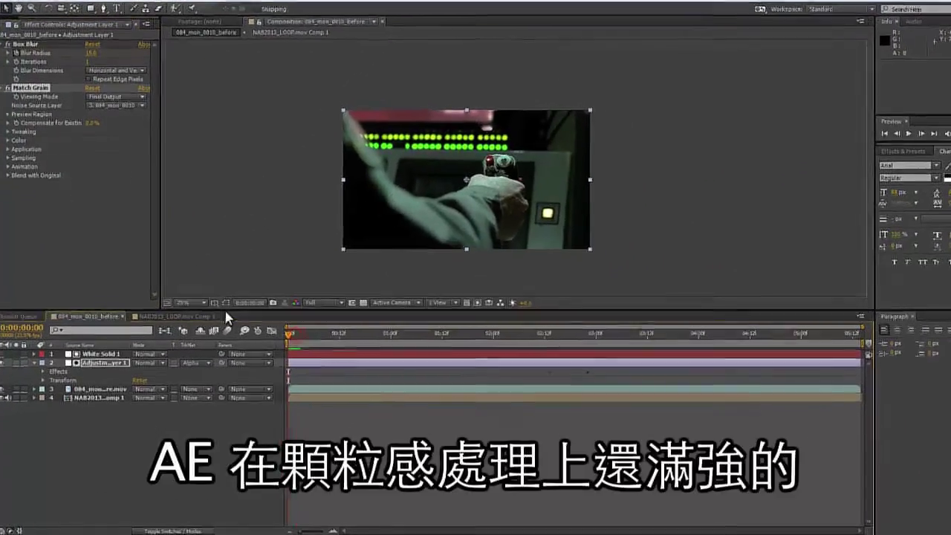
left_click(182, 310)
left_click(186, 319)
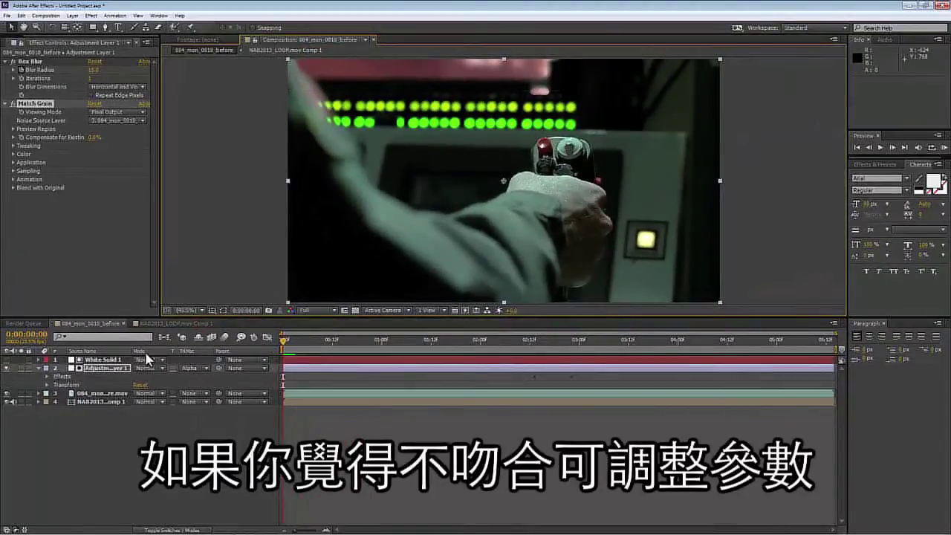
key("space")
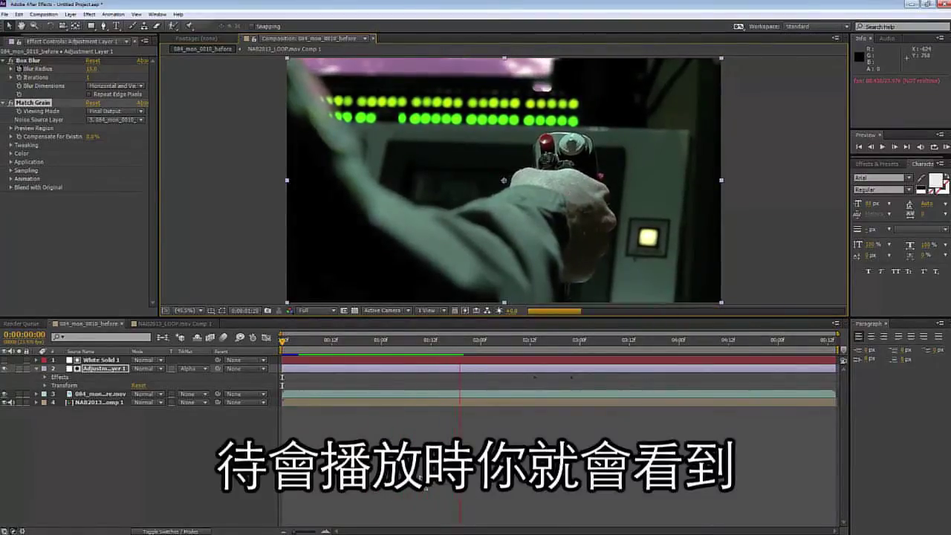
left_click_drag(554, 342, 288, 332)
left_click(283, 339)
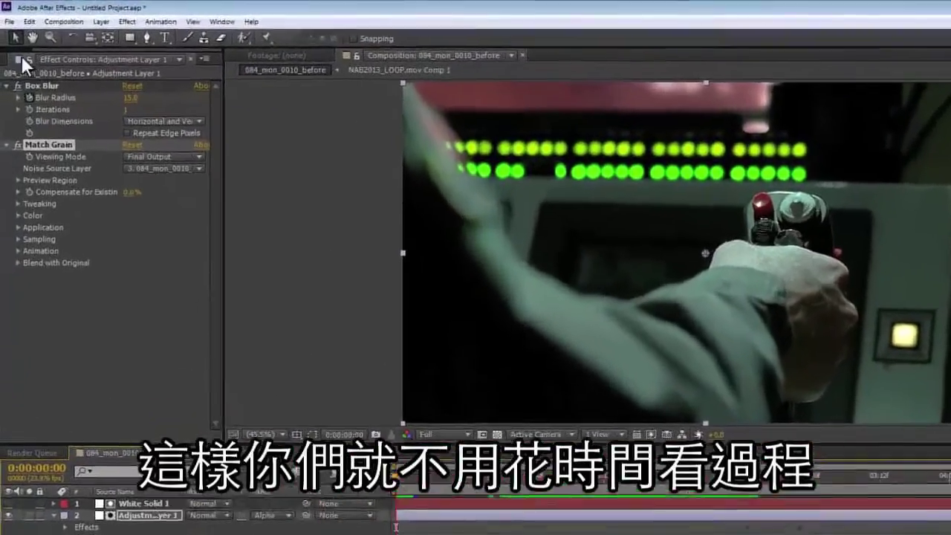
Place another copy of 084_mon_0010_before.mov from the project at the top of the composition's layer stack.
left_click(12, 42)
left_click(40, 158)
left_click(67, 221)
left_click(79, 210)
left_click_drag(88, 211, 147, 528)
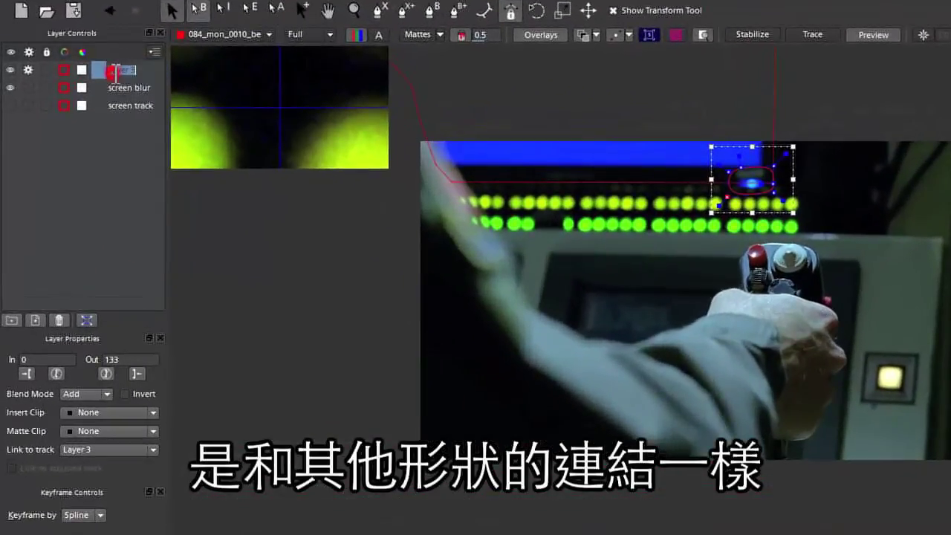
In mocha, rename the new shape layer around the small light as blue light and link it to the screen track.
double_click(77, 74)
type("blue light")
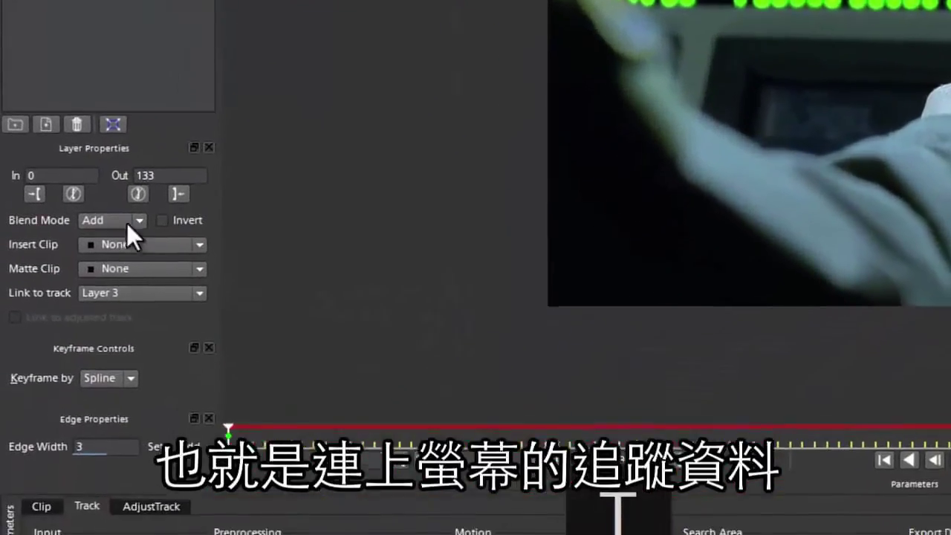
left_click(96, 449)
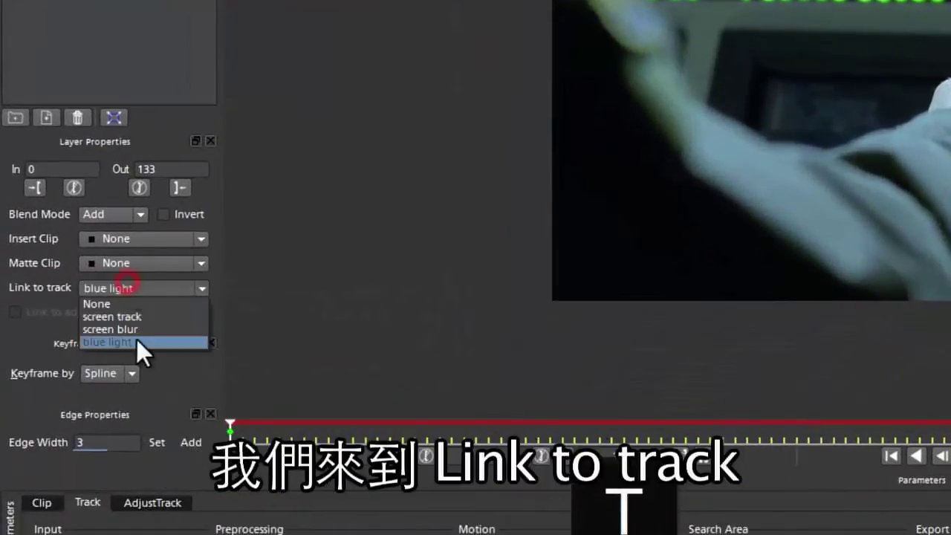
left_click(141, 319)
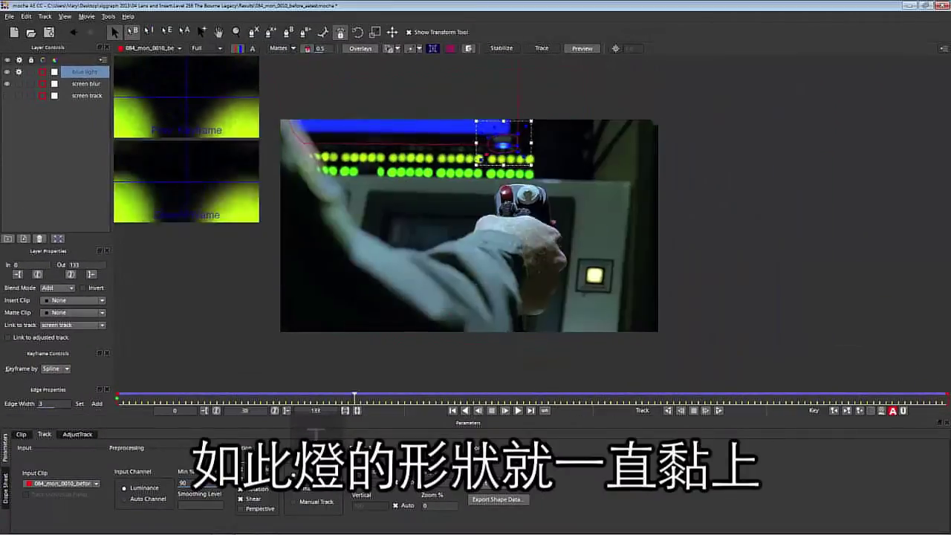
Copy the blue light shape data to the clipboard and paste it in After Effects as a mocha mask on the top 084_mon_0010_before.mov layer.
key("Home")
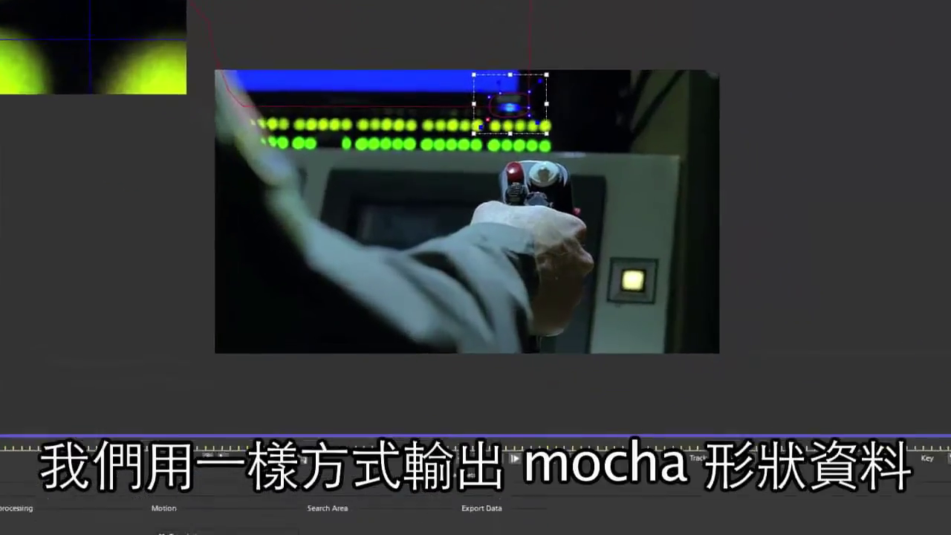
left_click(496, 499)
left_click(489, 305)
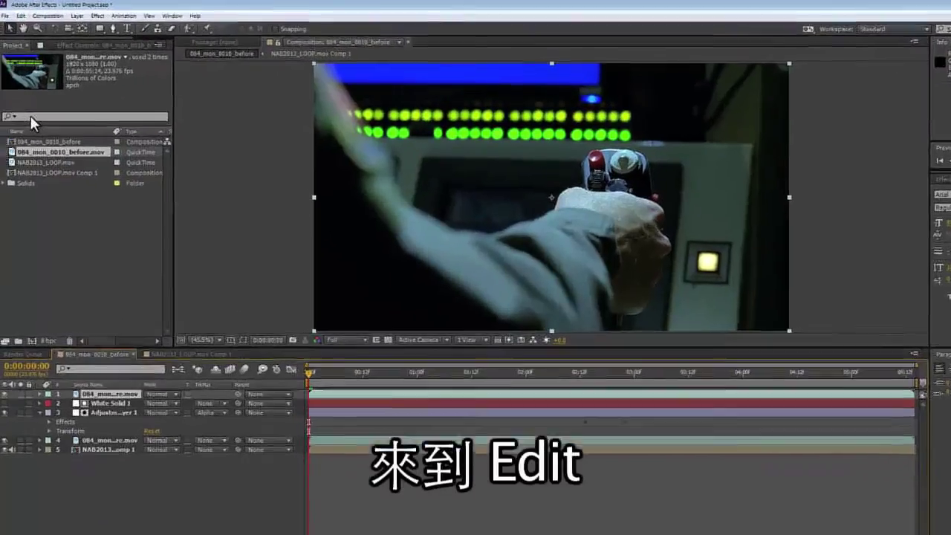
left_click(19, 14)
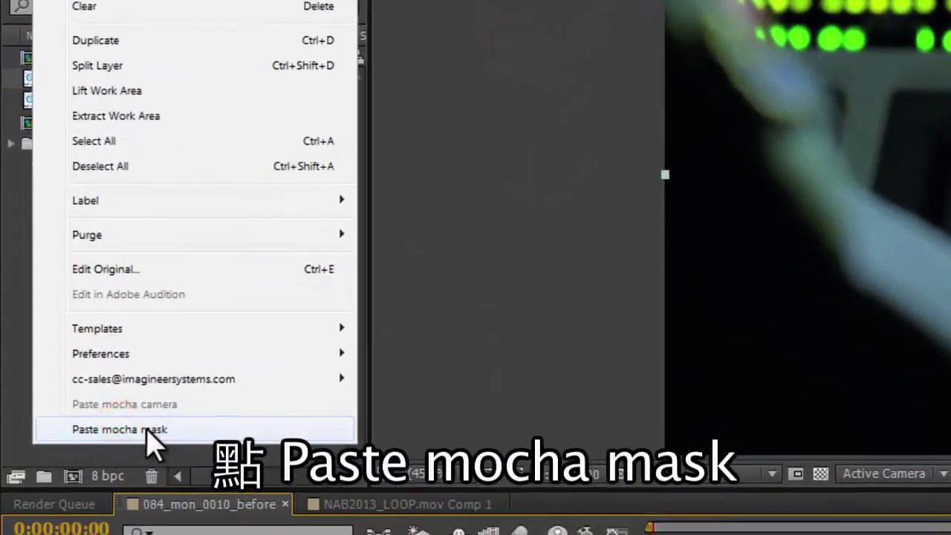
left_click(95, 476)
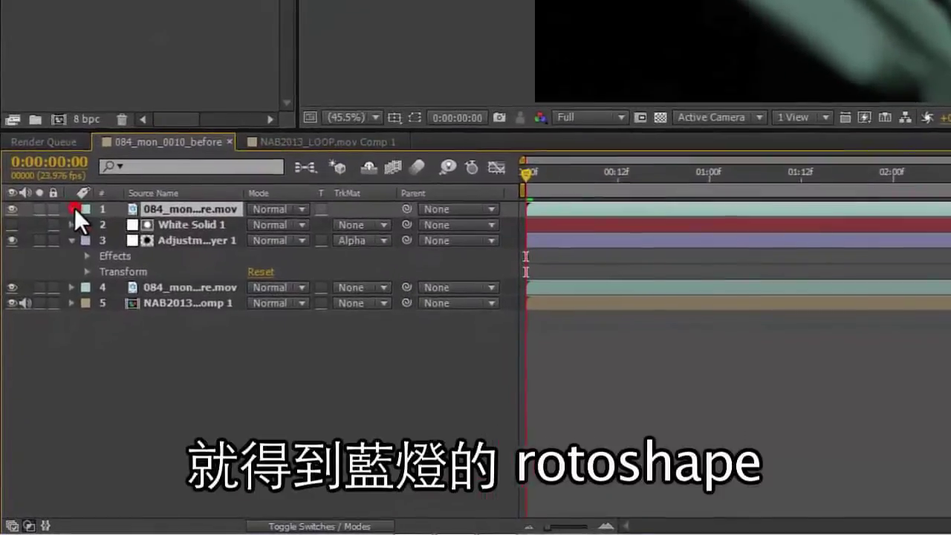
Set the top layer's blue light mask feather to 25 pixels and its mask expansion to -10 pixels.
left_click(56, 280)
left_click(97, 194)
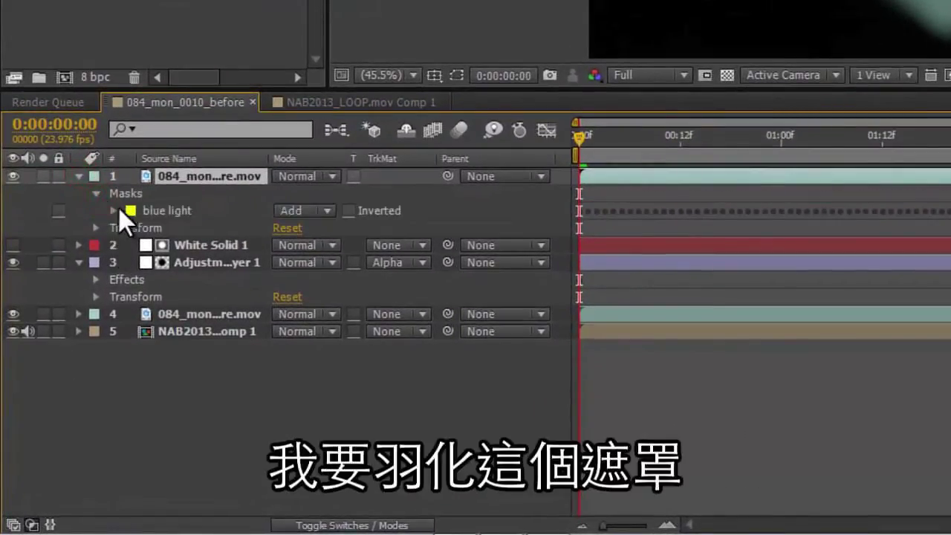
left_click(114, 210)
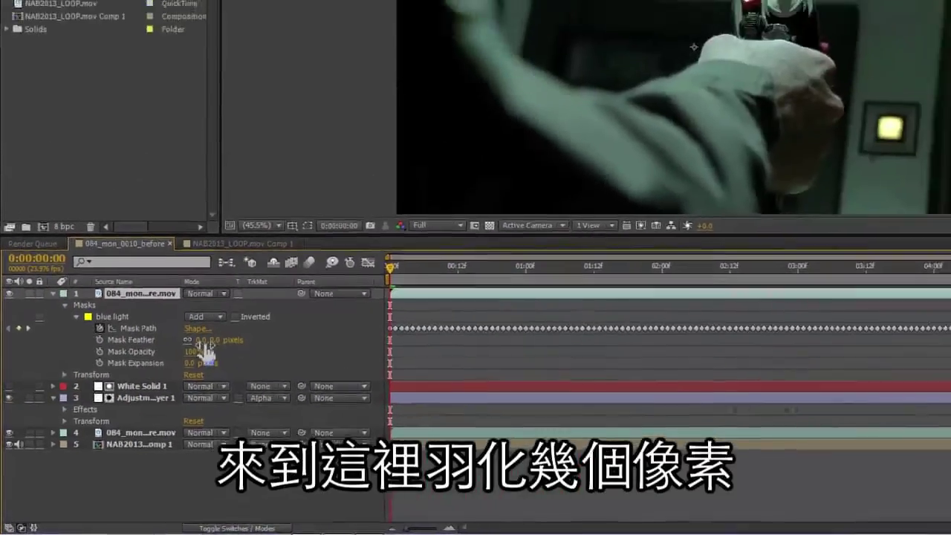
left_click(299, 245)
type("75")
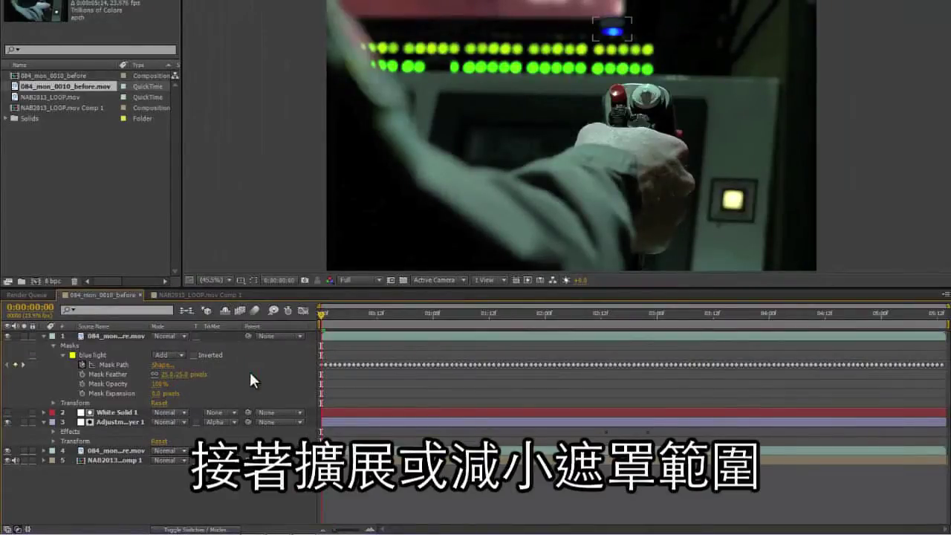
type("-10")
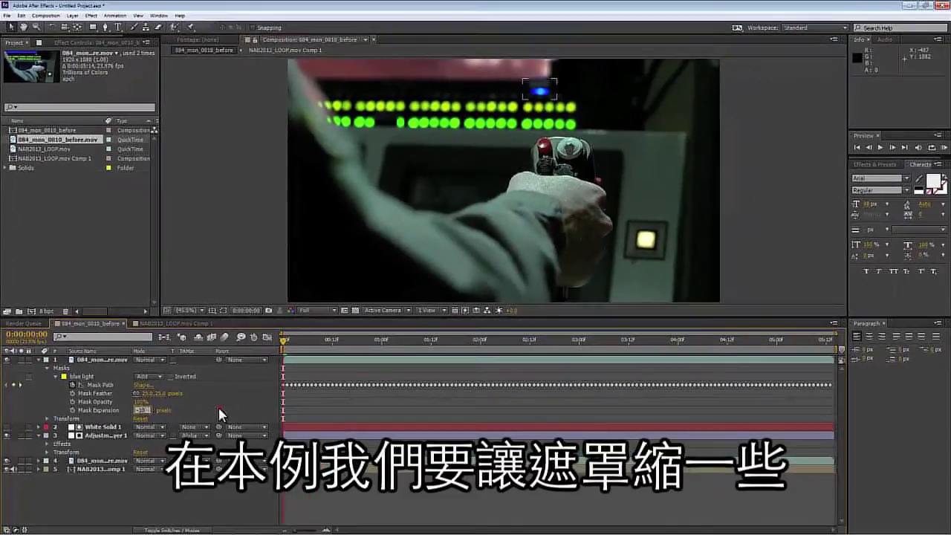
left_click(242, 392)
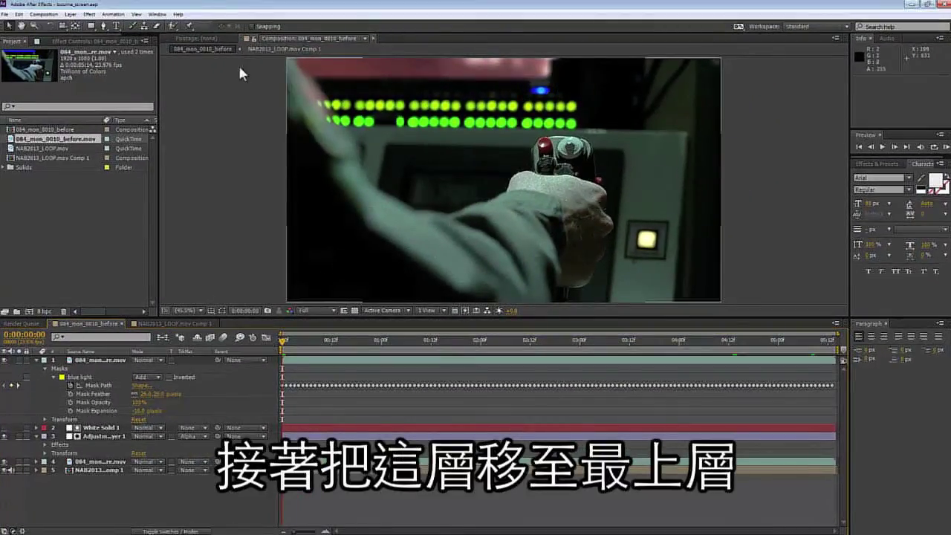
Add the 084_mon_0010_before composition to the render queue and set its output module format to QuickTime.
left_click(43, 15)
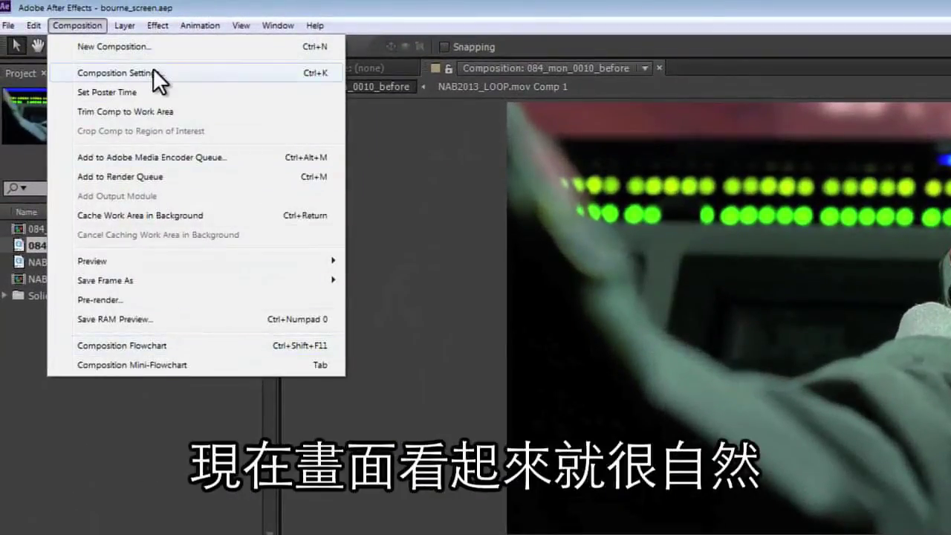
left_click(138, 174)
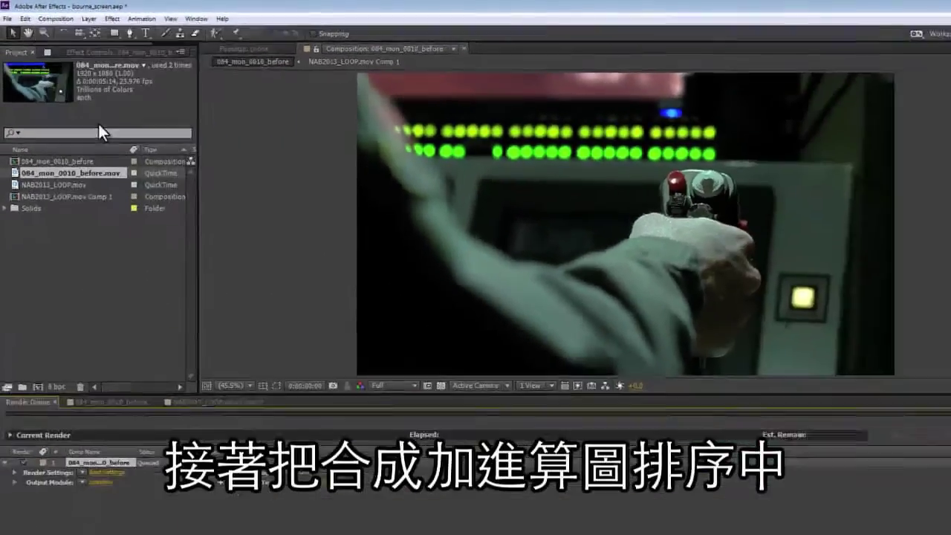
left_click(23, 404)
left_click(460, 97)
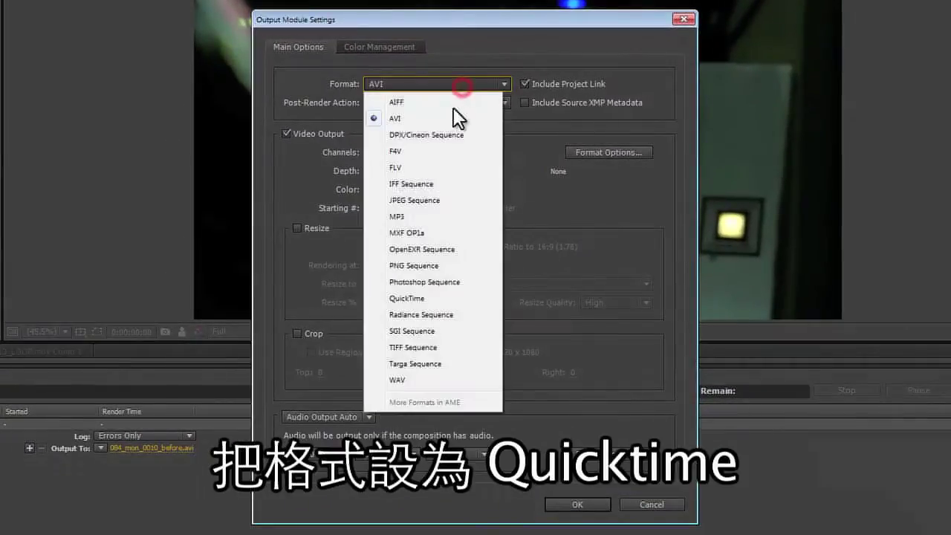
left_click(427, 299)
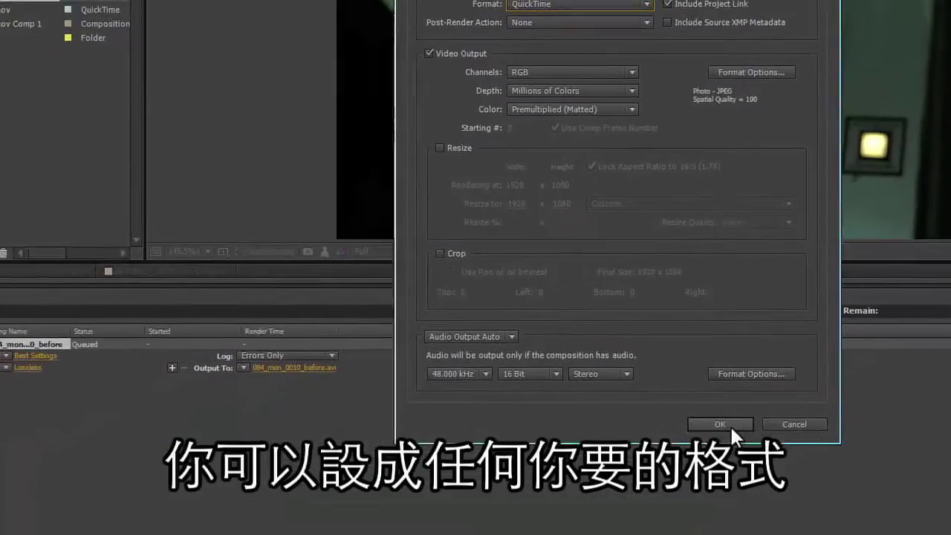
left_click(577, 504)
Name the output movie 084_mon_0010_screenINSERTED.mov in the Level 256 The Bourne Legacy folder and start the render.
left_click(408, 316)
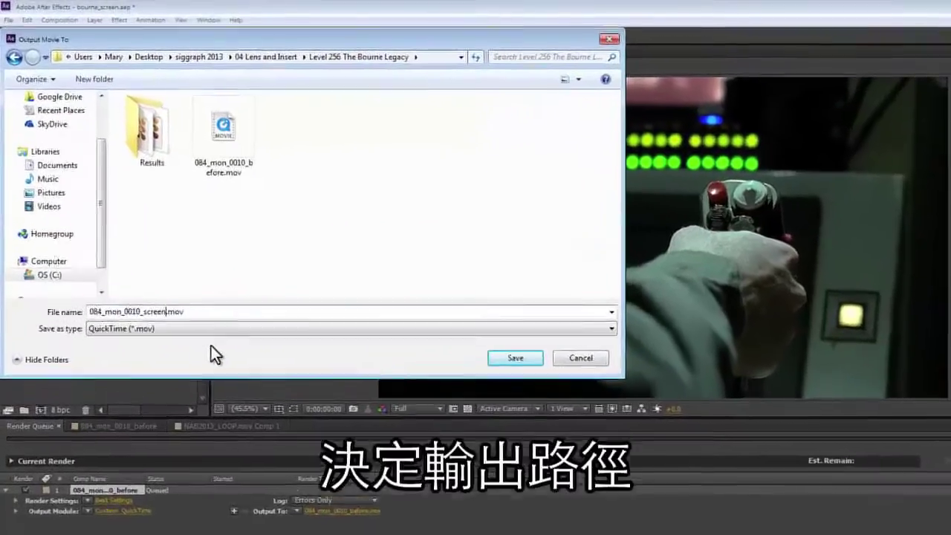
type("INSEERTED")
key("Left")
key("BackSpace")
key("Return")
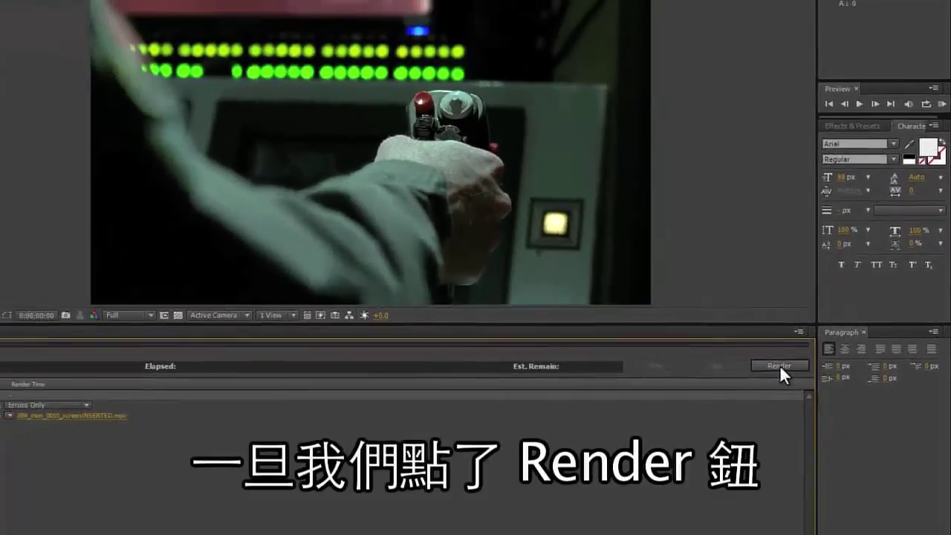
left_click(744, 378)
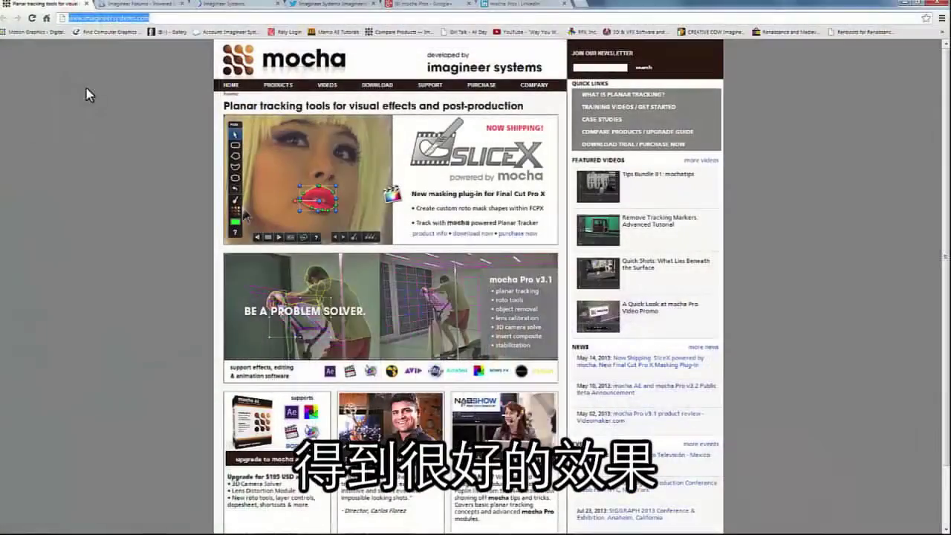
In the browser, look through the mocha website, the Imagineer forums, and the Facebook, Twitter, Google+ and LinkedIn community pages.
left_click(86, 89)
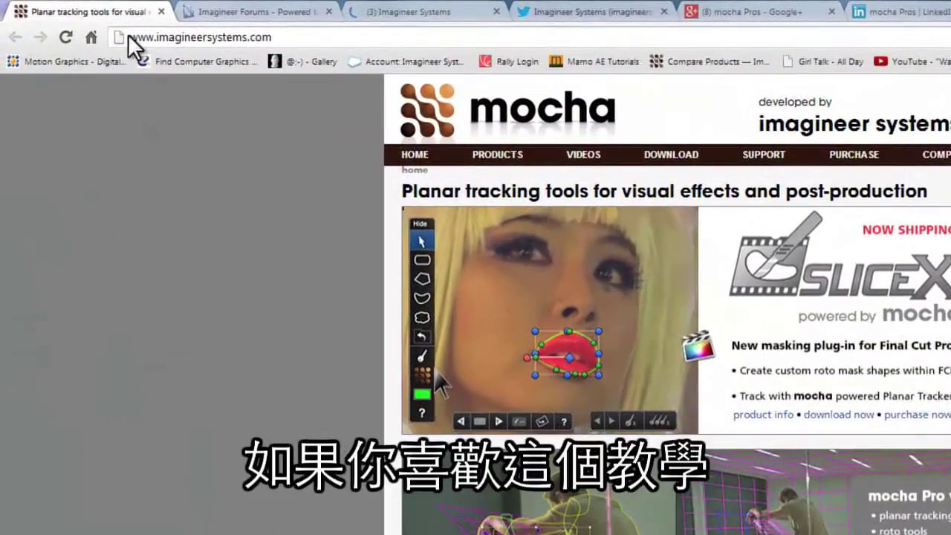
left_click(155, 36)
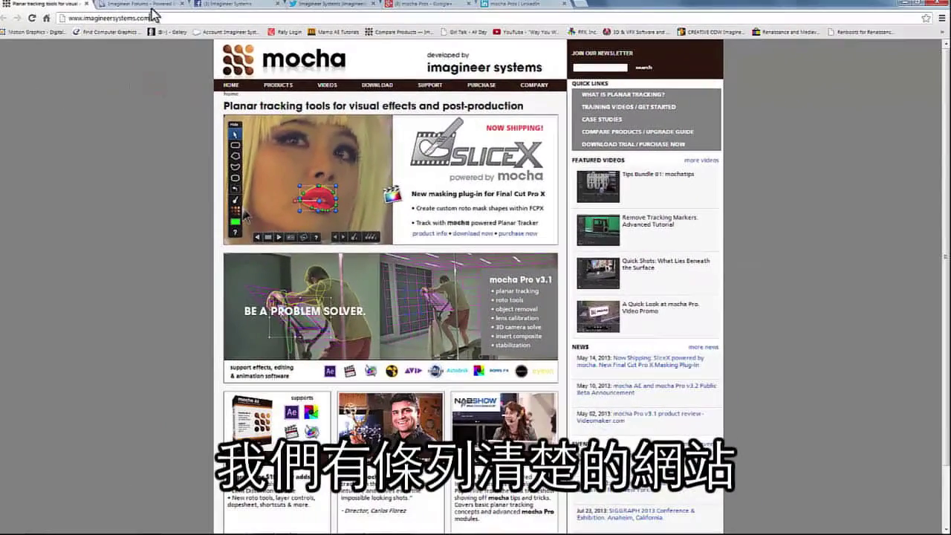
left_click(151, 6)
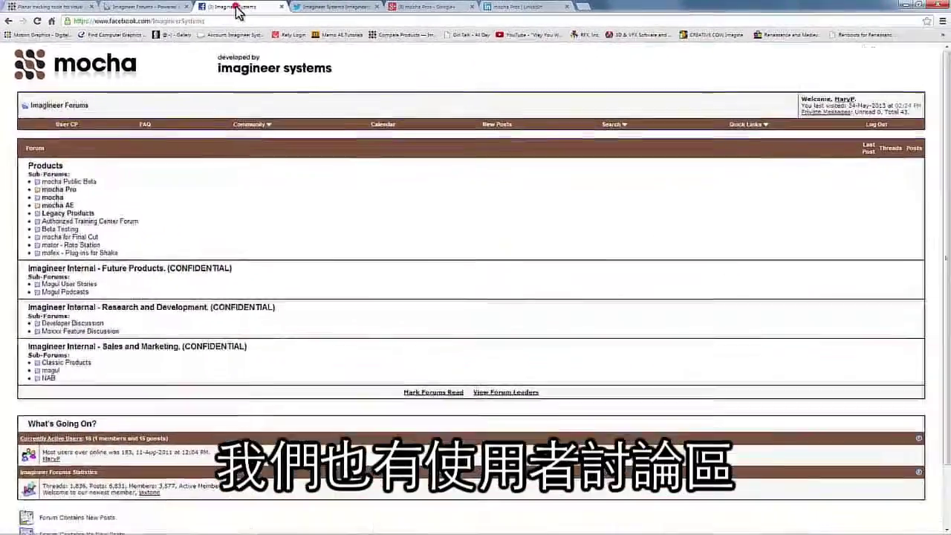
left_click(349, 10)
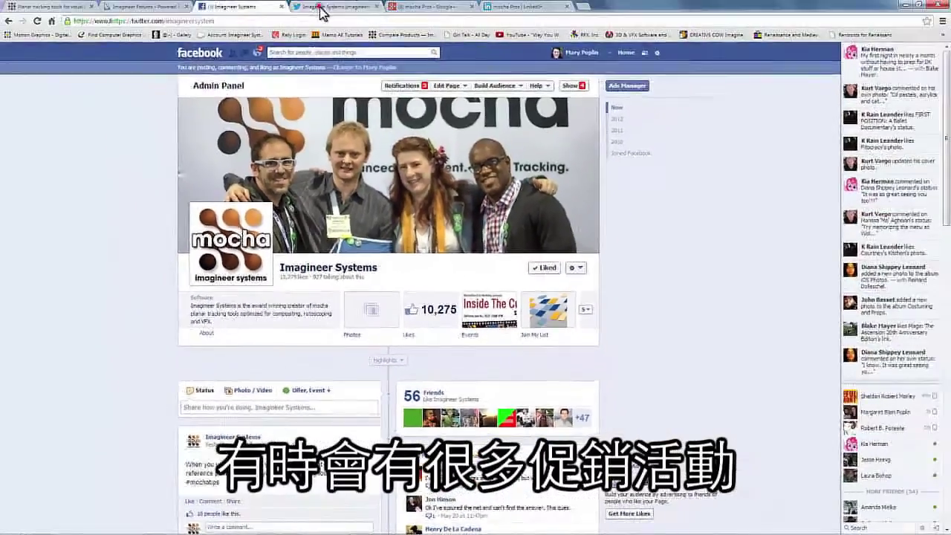
left_click(315, 6)
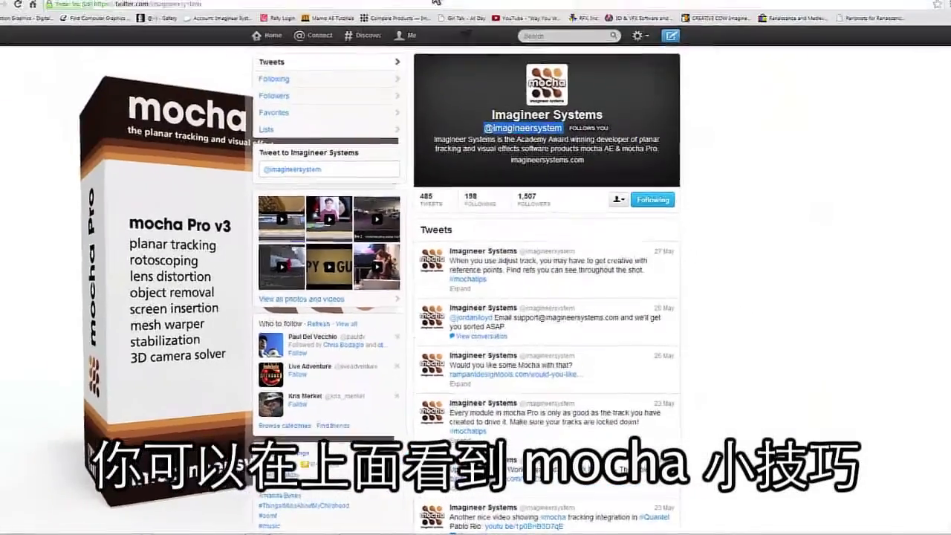
left_click(437, 6)
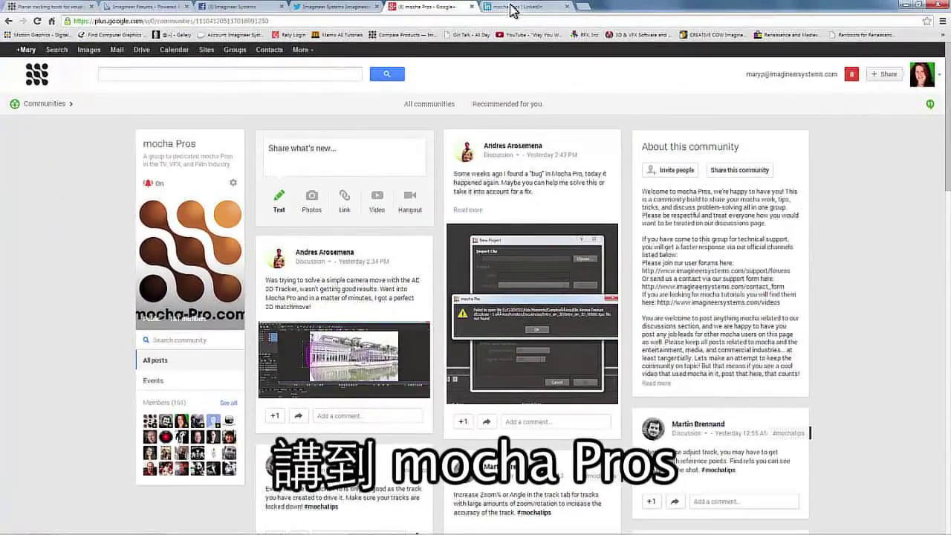
left_click(510, 6)
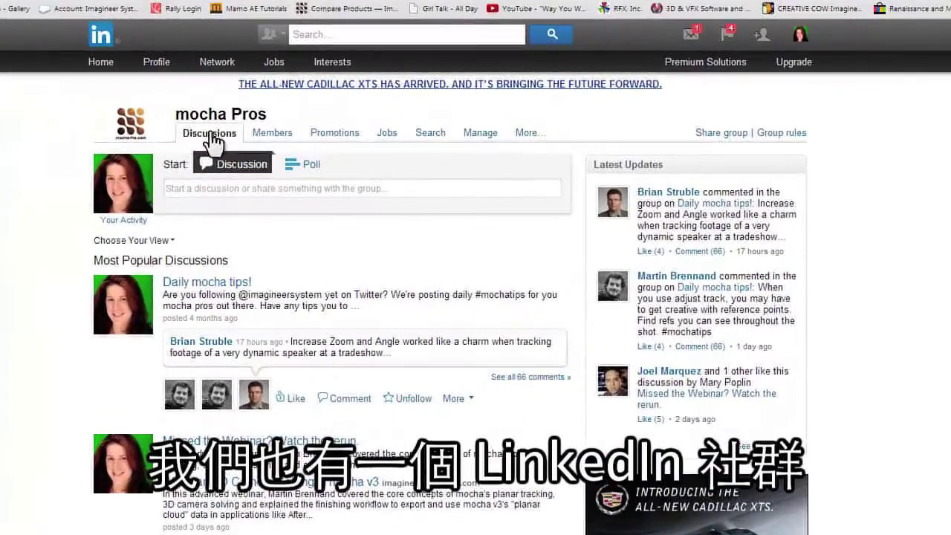
scroll(476, 83, "down", 5)
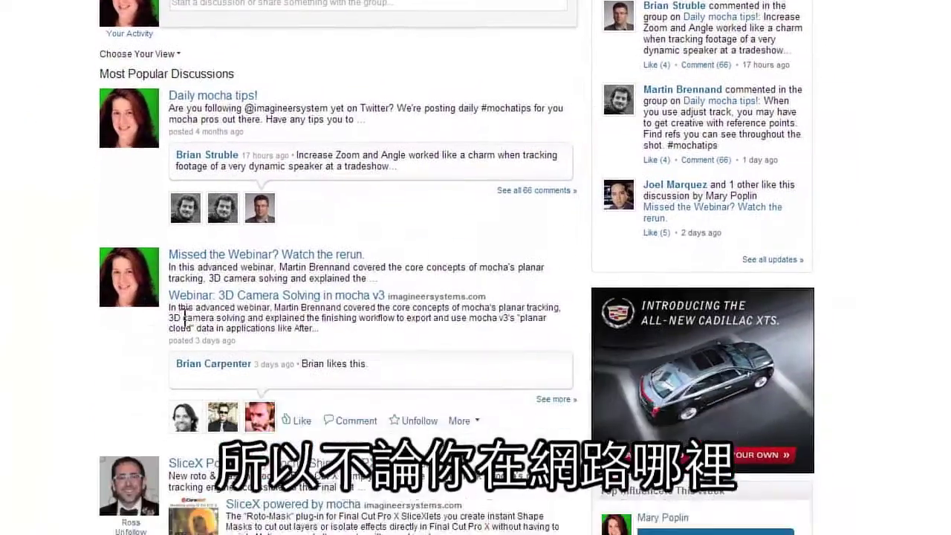